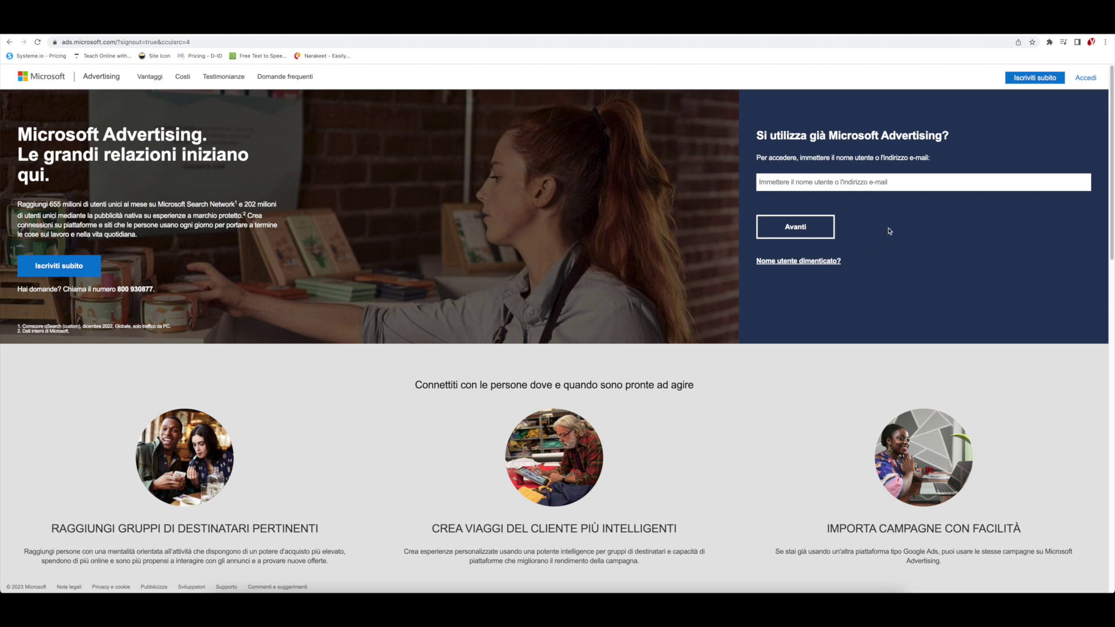
- Sign in to the Microsoft Advertising account with the saved e-mail address
click(840, 184)
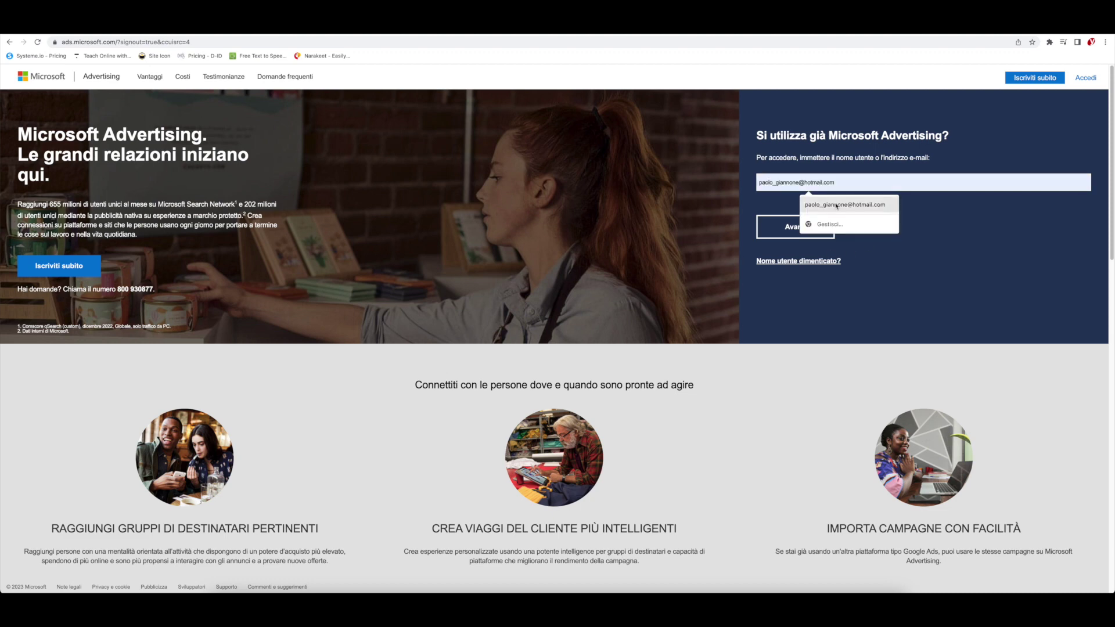
click(836, 205)
click(794, 227)
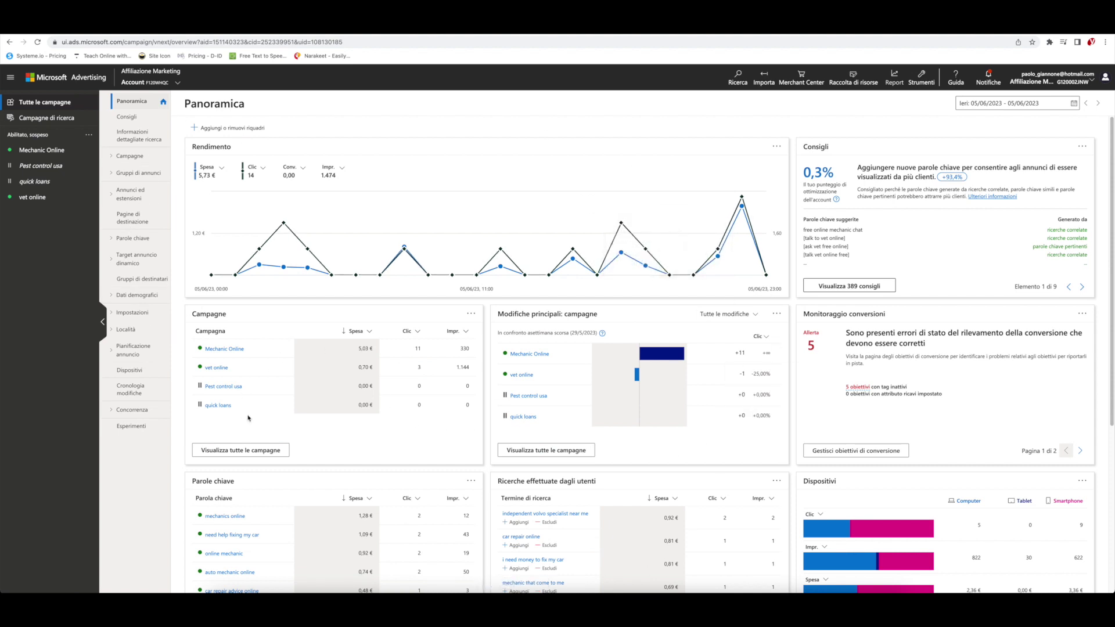
- Create a new campaign with the objective "Visite al sito Web" and the ad type "Annunci di ricerca"
scroll(558, 365, down, 3)
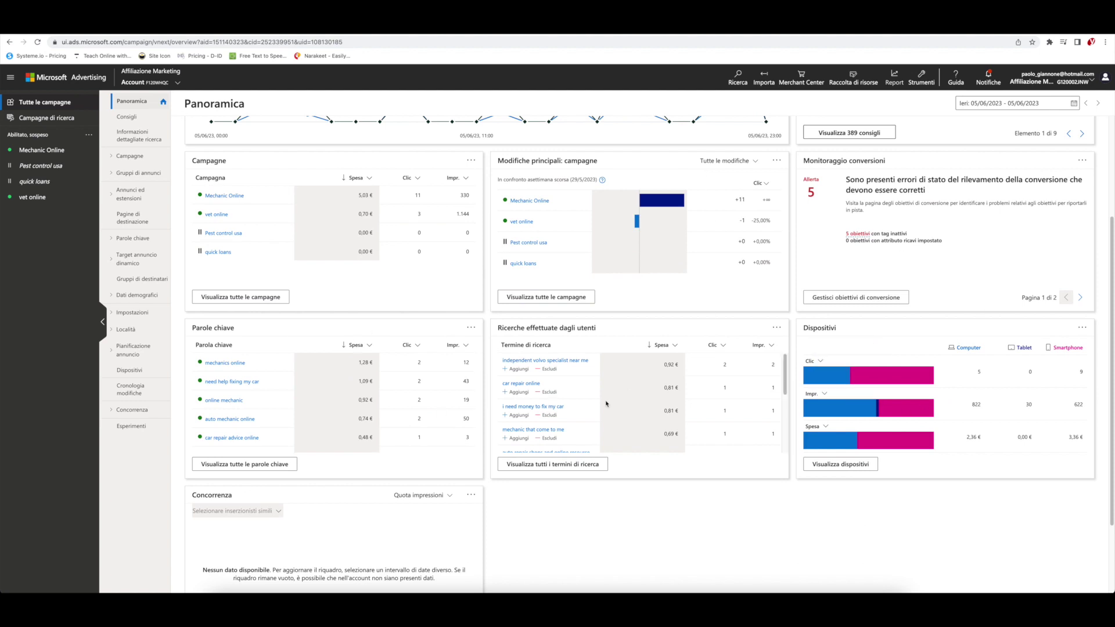
scroll(525, 363, up, 3)
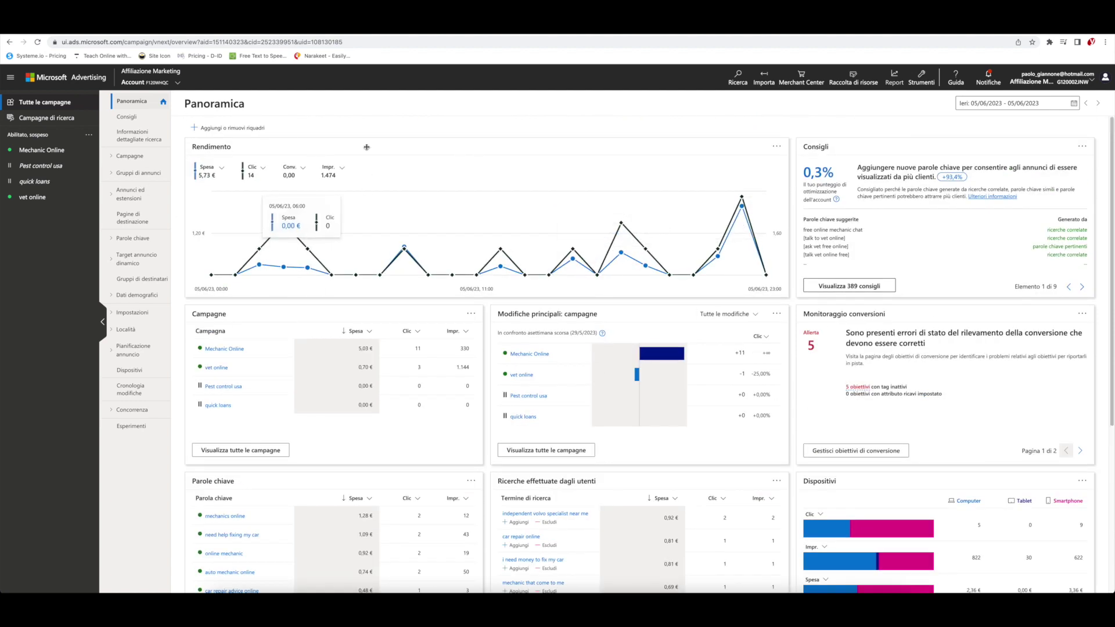
click(129, 157)
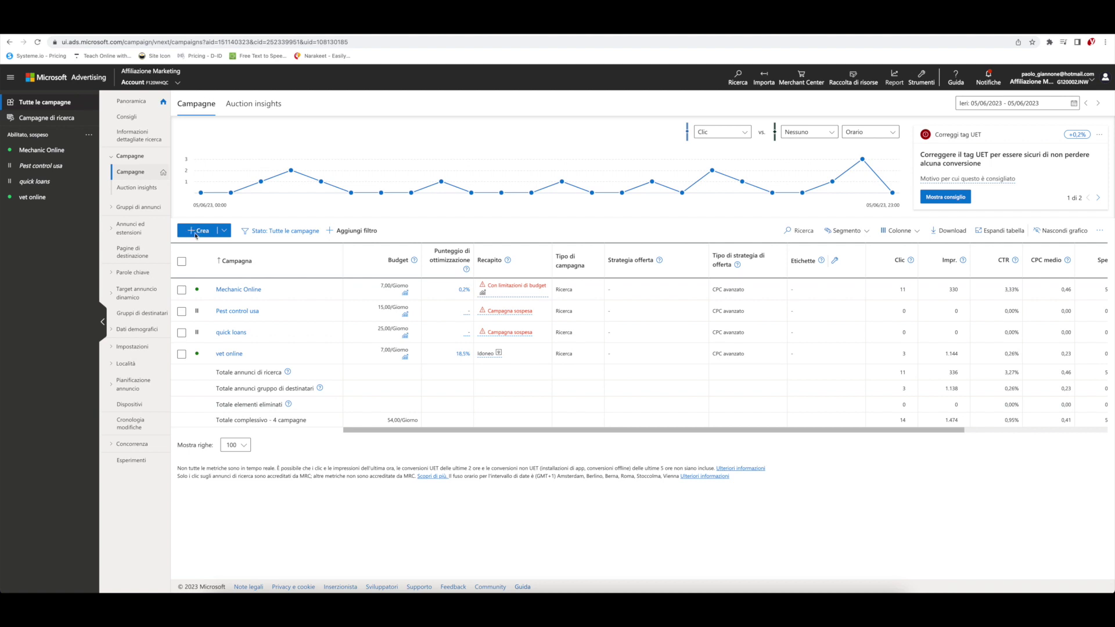
click(194, 232)
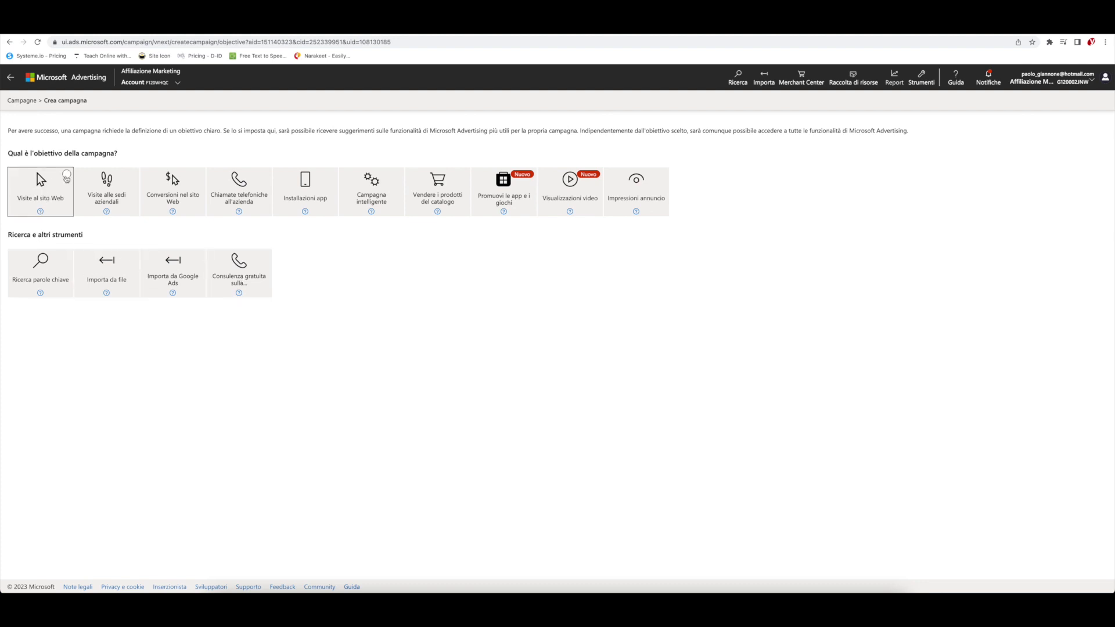
click(50, 178)
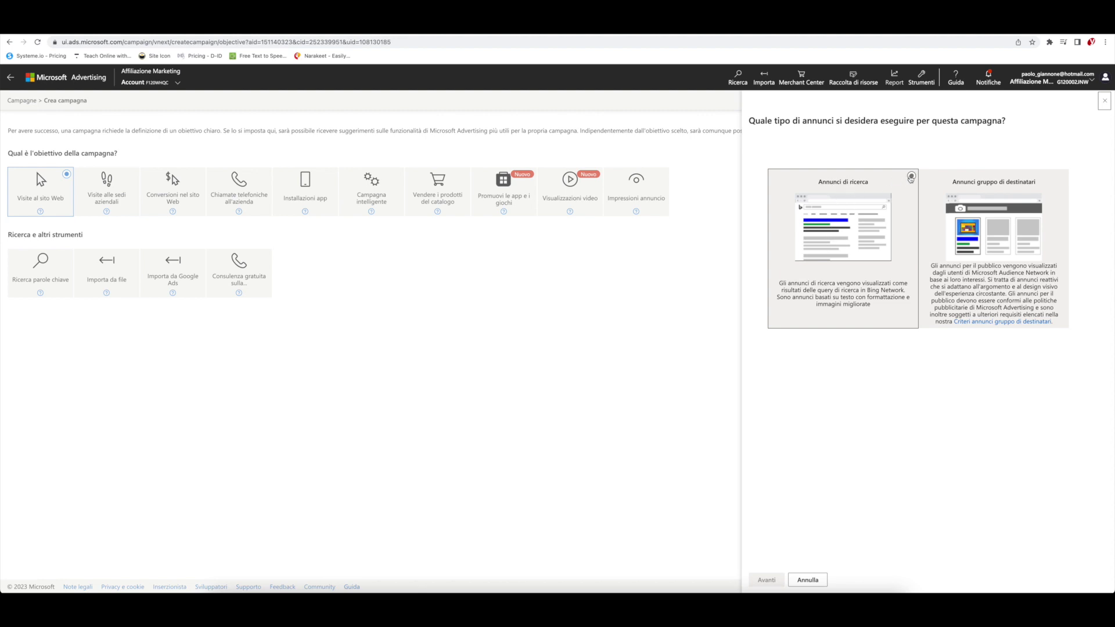
click(911, 176)
click(768, 580)
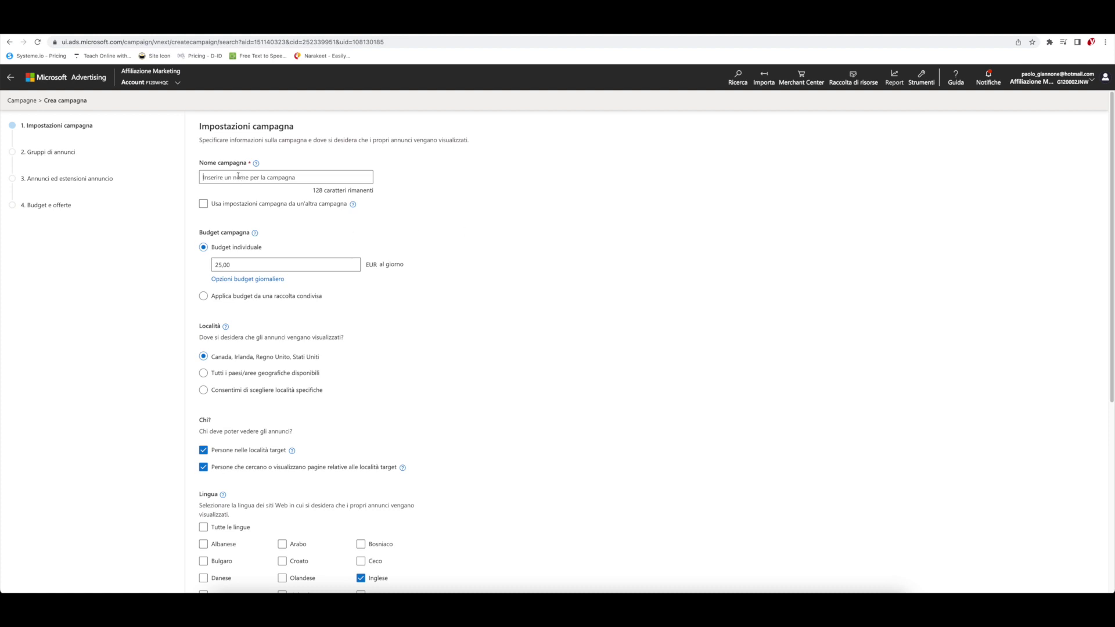
- Name the campaign "affiliazione marketing" and set its individual budget to 15 EUR per day
text(affiliazione marketing)
drag(239, 266, 204, 266)
text(15)
- Restrict the campaign to specific locations and add Italia as the target country
click(210, 377)
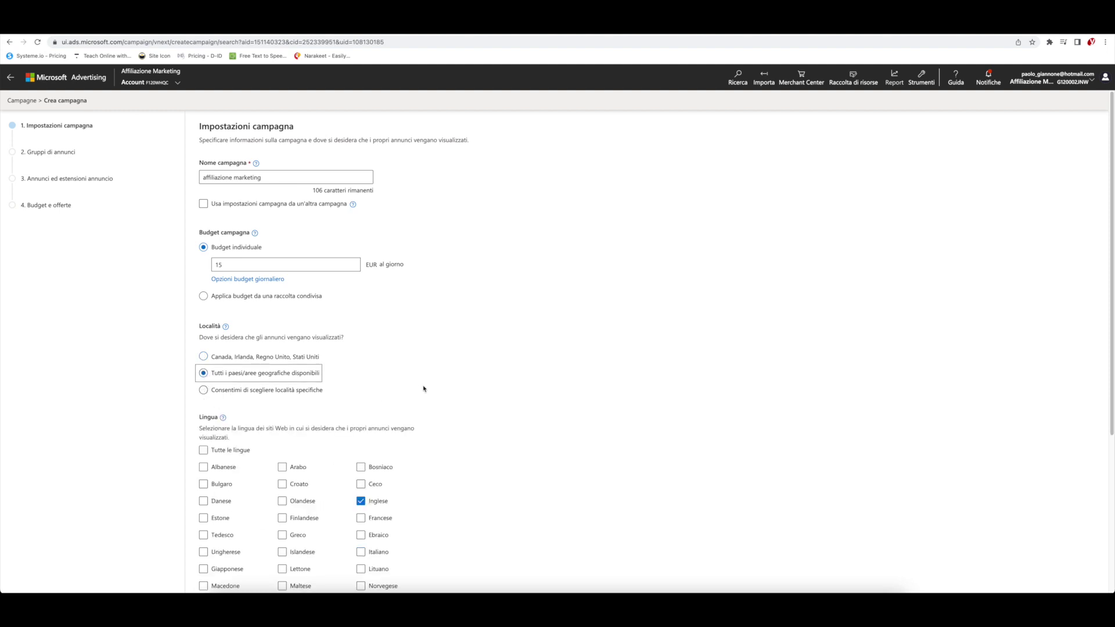
click(203, 392)
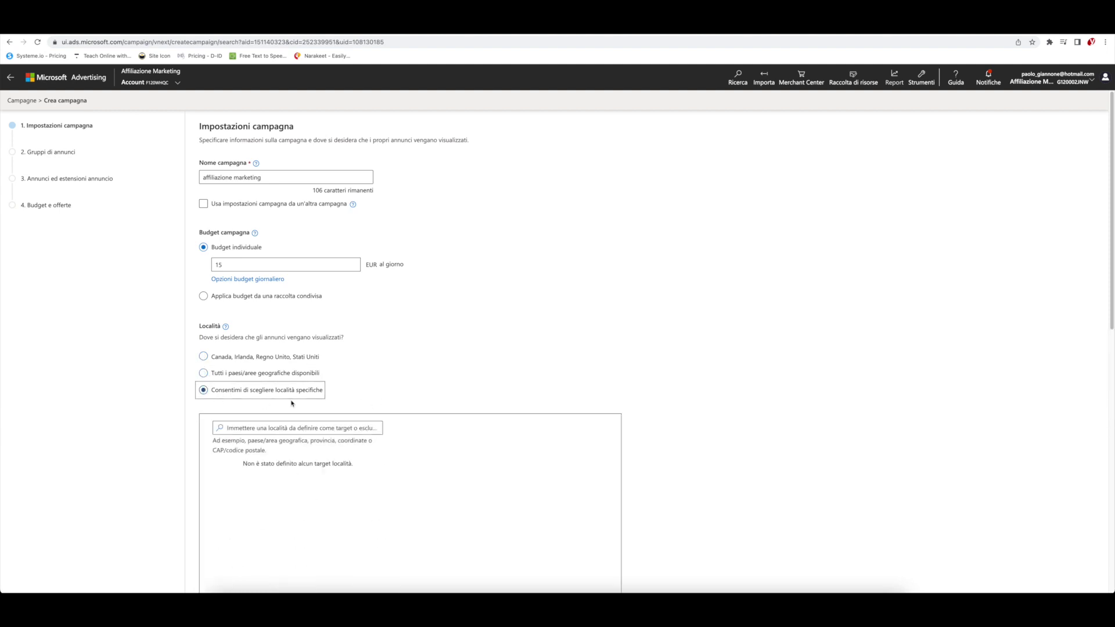
click(303, 427)
text(italia)
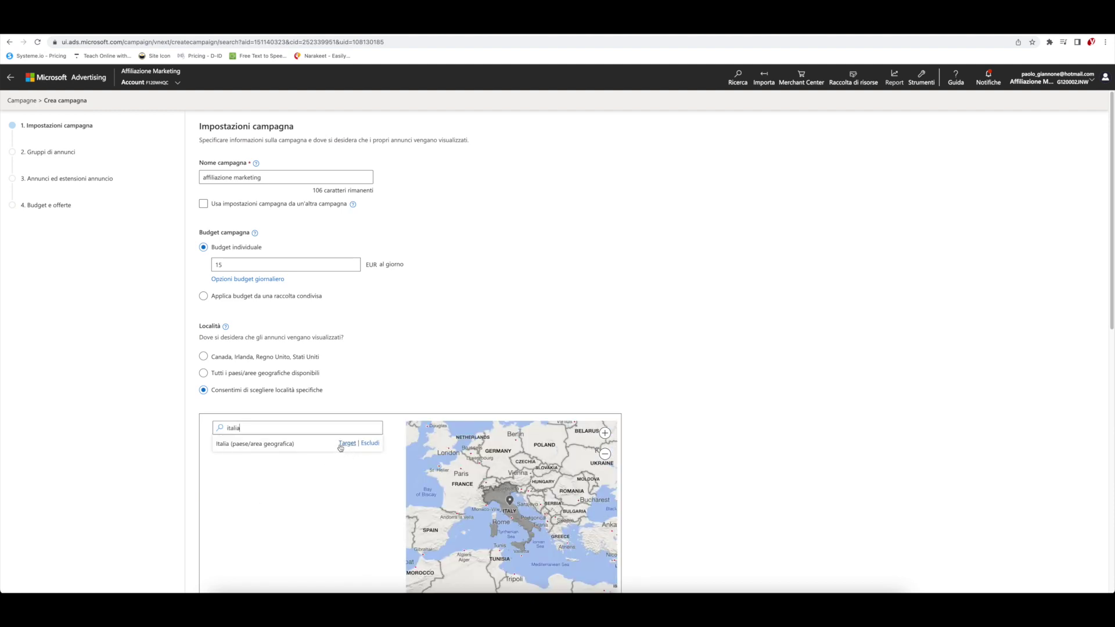
click(347, 443)
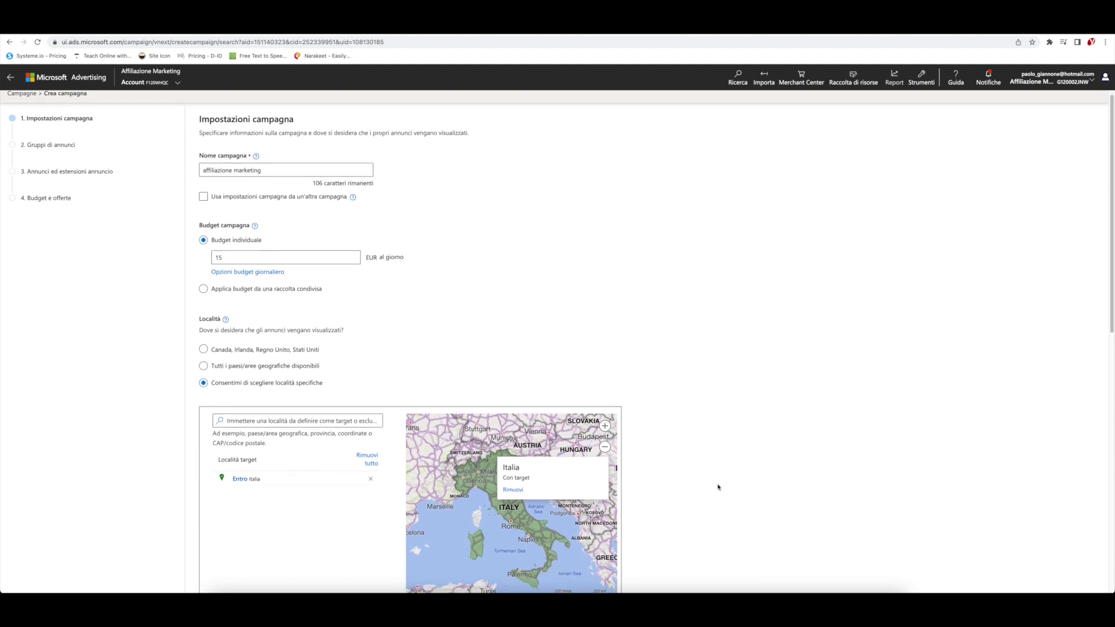
- Exclude people who search for or view pages about the target location, keeping only people in the target location
scroll(659, 478, down, 1)
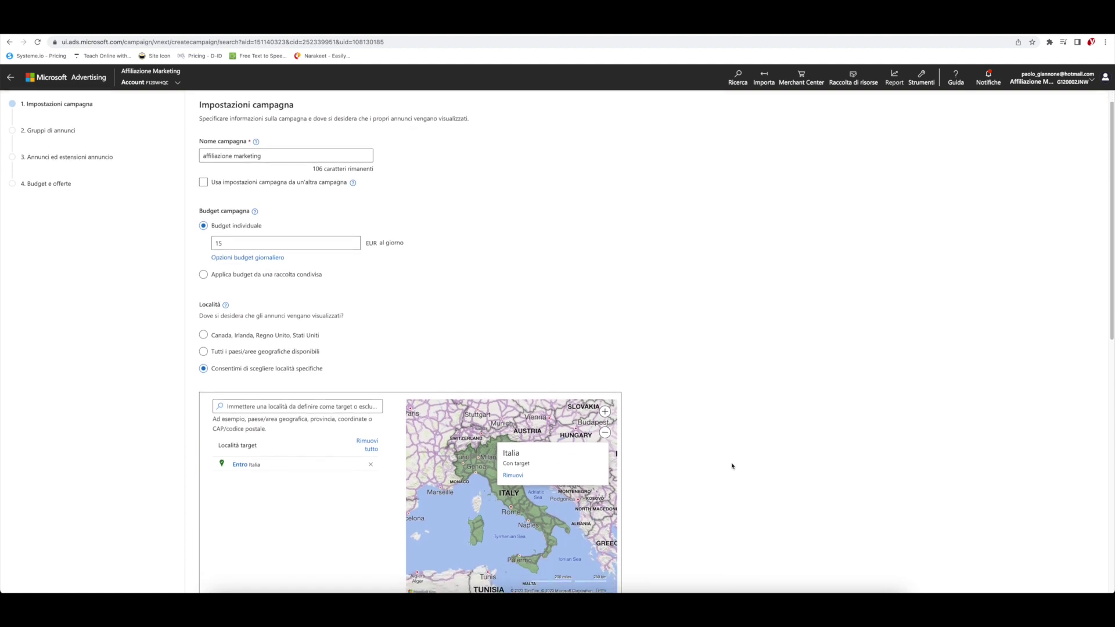
scroll(732, 462, down, 3)
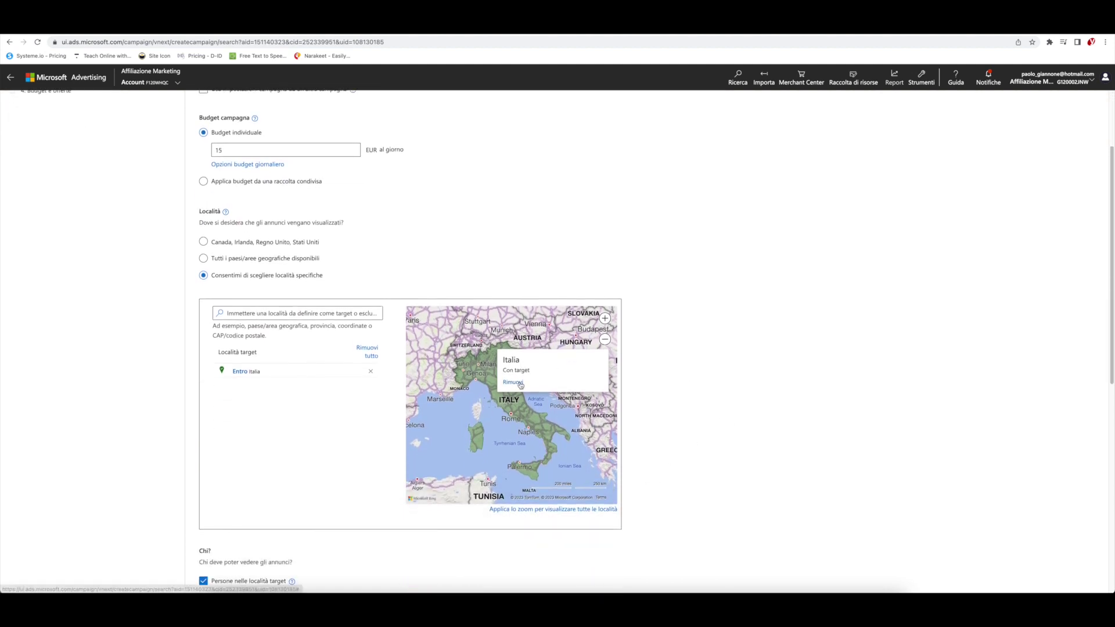
scroll(657, 379, down, 5)
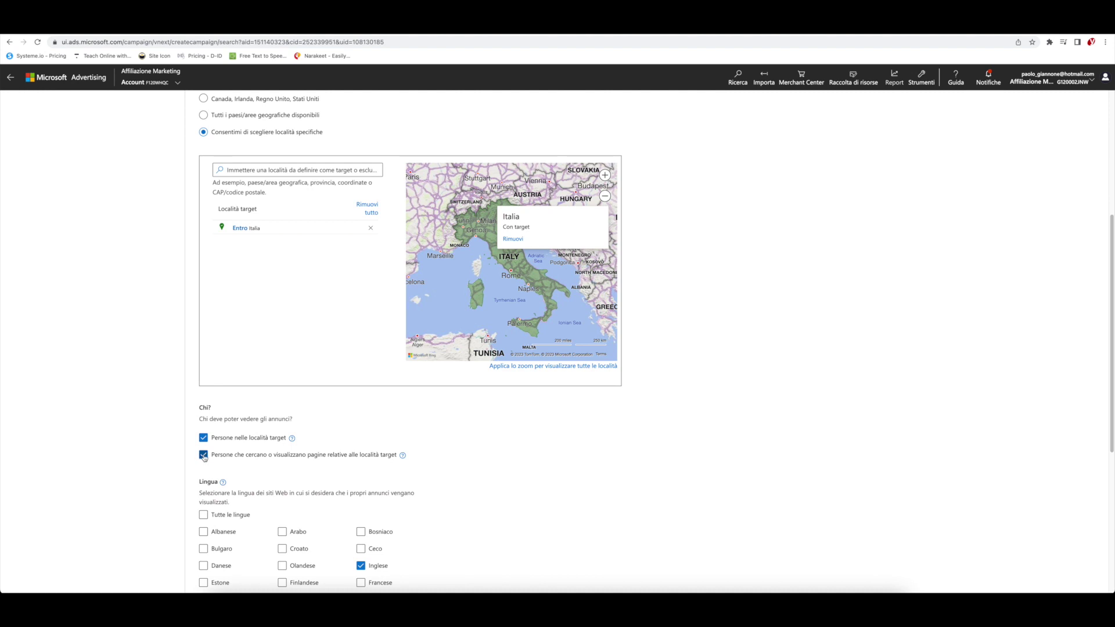
click(203, 456)
- Change the campaign language from Inglese to Italiano and save the settings to continue to the ad groups
scroll(497, 489, down, 3)
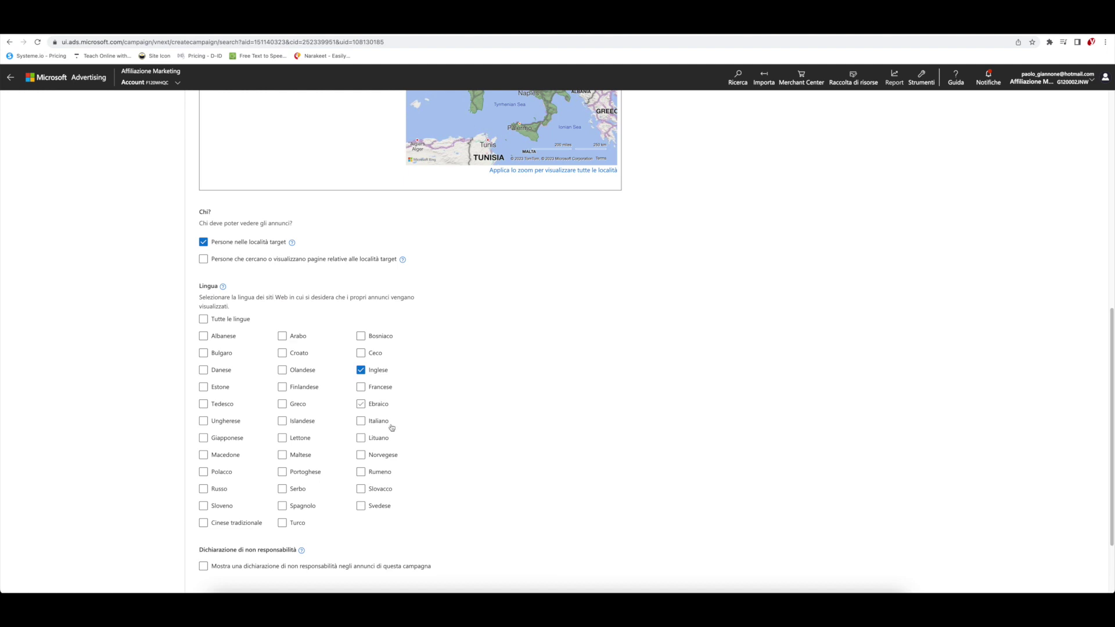
click(360, 422)
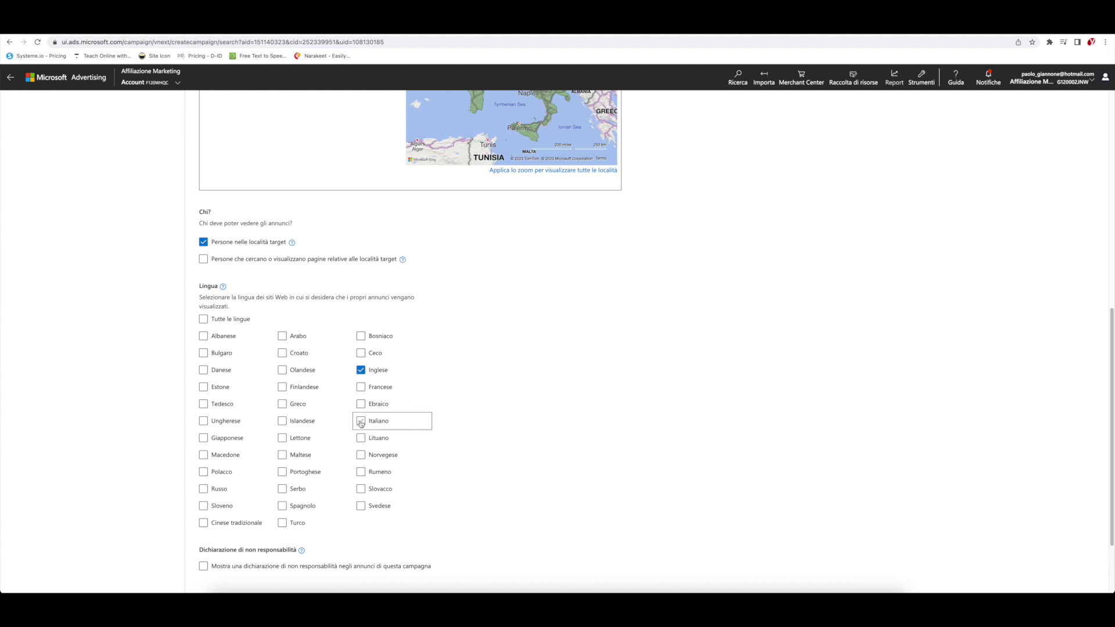
click(361, 370)
scroll(525, 408, down, 2)
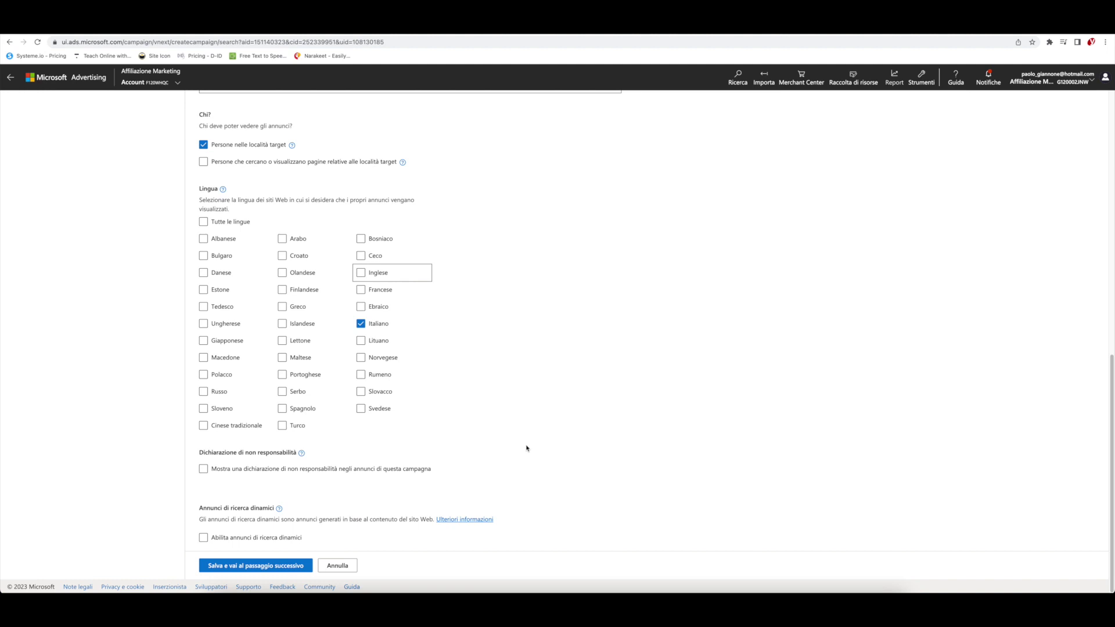
click(258, 564)
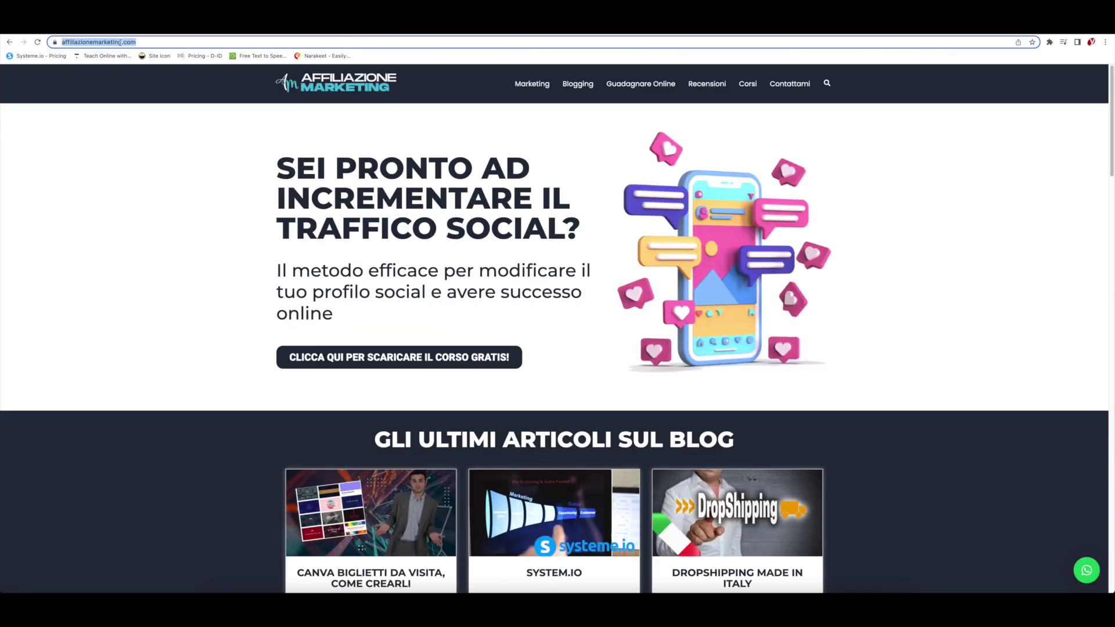
- Copy the address of the affiliazionemarketing.com home page and enter it as the website for the standard ad groups
right_click(121, 43)
key(ctrl+c)
click(134, 100)
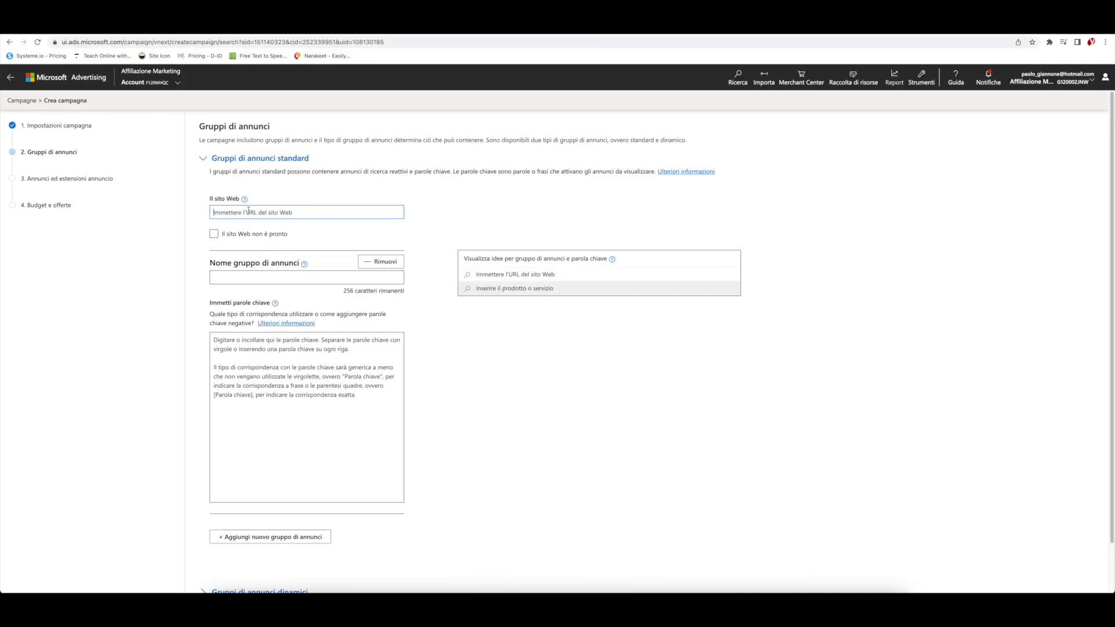
key(ctrl+v)
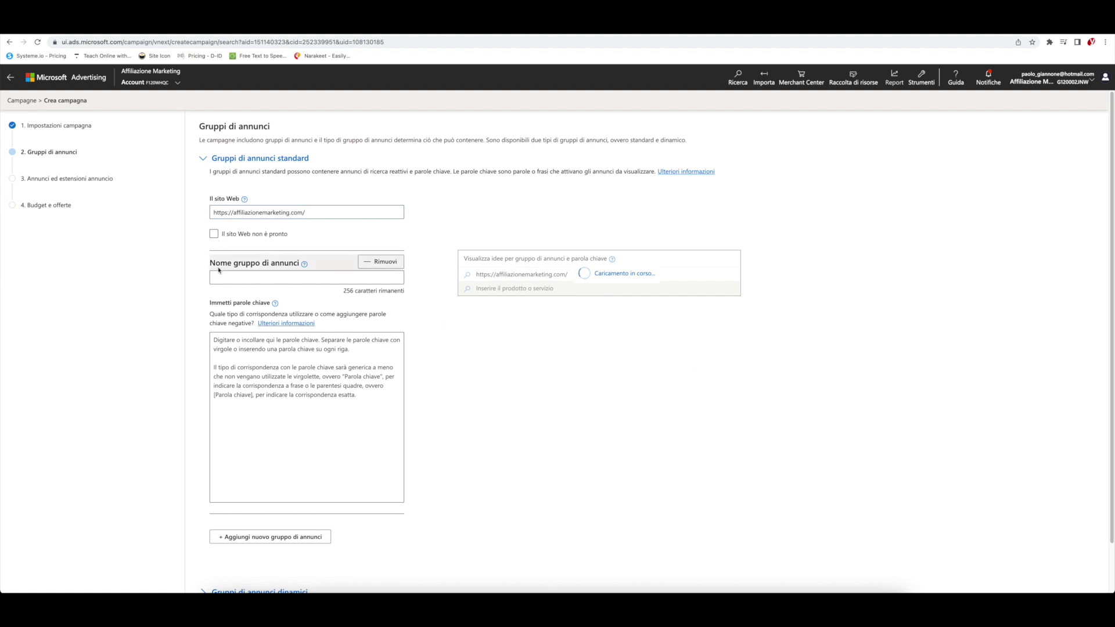
- Name the ad group "affiliazione marketing"
text(affiliazione amarketing)
click(247, 278)
key(BackSpace)
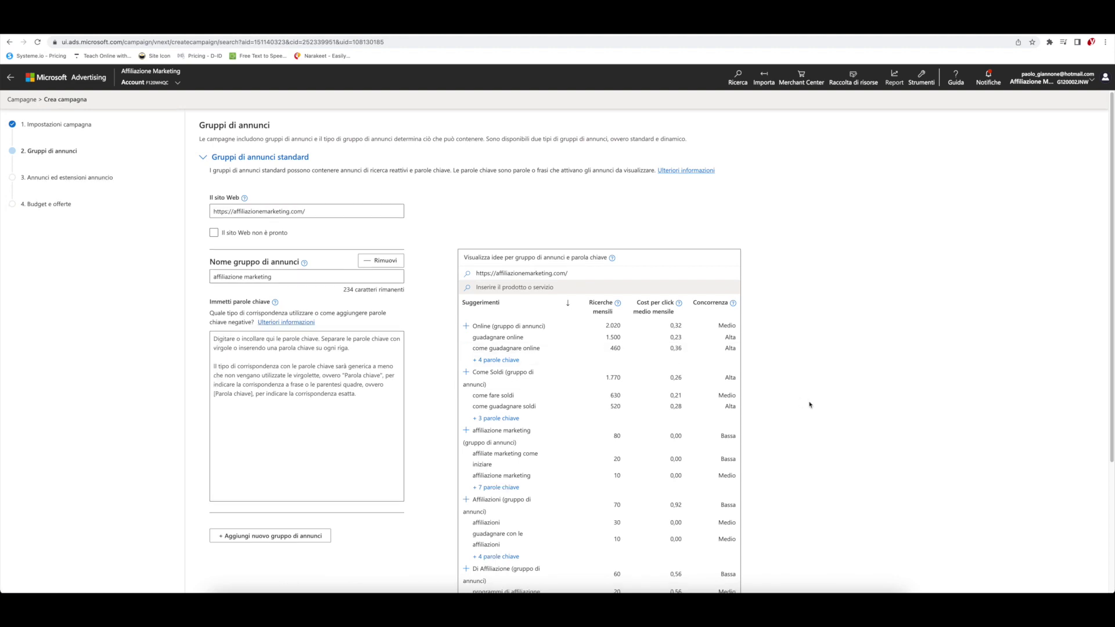
- Review the full list of suggested keywords in the Affiliazioni ad group idea and close it
scroll(290, 153, down, 2)
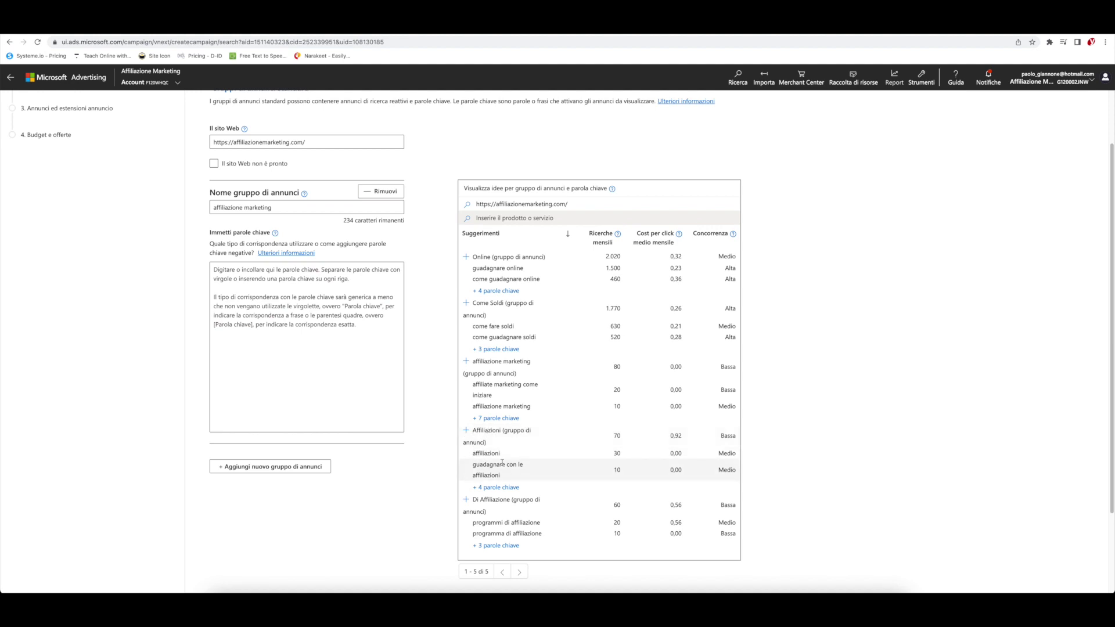
click(477, 489)
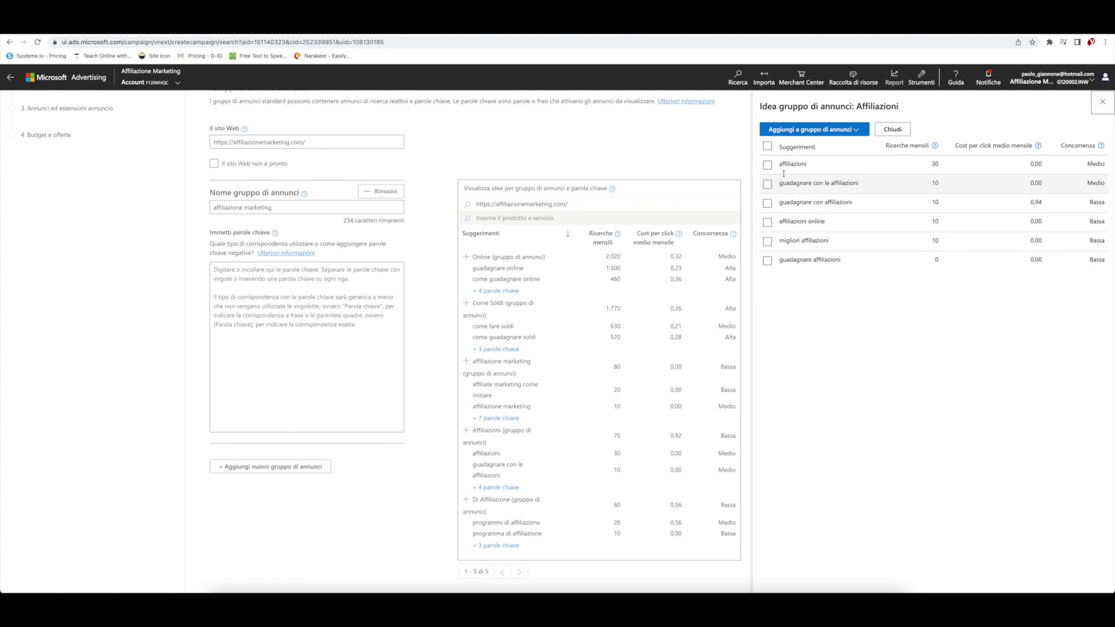
click(892, 129)
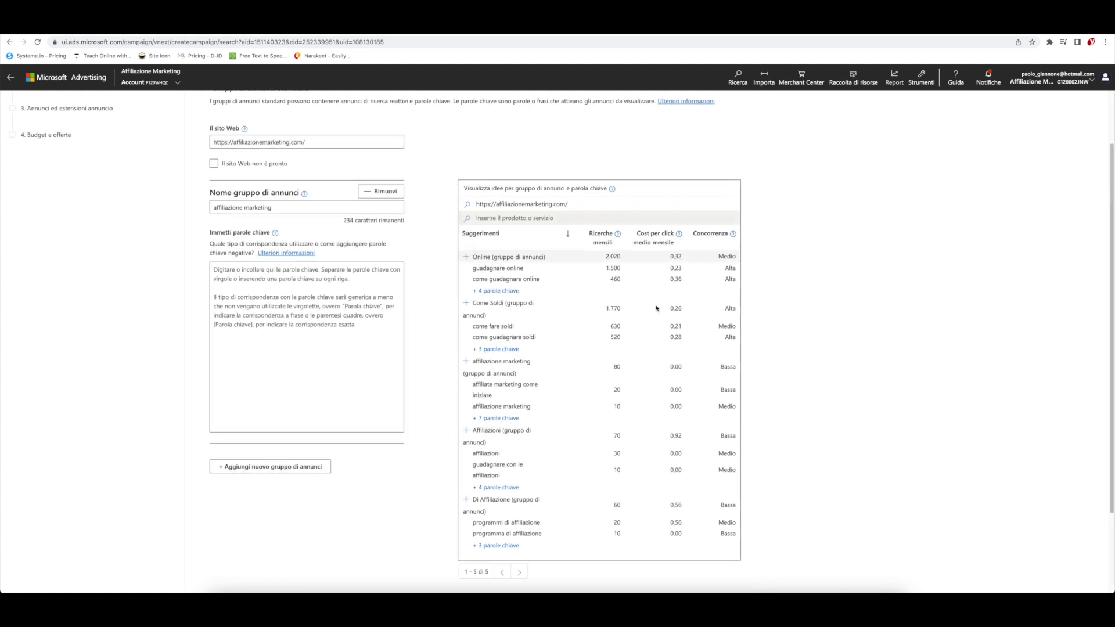
- Try adding the suggested Affiliazioni keywords to the ad group and clear the keyword list again
click(467, 432)
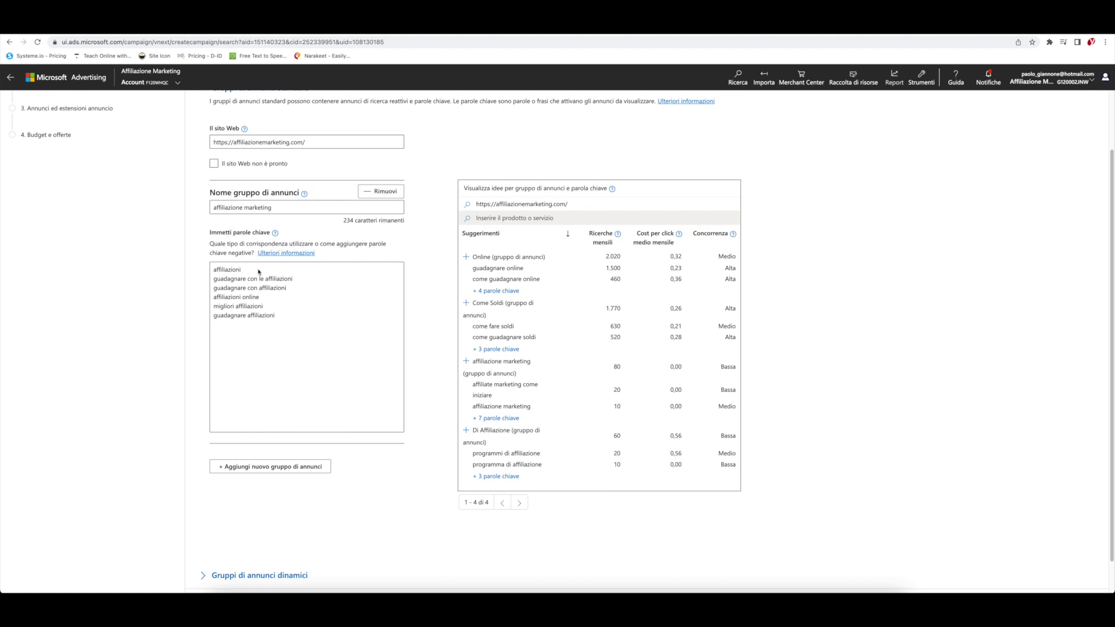
drag(289, 318, 207, 270)
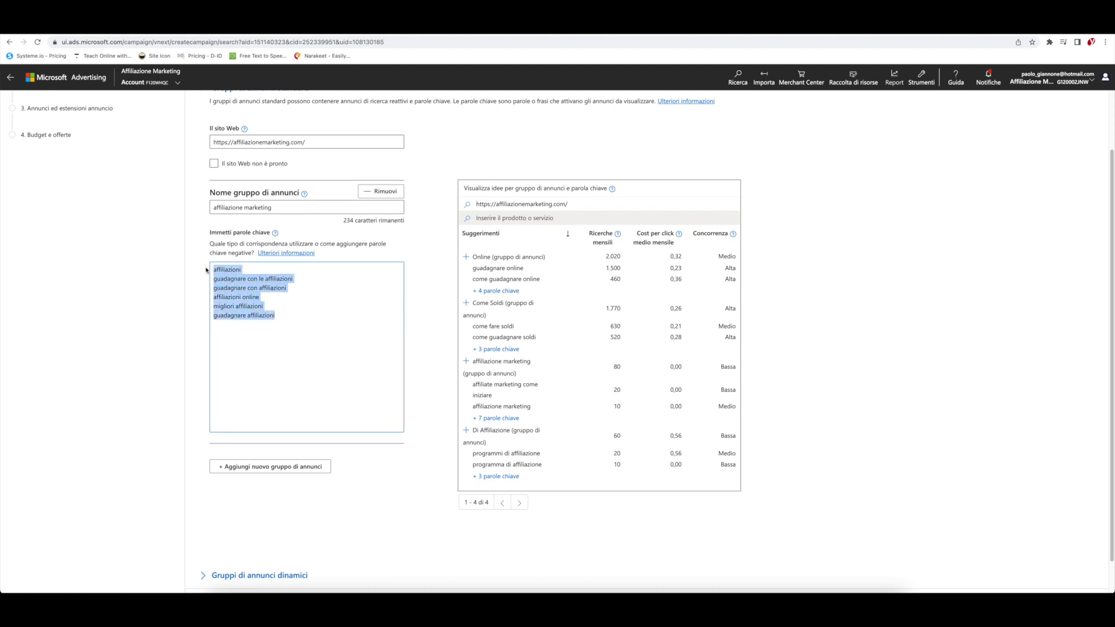
key(BackSpace)
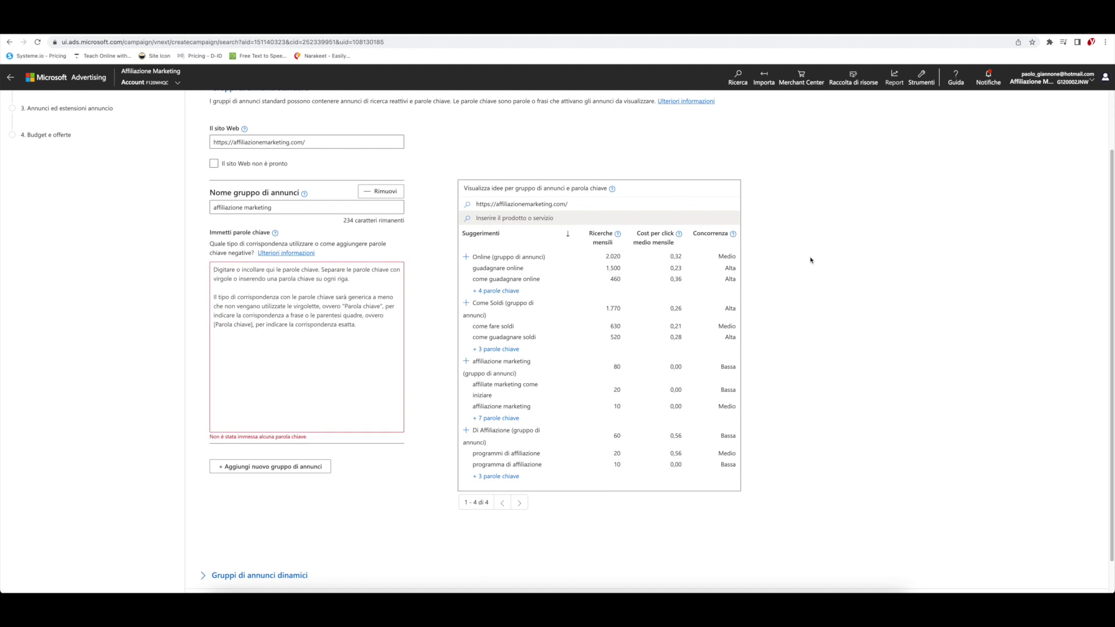
- Open the keyword planner and search for new keyword suggestions for the product or service "affiliate marketing"
click(924, 84)
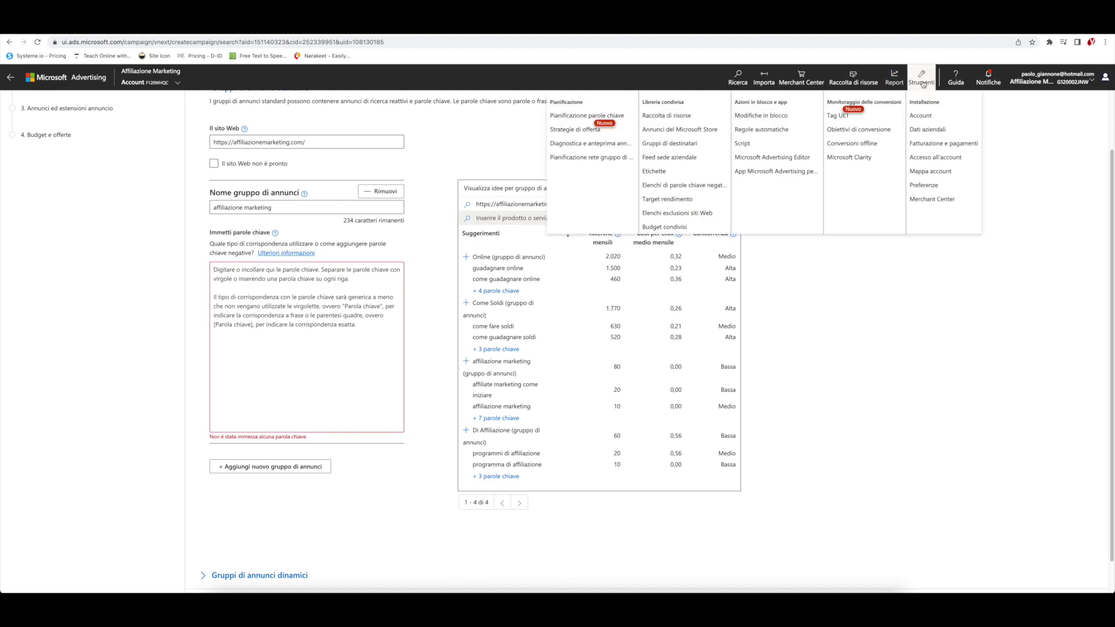
click(563, 119)
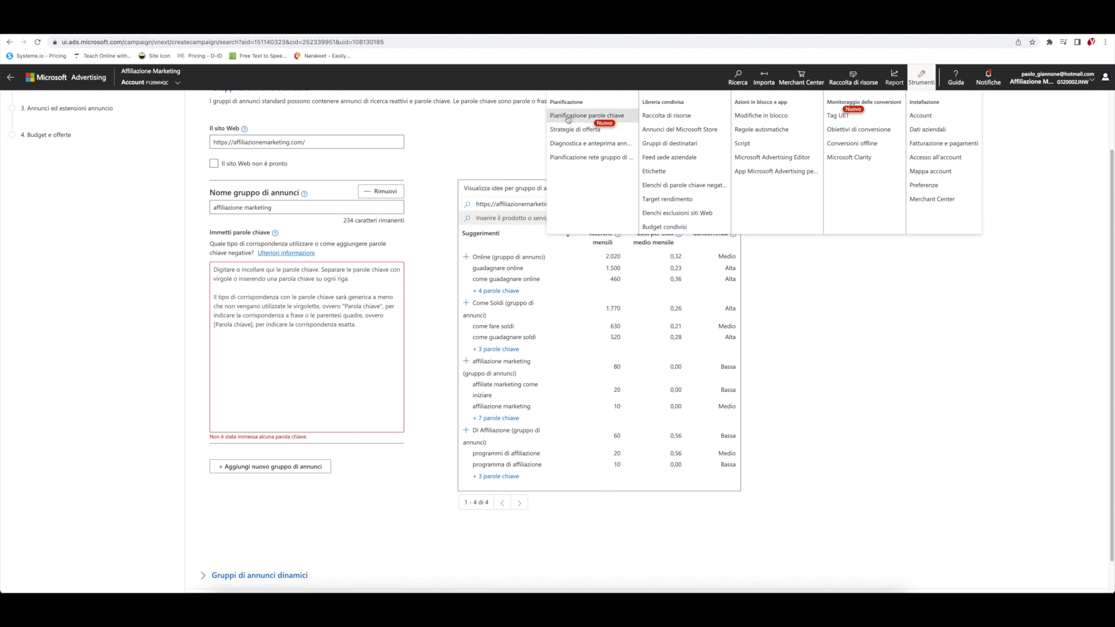
click(570, 119)
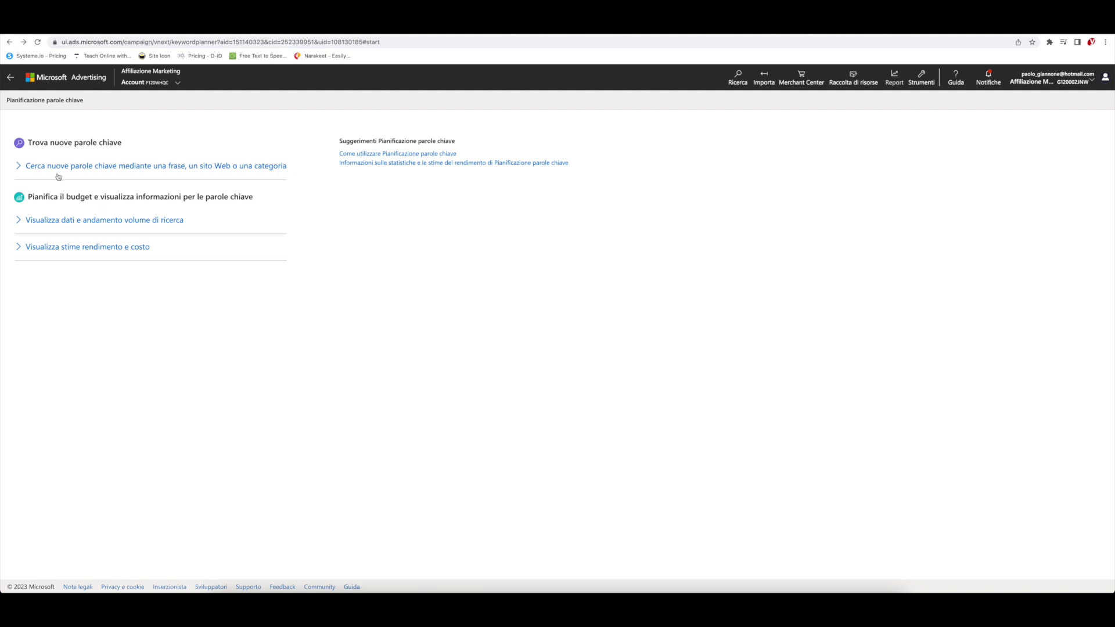
click(21, 167)
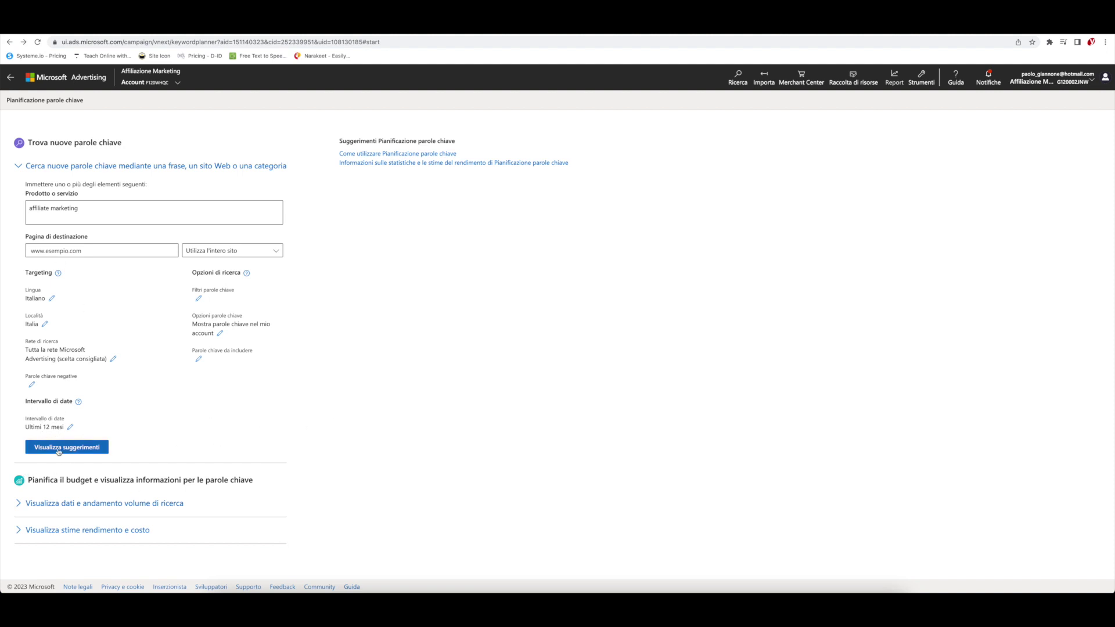
click(76, 448)
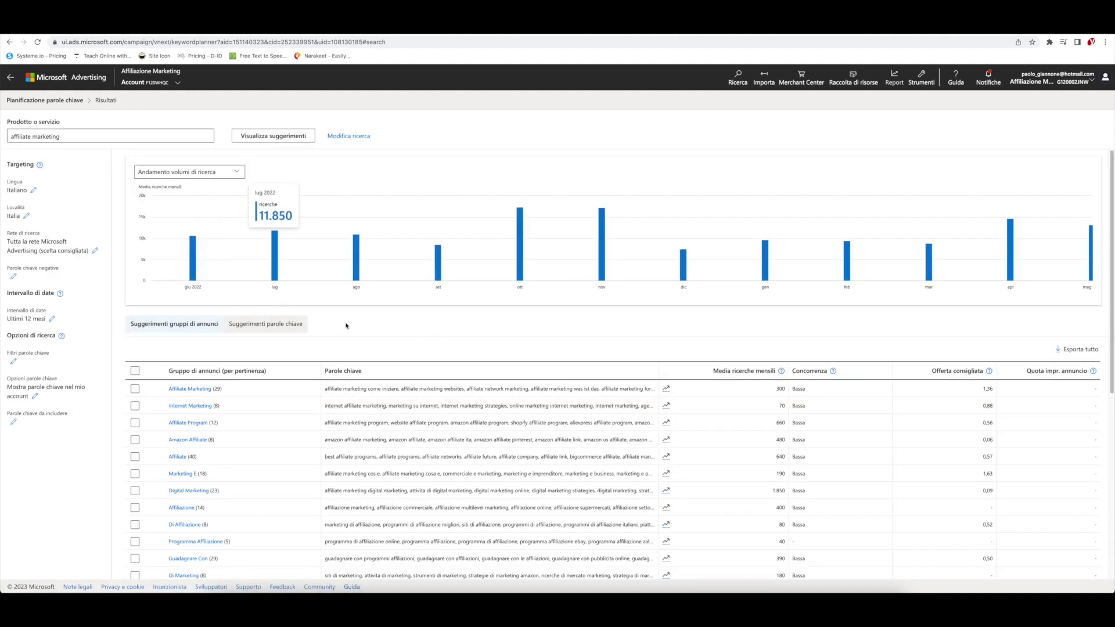
- Examine the individual keyword suggestions for "affiliate marketing" with their monthly searches, competition and suggested bids
scroll(366, 299, down, 1)
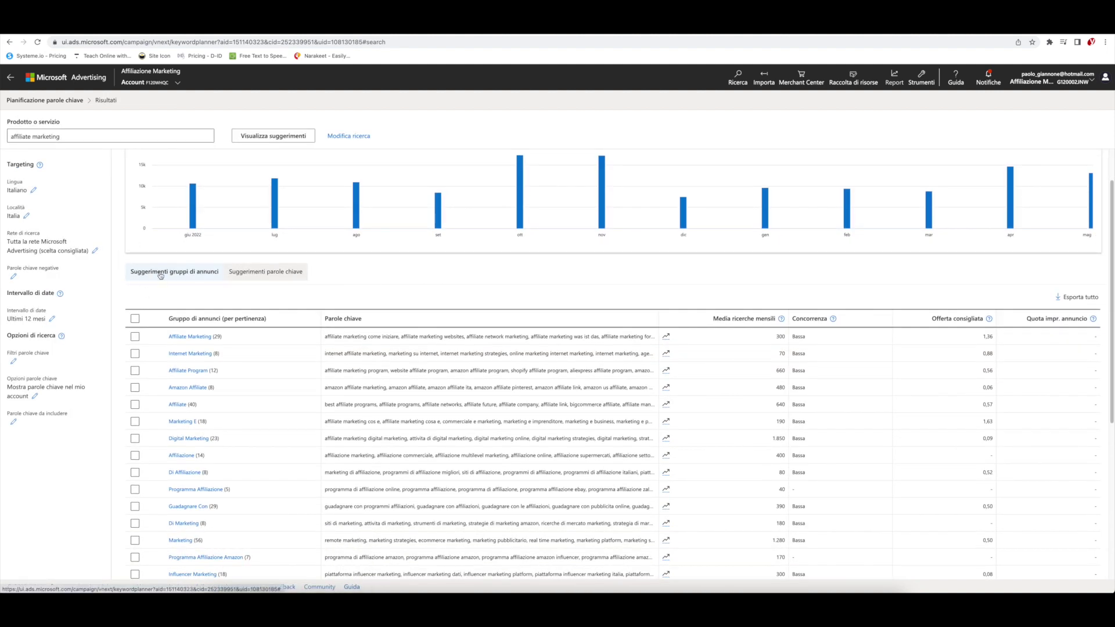
click(254, 273)
scroll(348, 325, down, 2)
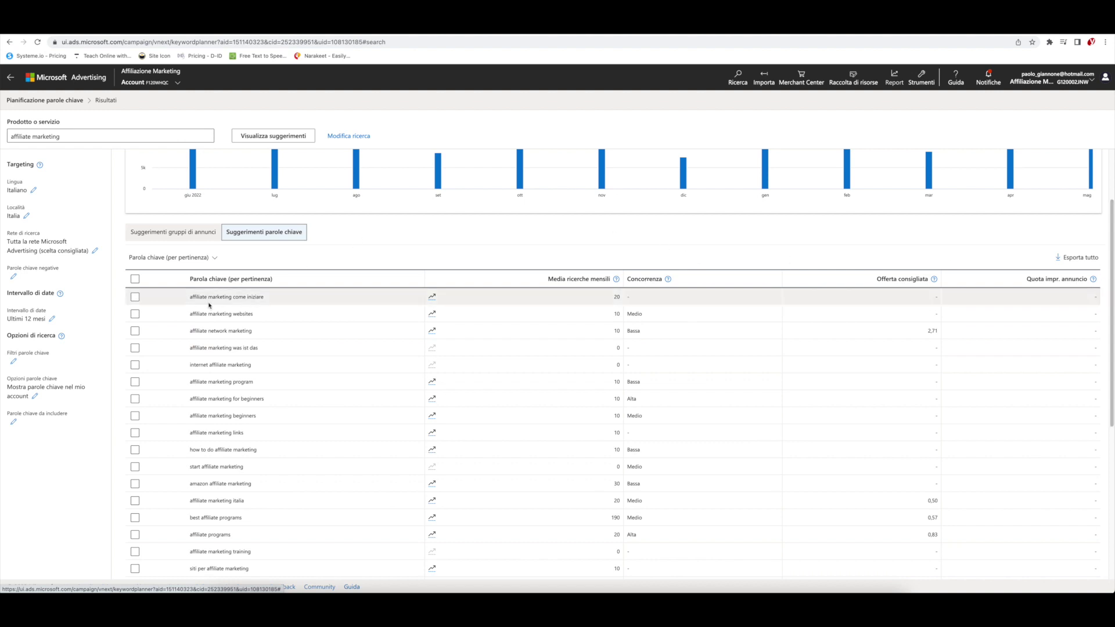
- Sort the keyword suggestions by average monthly searches, highest first, and review the list
click(580, 279)
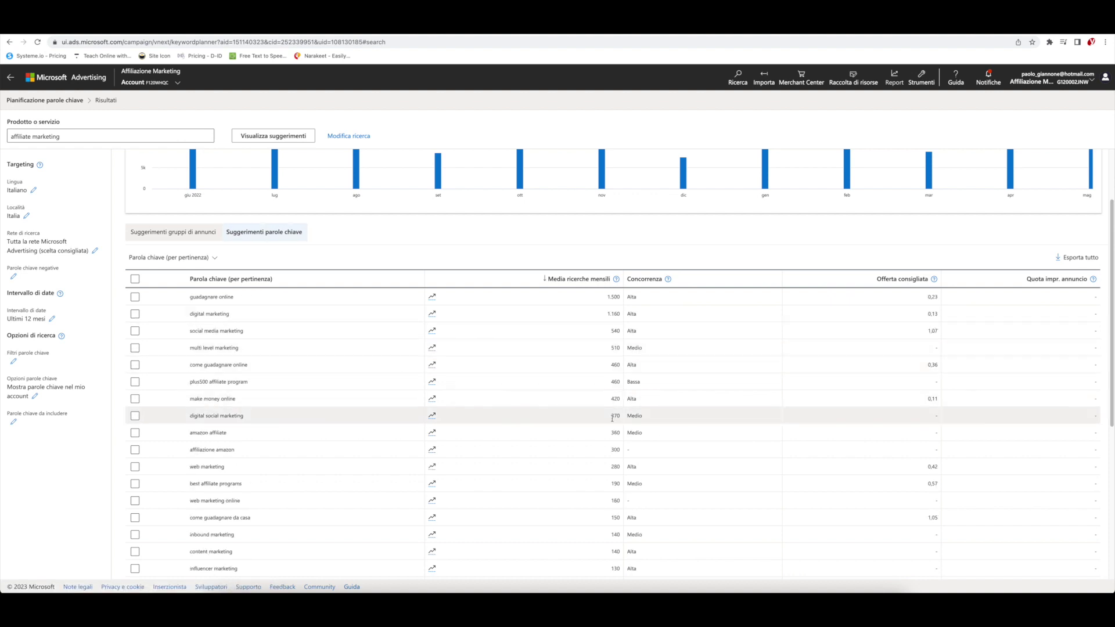
scroll(612, 421, down, 1)
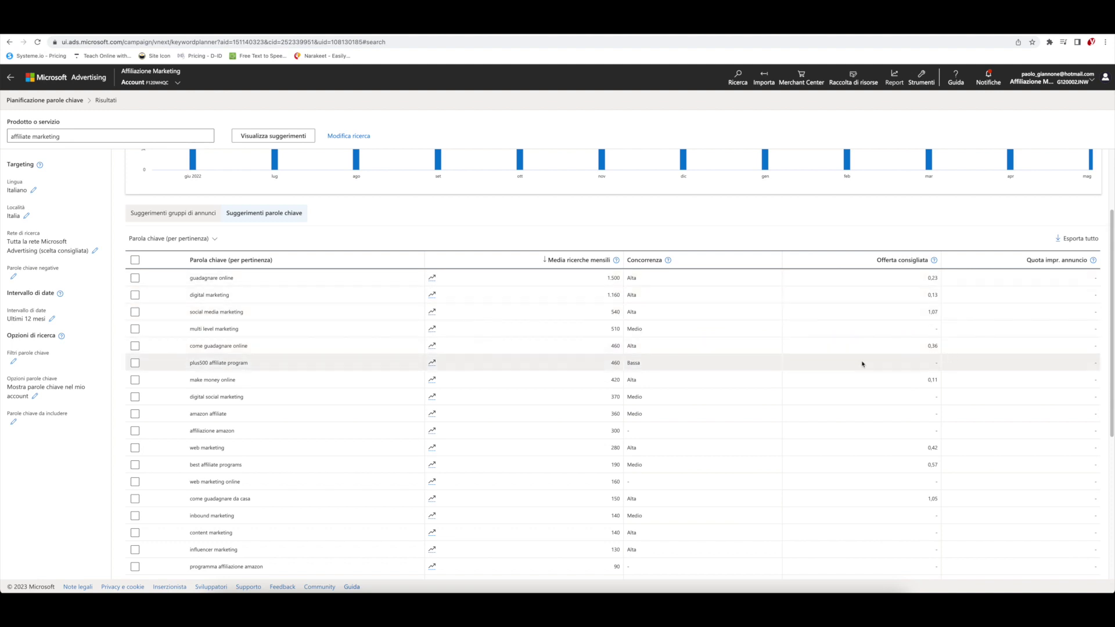
scroll(682, 447, down, 1)
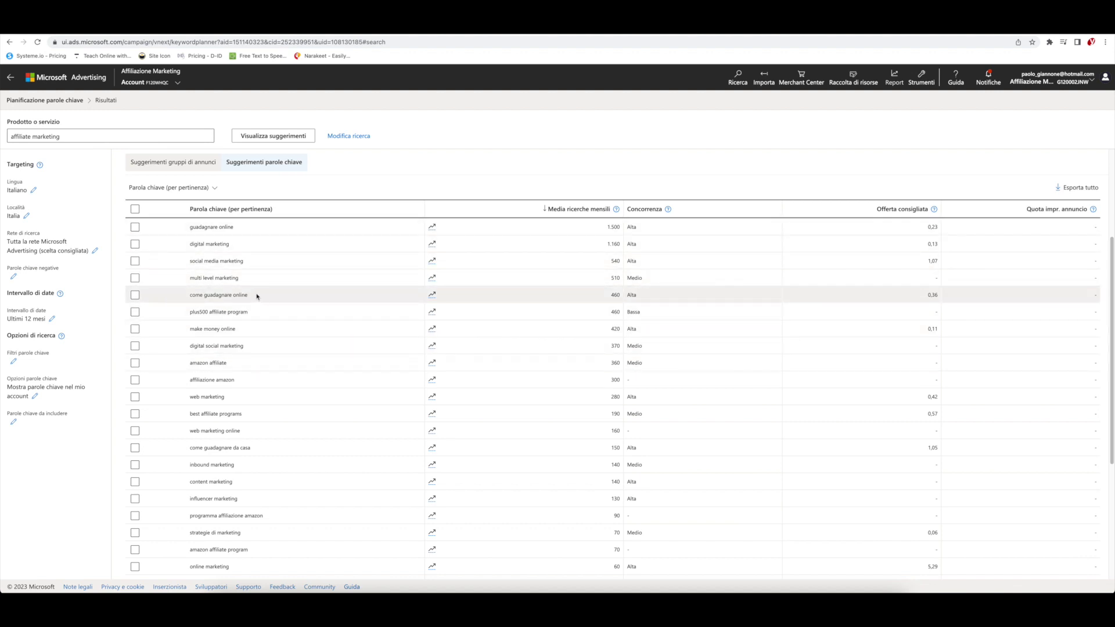
- Copy the suggested keyword "come guadagnare online" into the ad group's keyword list, without leading spaces
drag(263, 297, 178, 296)
right_click(210, 296)
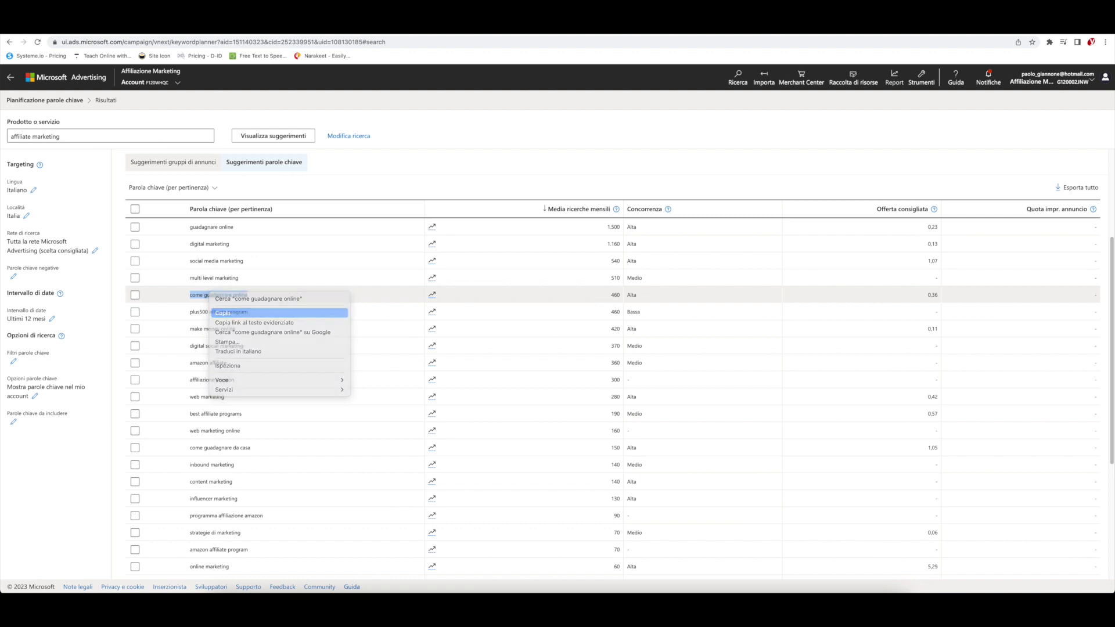
click(216, 312)
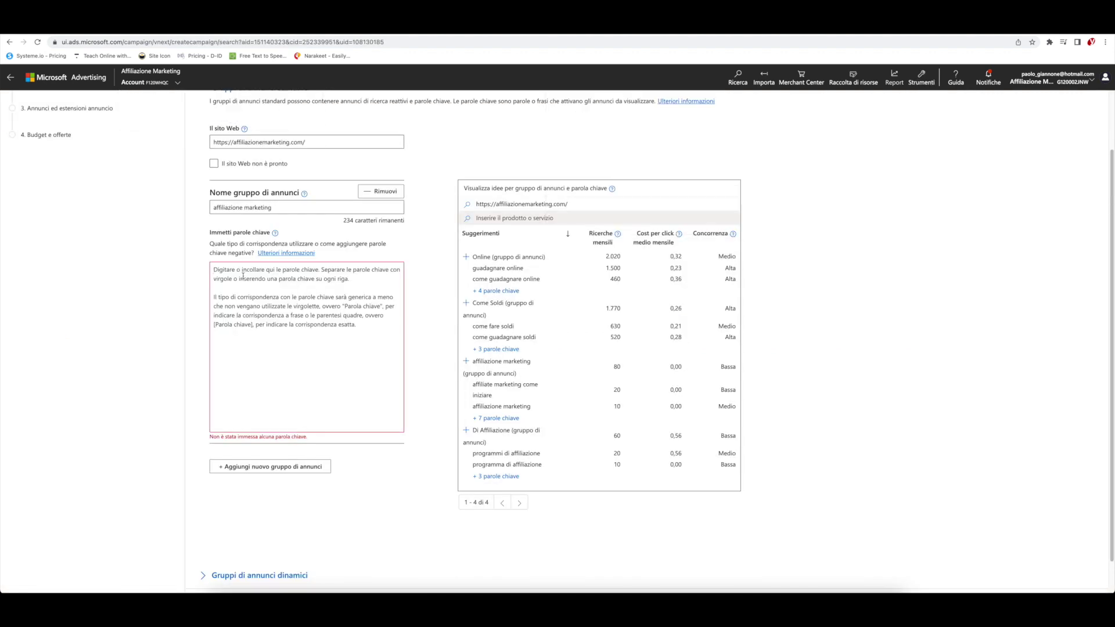
key(ctrl+v)
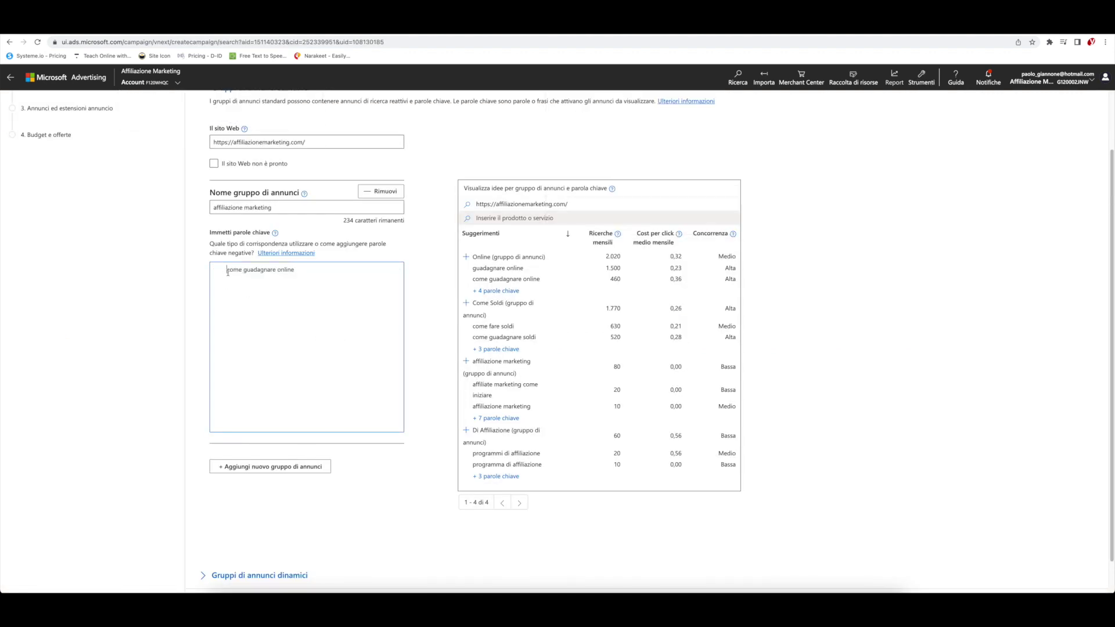
key(BackSpace)
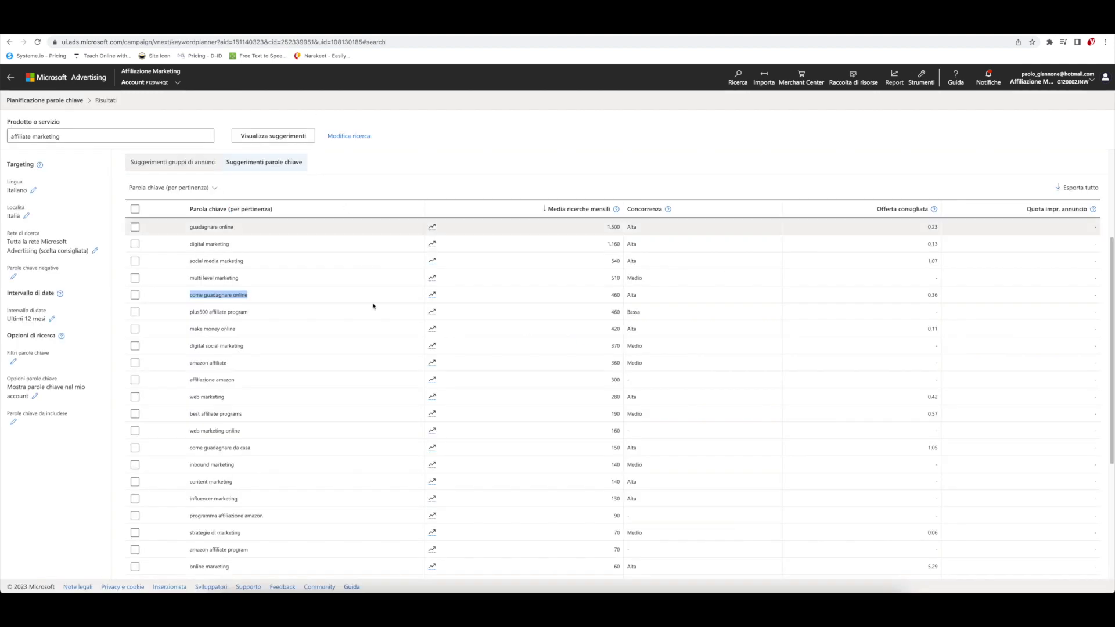
- Copy the suggested keyword "make money online" onto the second line of the ad group's keyword list
drag(236, 329, 189, 330)
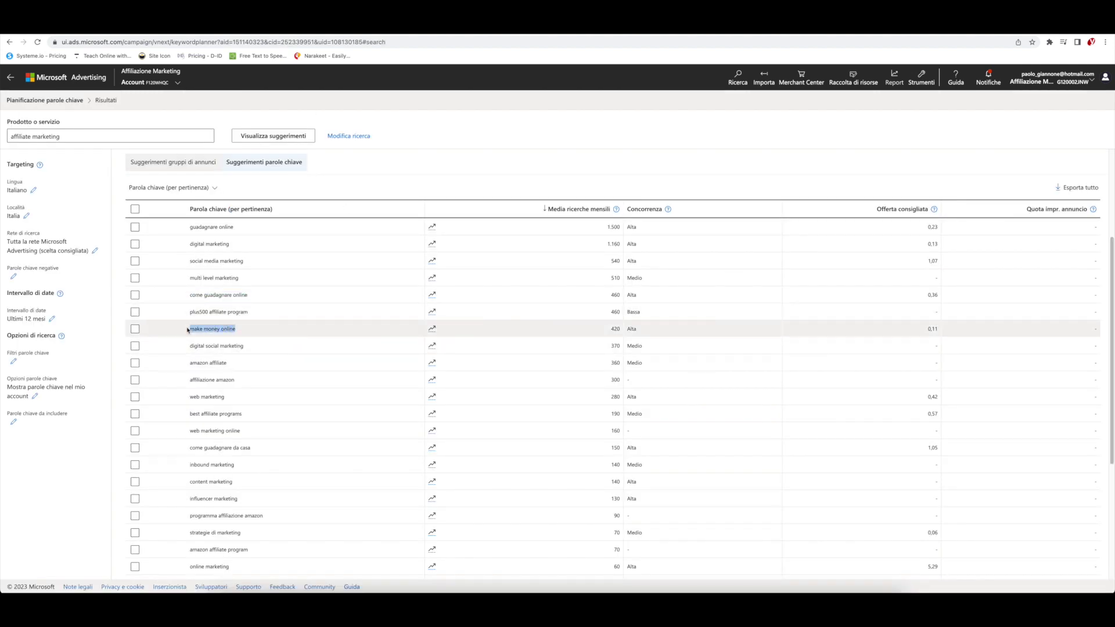
right_click(198, 329)
click(220, 349)
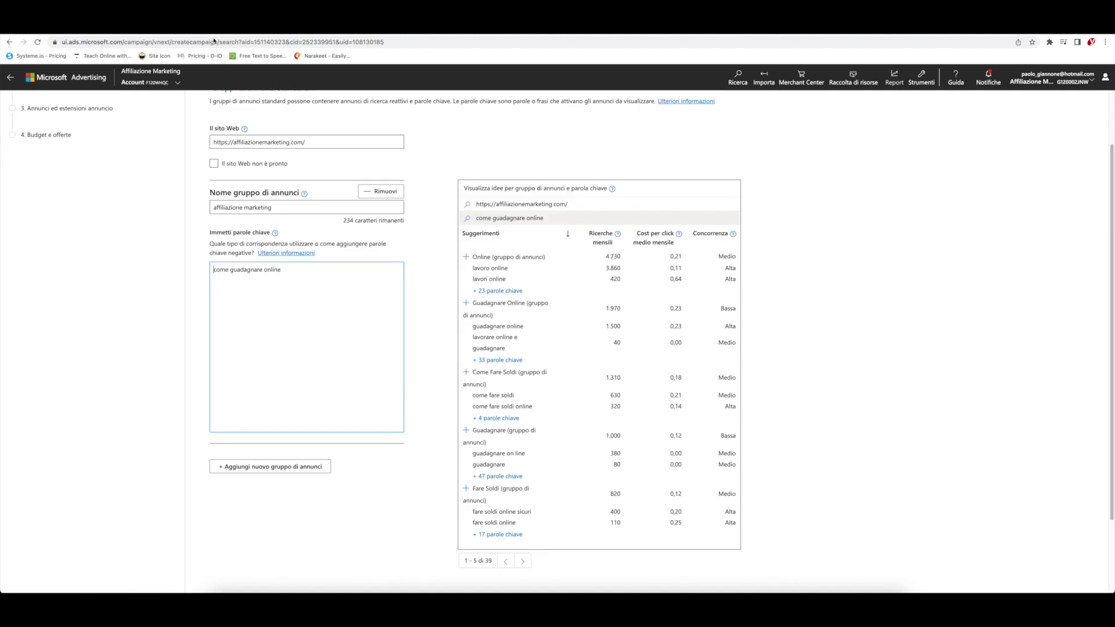
key(ctrl+v)
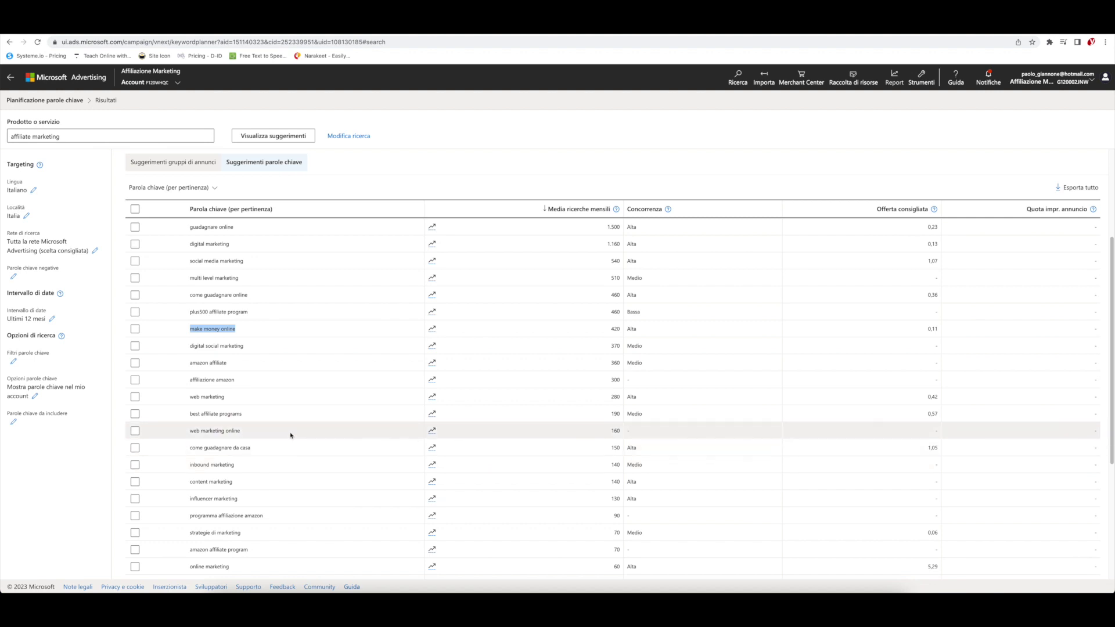
- Copy the suggested keyword "web marketing online" onto the third line of the ad group's keyword list
drag(236, 431, 189, 430)
right_click(196, 431)
click(209, 448)
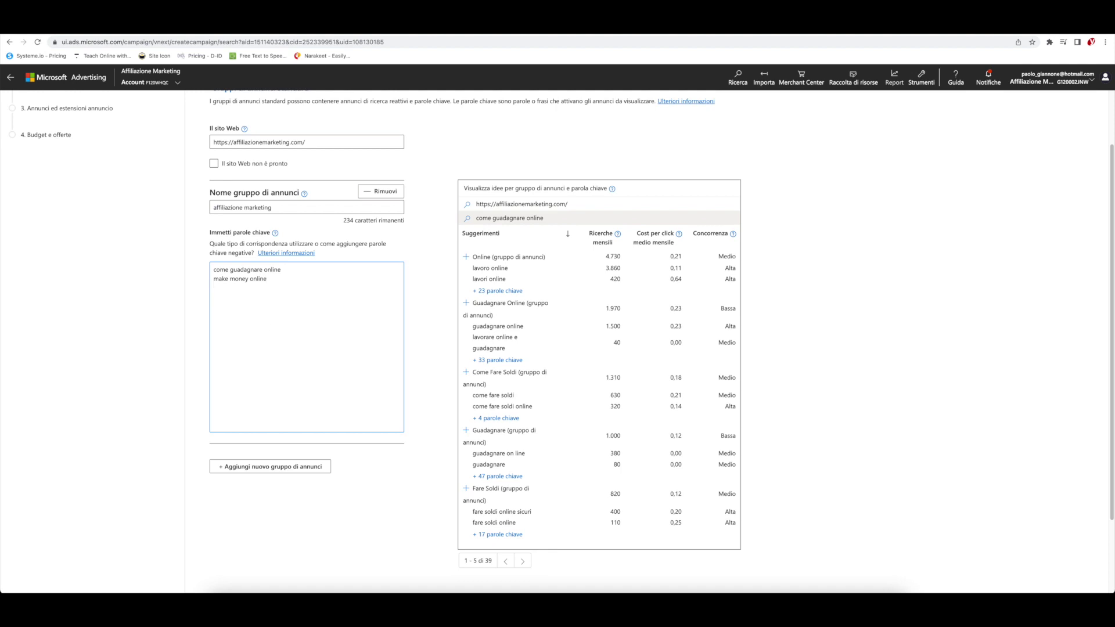
key(ctrl+v)
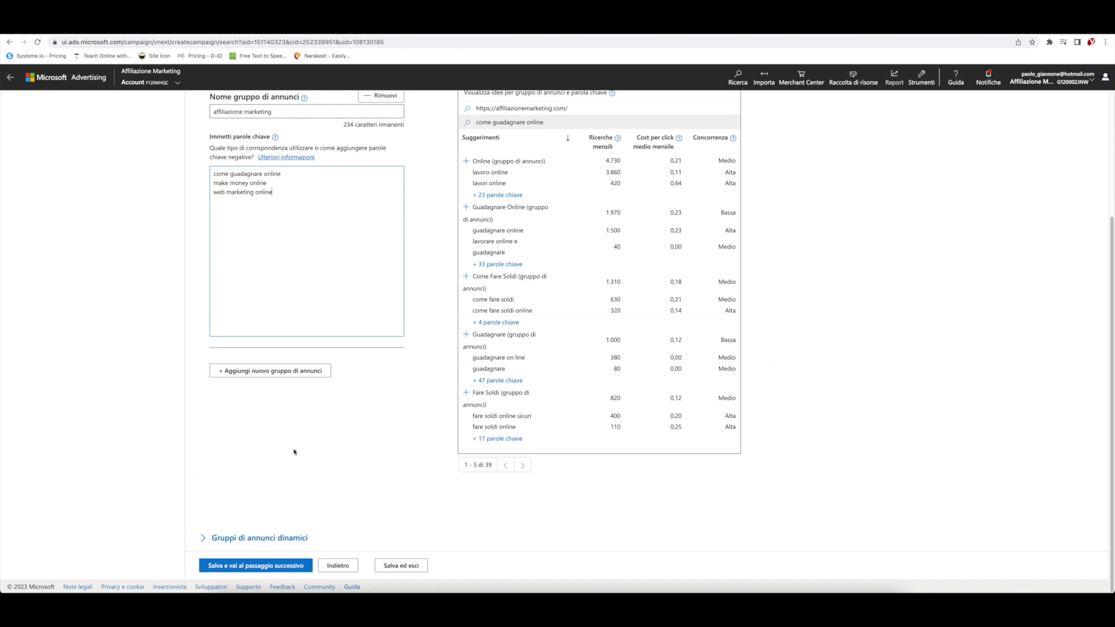
- Review the ad group's settings and keywords, save them and continue to the ads and ad extensions stage
scroll(298, 438, up, 3)
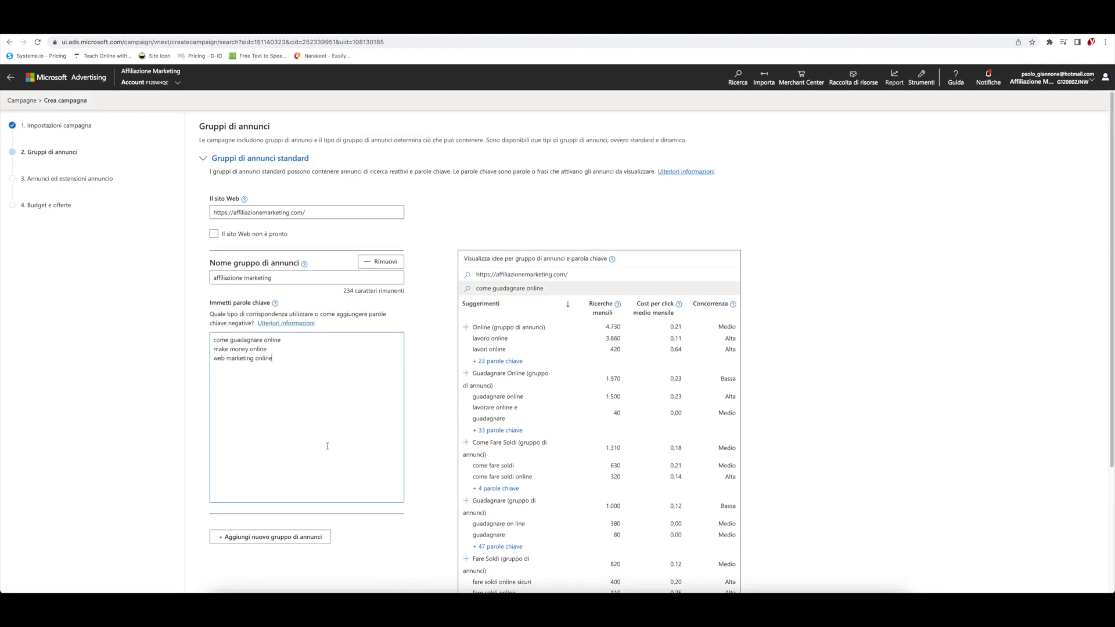
scroll(275, 349, down, 1)
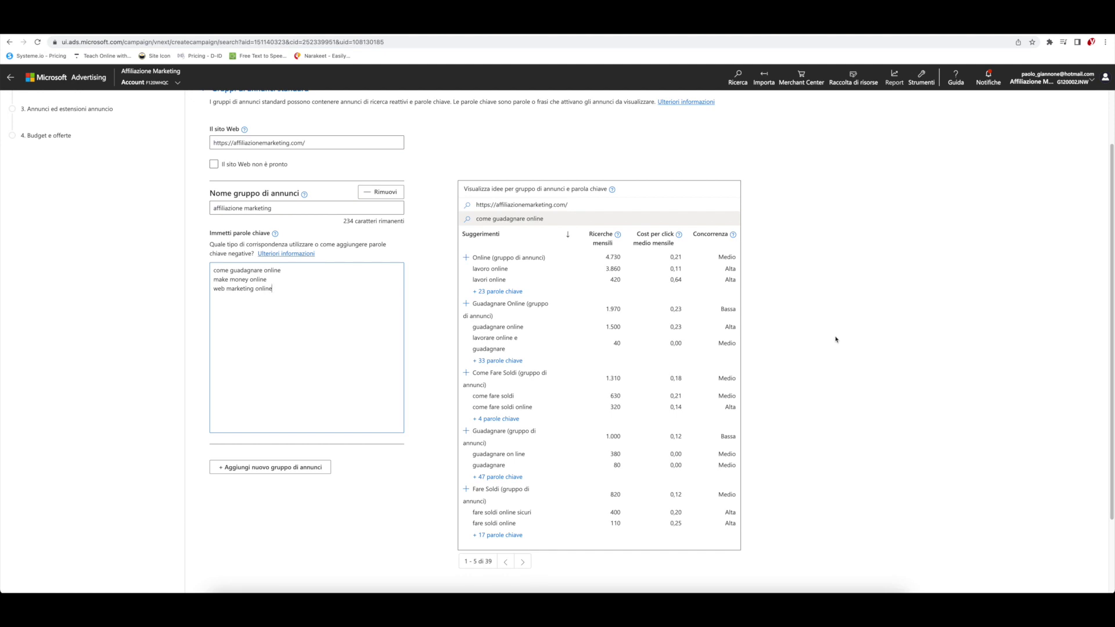
scroll(291, 413, down, 2)
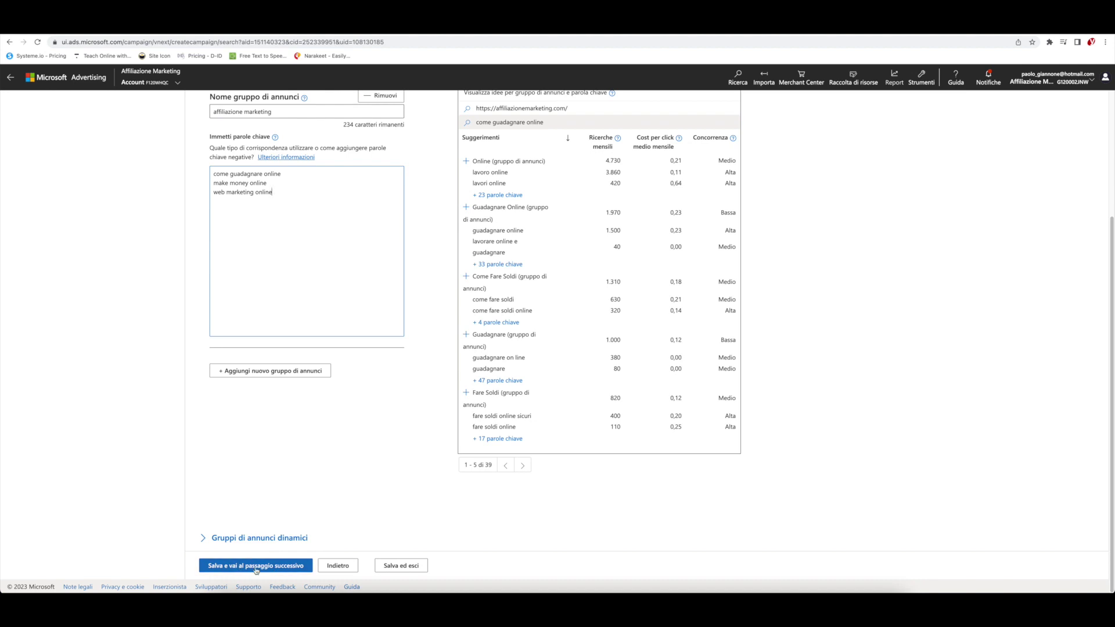
click(256, 567)
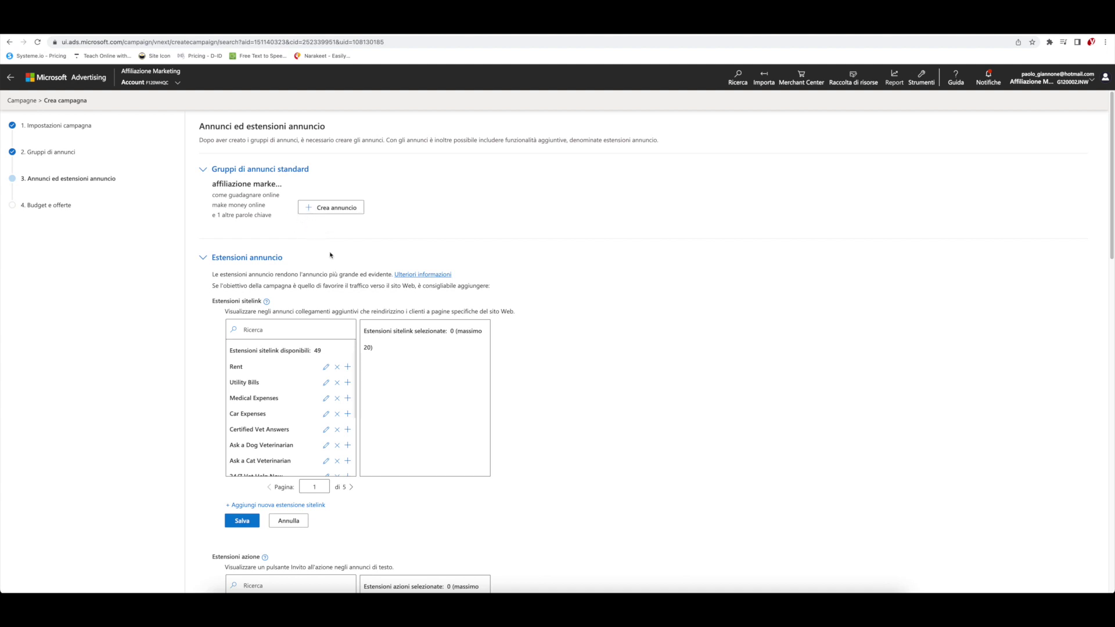
- Create a responsive search ad for the affiliazione marketing ad group with the final URL affiliazionemarketing.com/
click(307, 209)
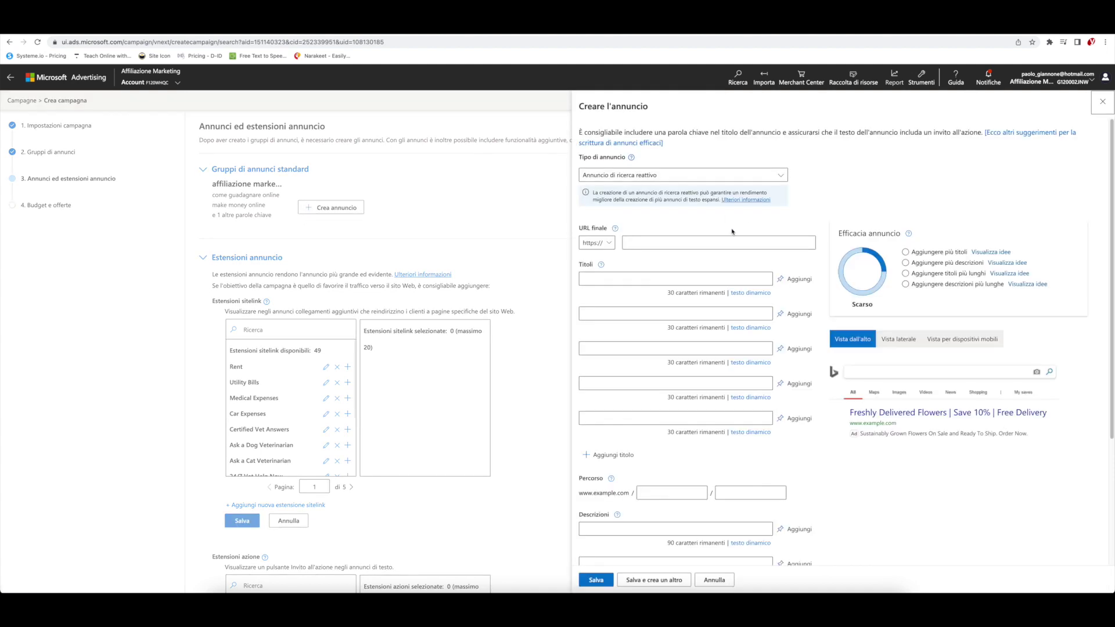
click(633, 177)
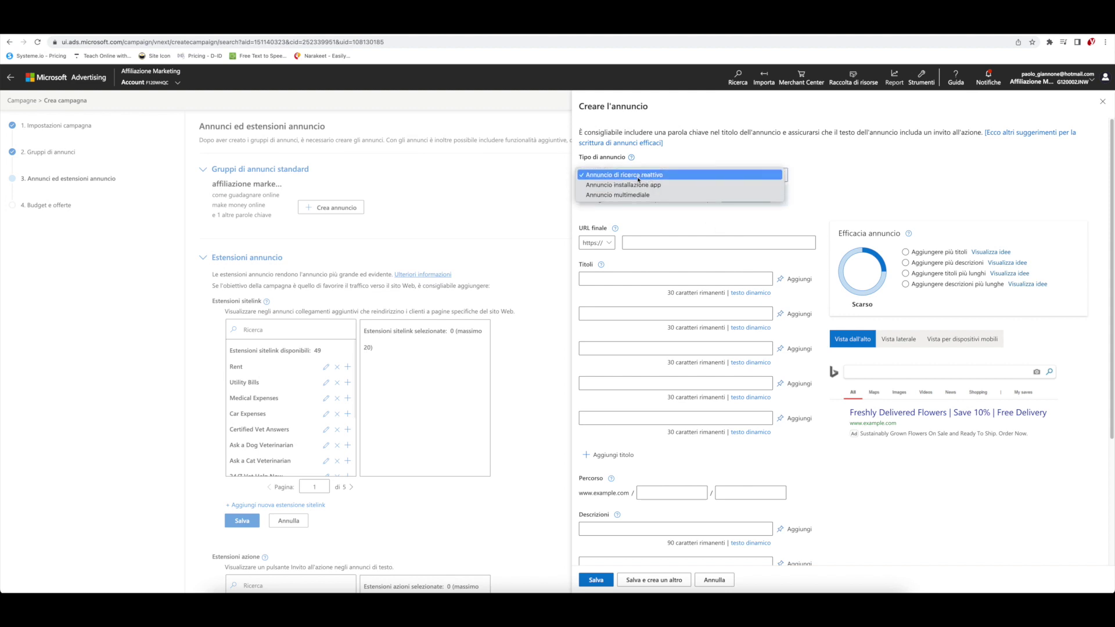
click(633, 176)
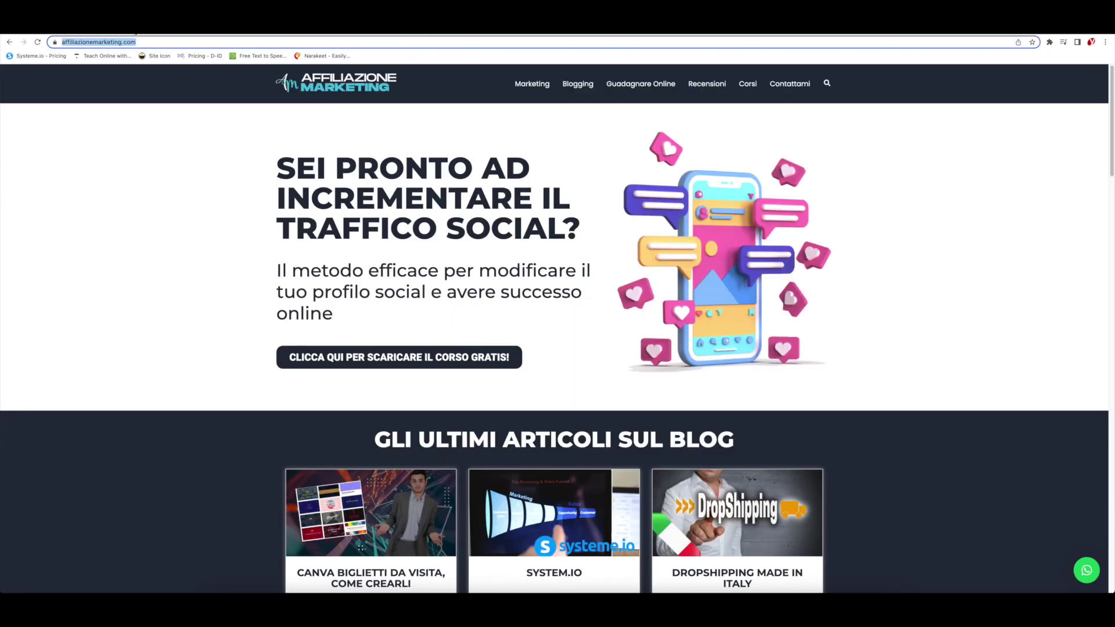
right_click(97, 41)
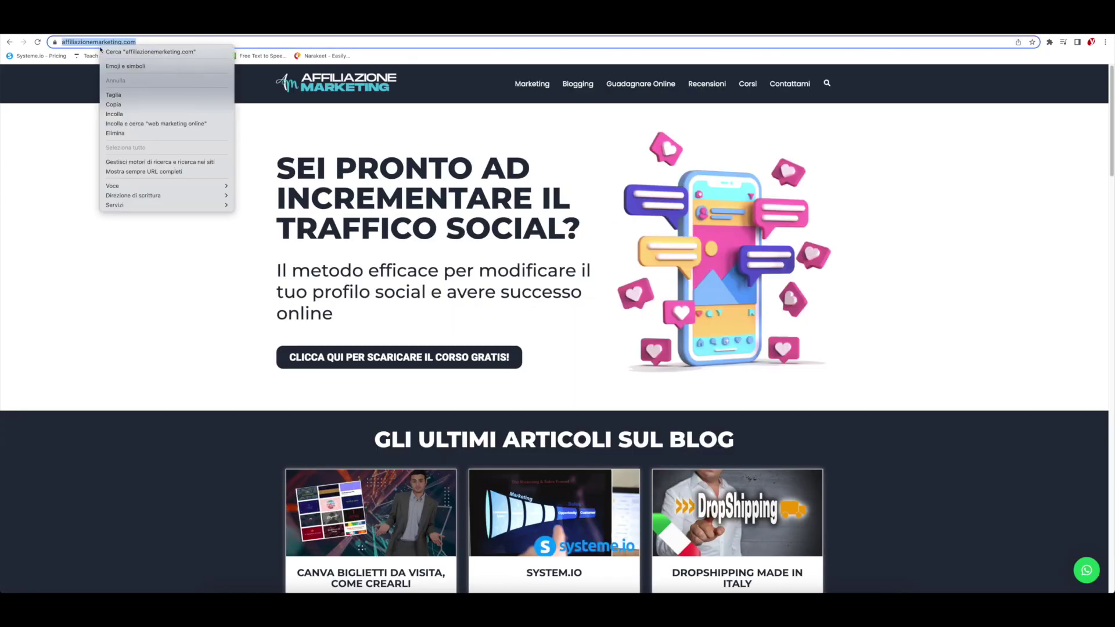
click(139, 104)
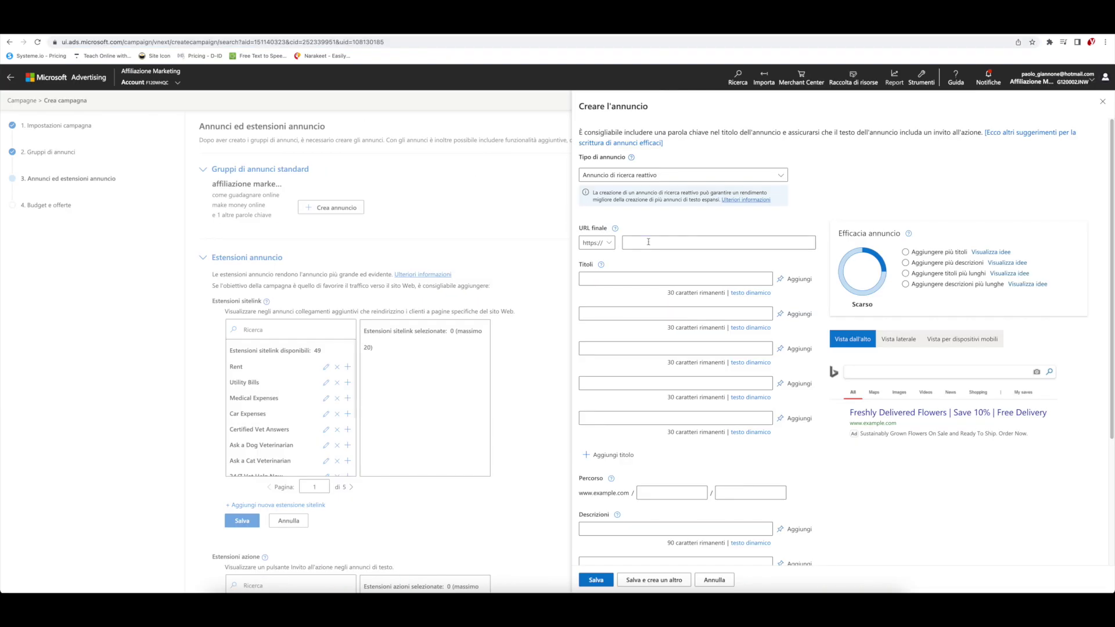
text(affiliazionemarketing.com/)
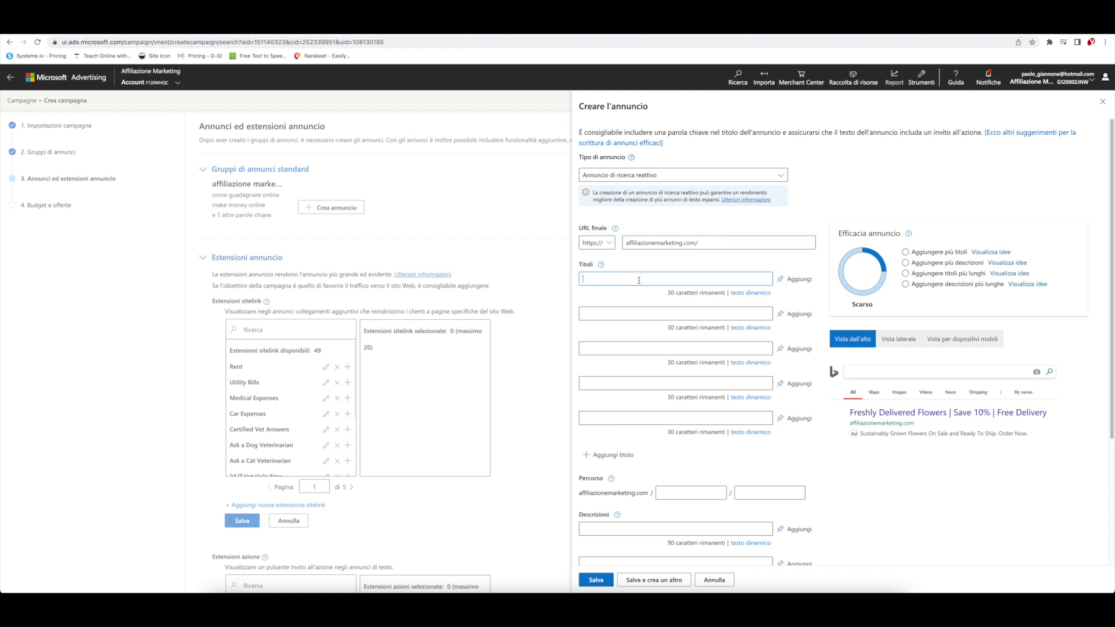
- Enter "Guadagnare Con Le Affiliazioni" as the ad's first headline and pin it to position 1
text(Come Guadagnare Con Le )
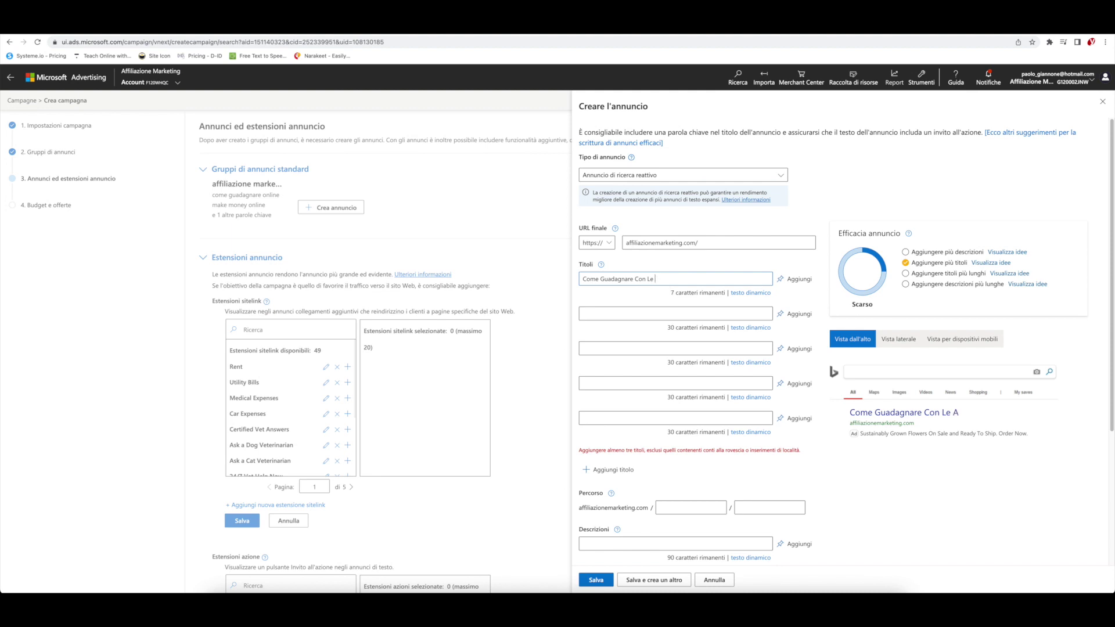
text(Affiliazione)
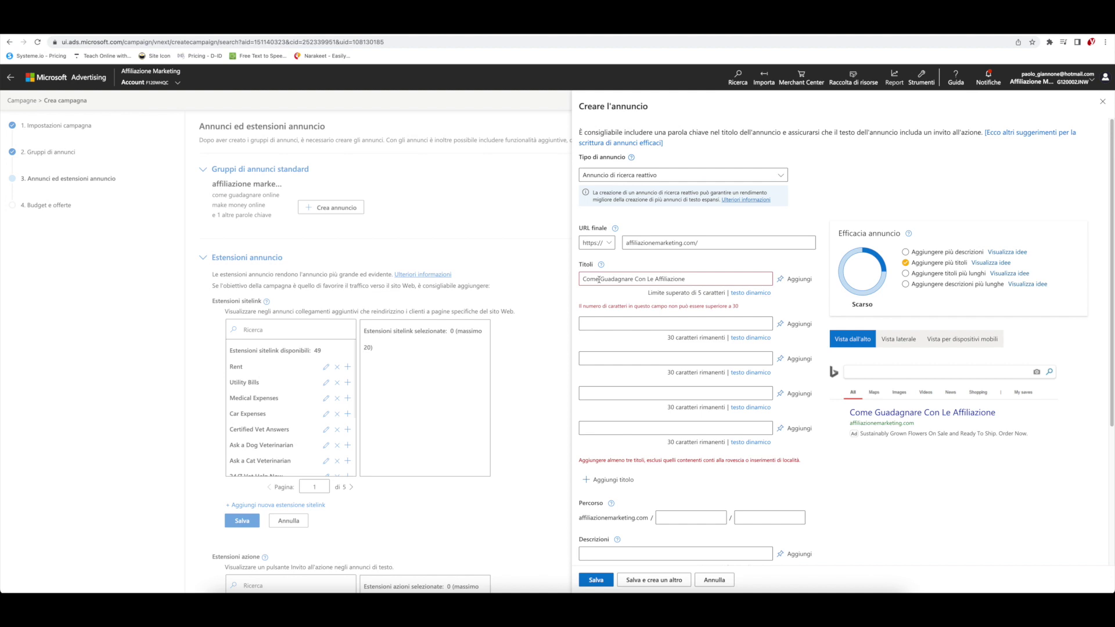
drag(599, 280, 558, 281)
key(BackSpace)
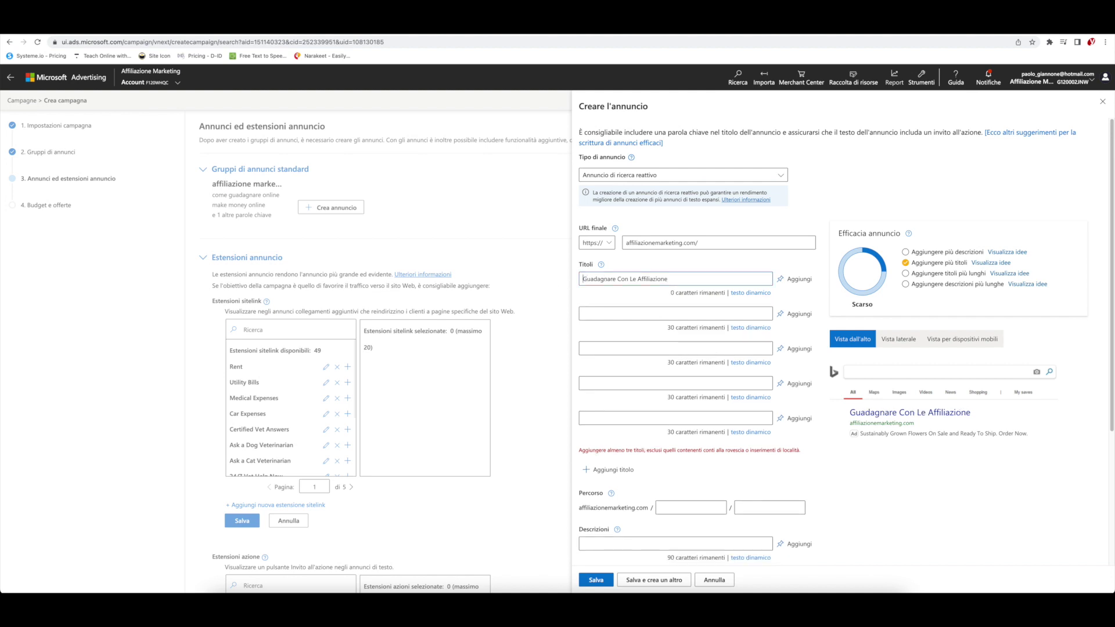
click(673, 280)
click(794, 282)
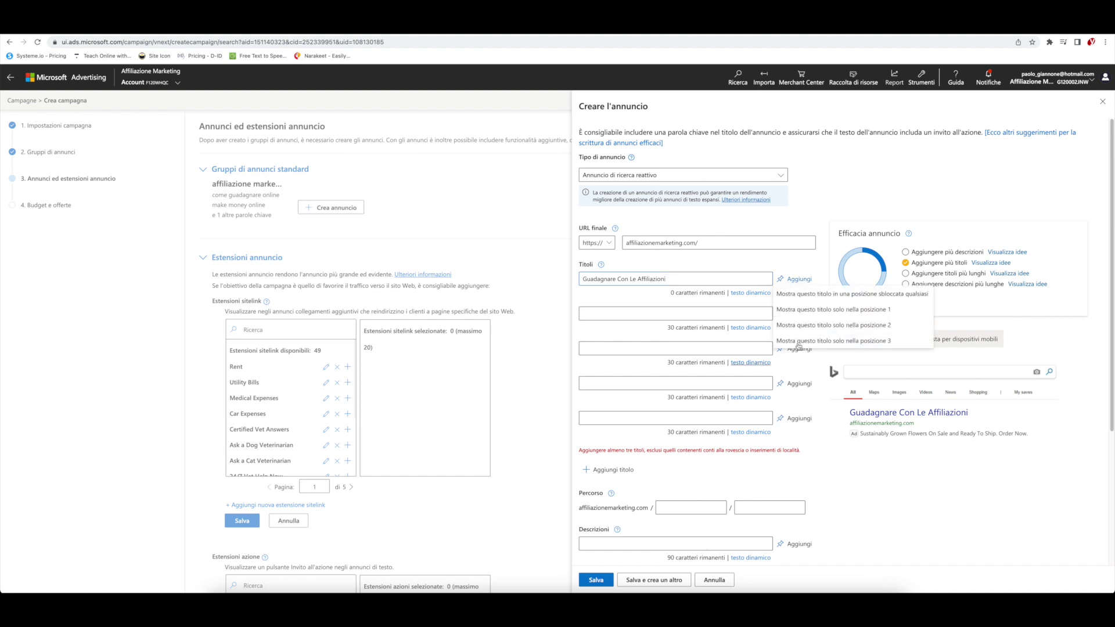
right_click(837, 311)
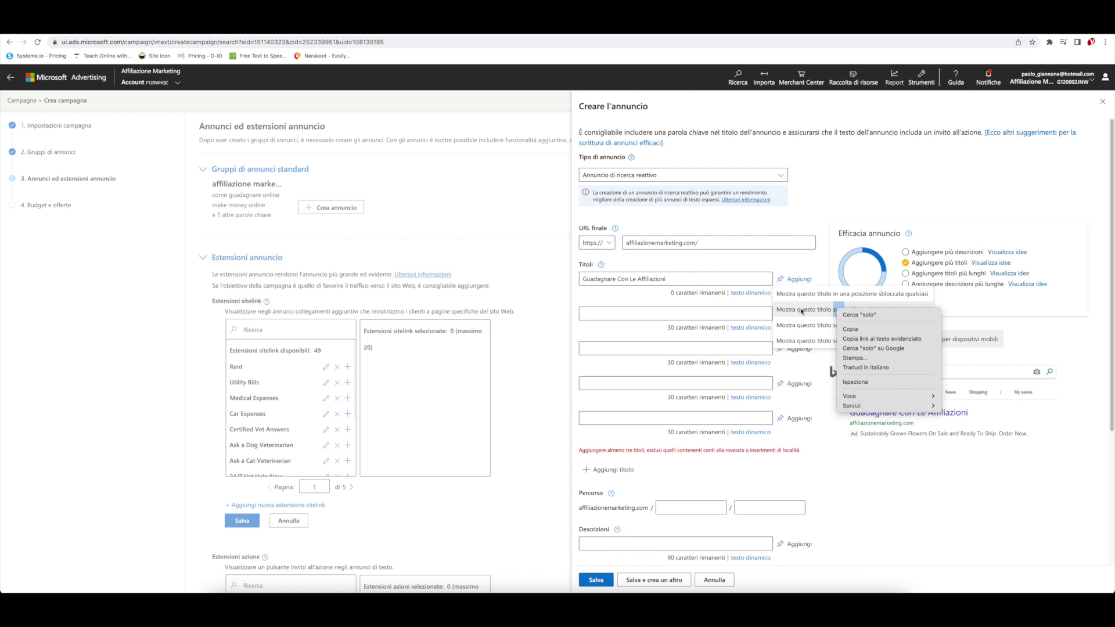
click(804, 312)
click(803, 312)
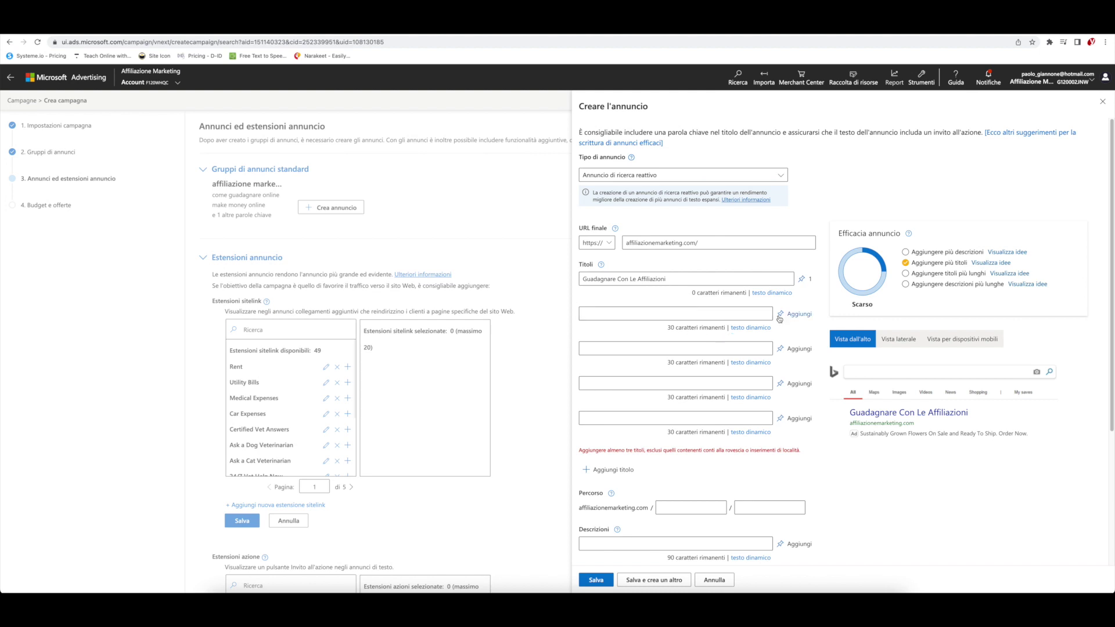
- Use the suggested headline "Affiliate marketing WordPress" as the second headline and pin it to position 2
click(614, 314)
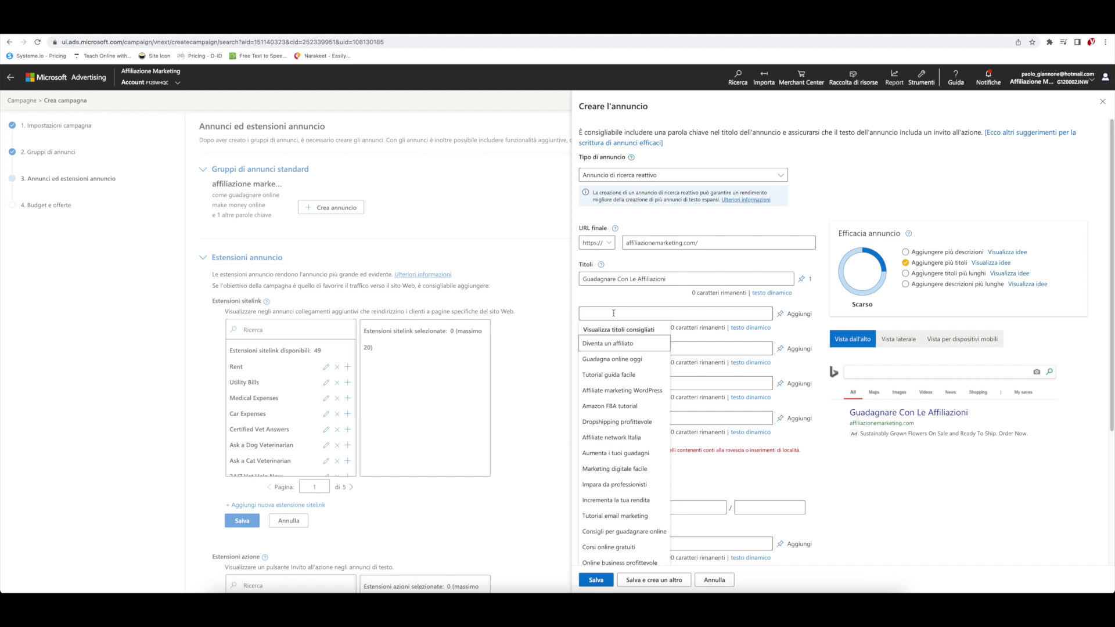
click(616, 391)
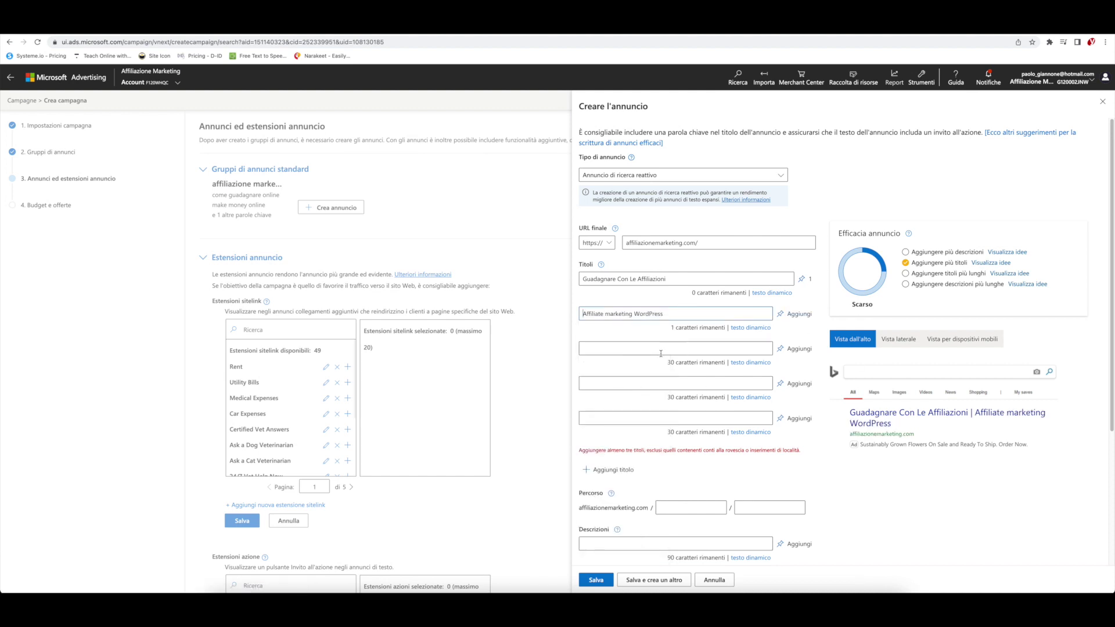
click(793, 315)
click(852, 361)
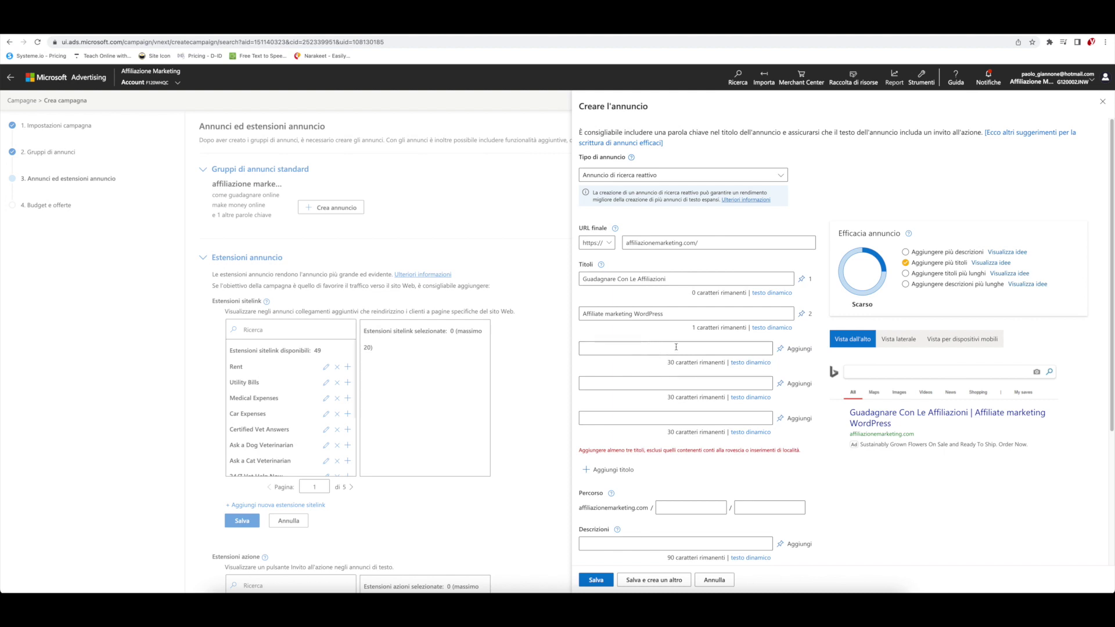
- Use the suggested headline "Aumenta i tuoi guadagni" as the third headline and pin it to position 3
click(601, 347)
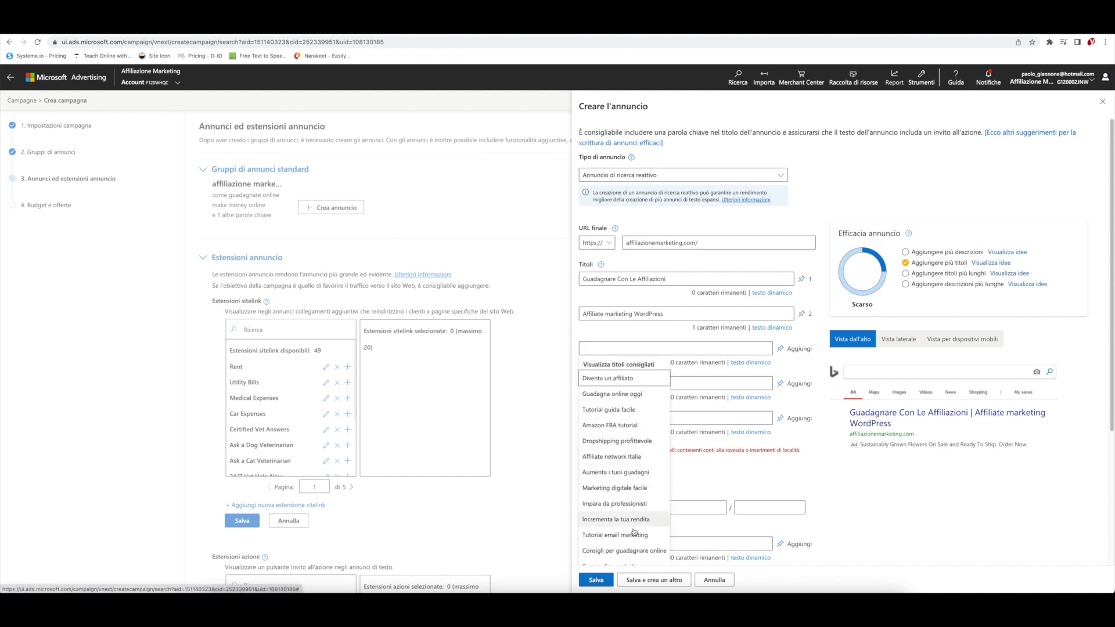
click(611, 473)
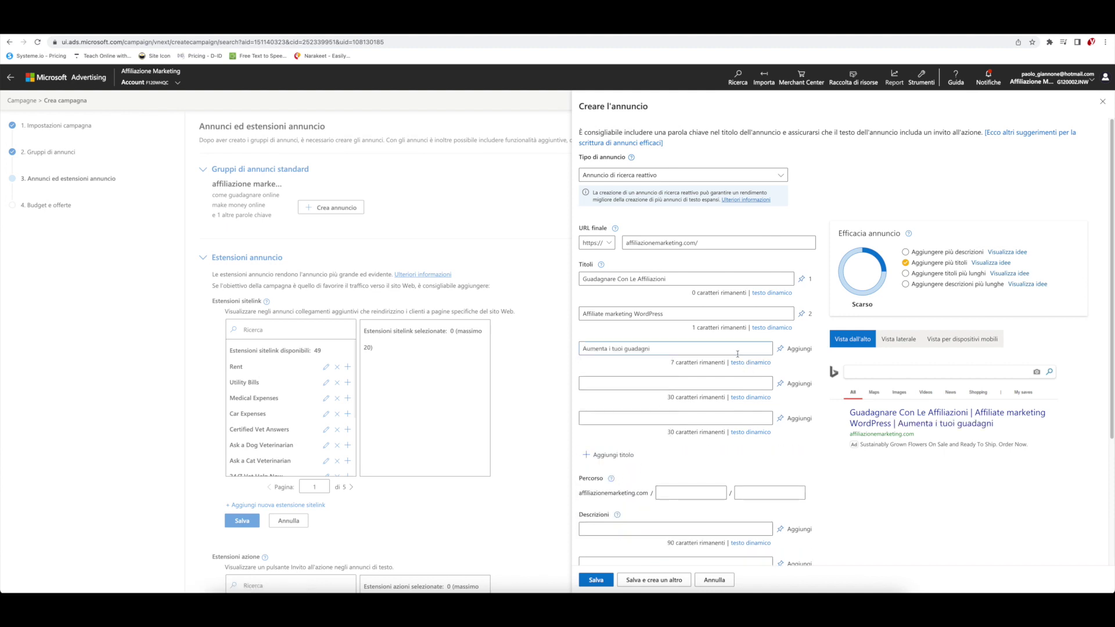
click(803, 351)
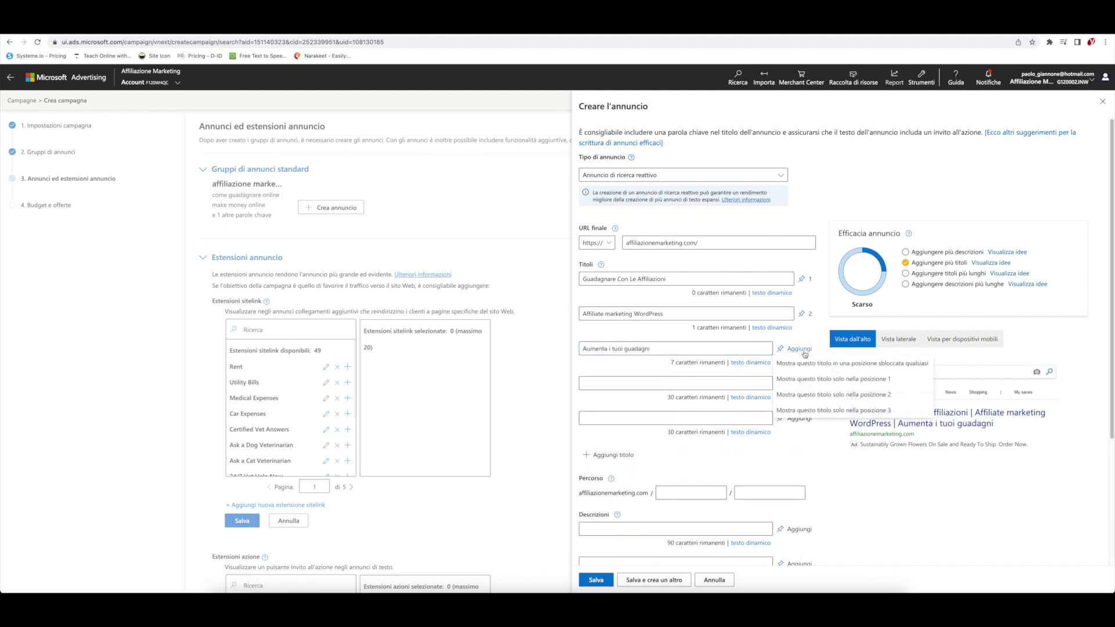
click(860, 410)
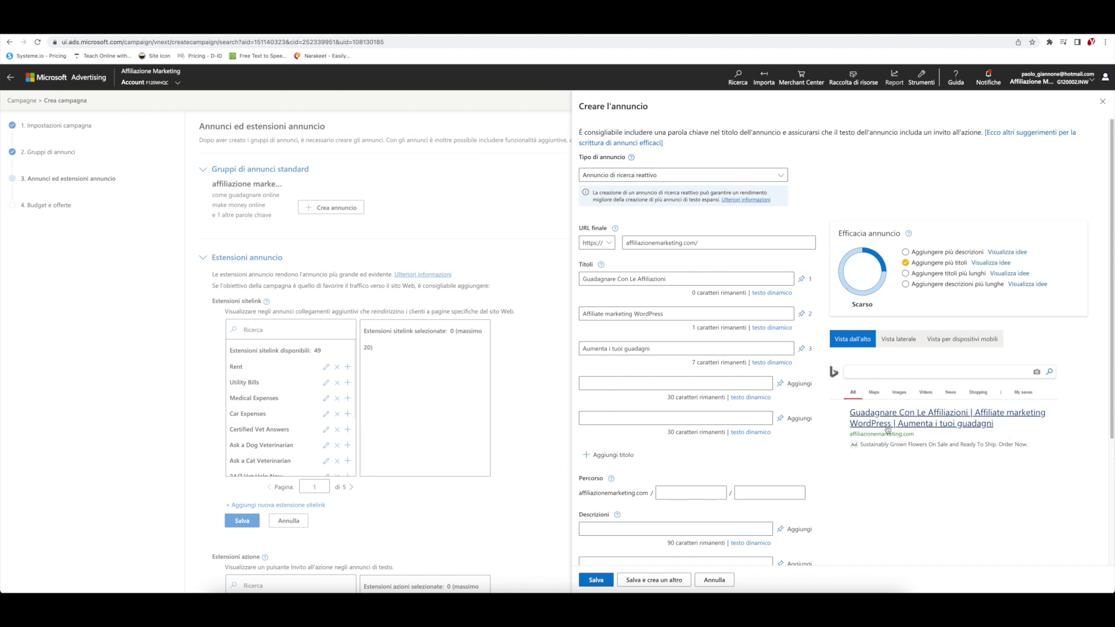
click(802, 350)
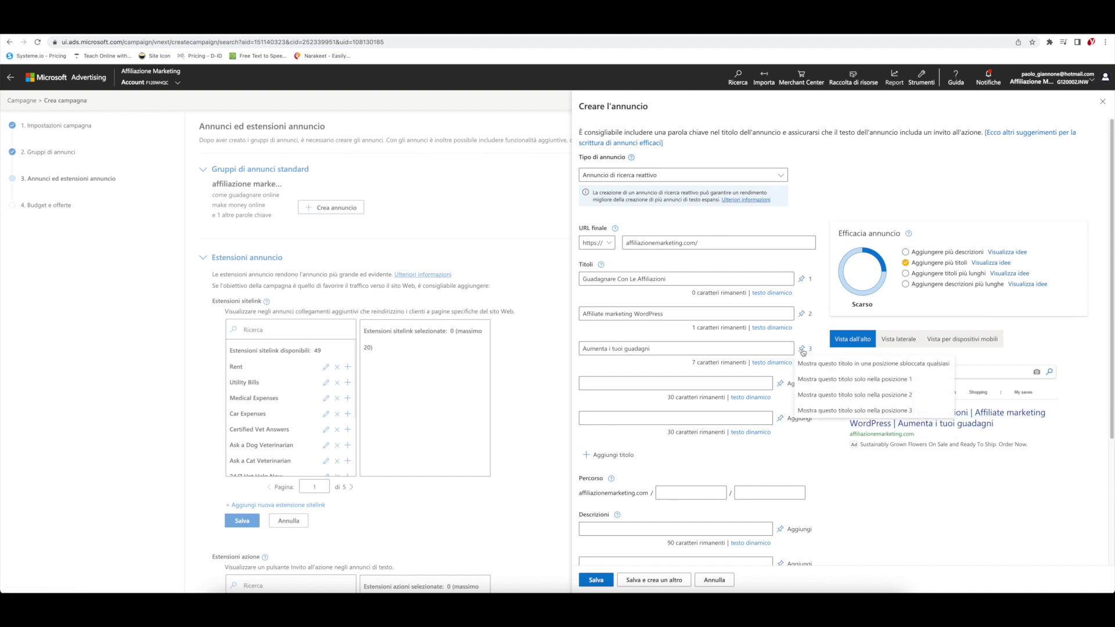
click(610, 302)
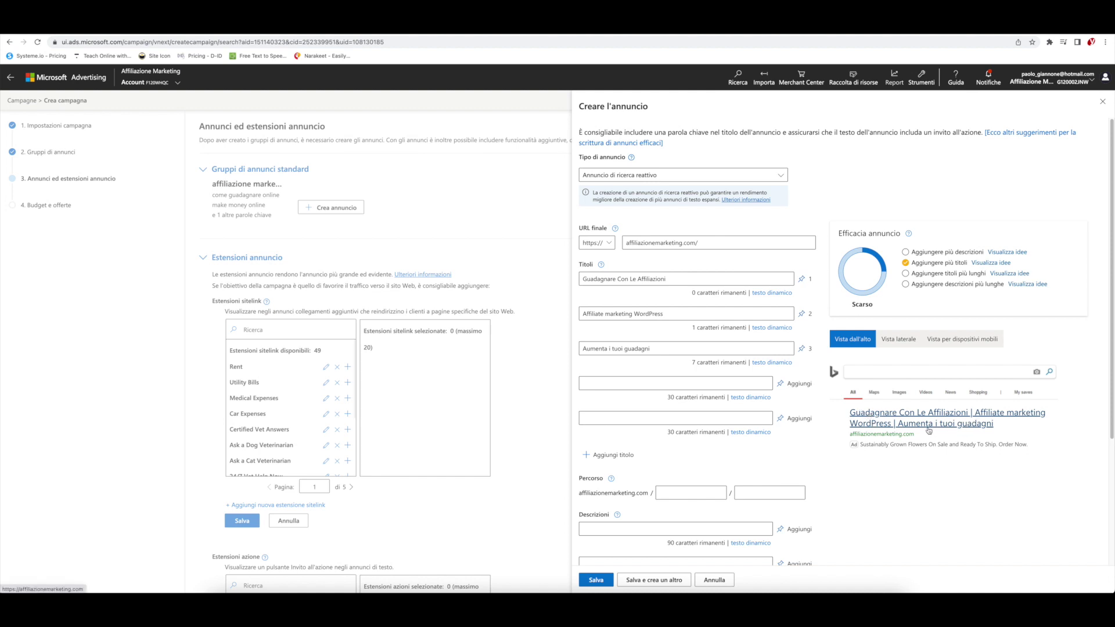
- Use the suggested text "Scopri come guadagnare online con Amazon FBA, Dropshipping e altri modi innovativi!" as the ad's first description
scroll(834, 313, down, 3)
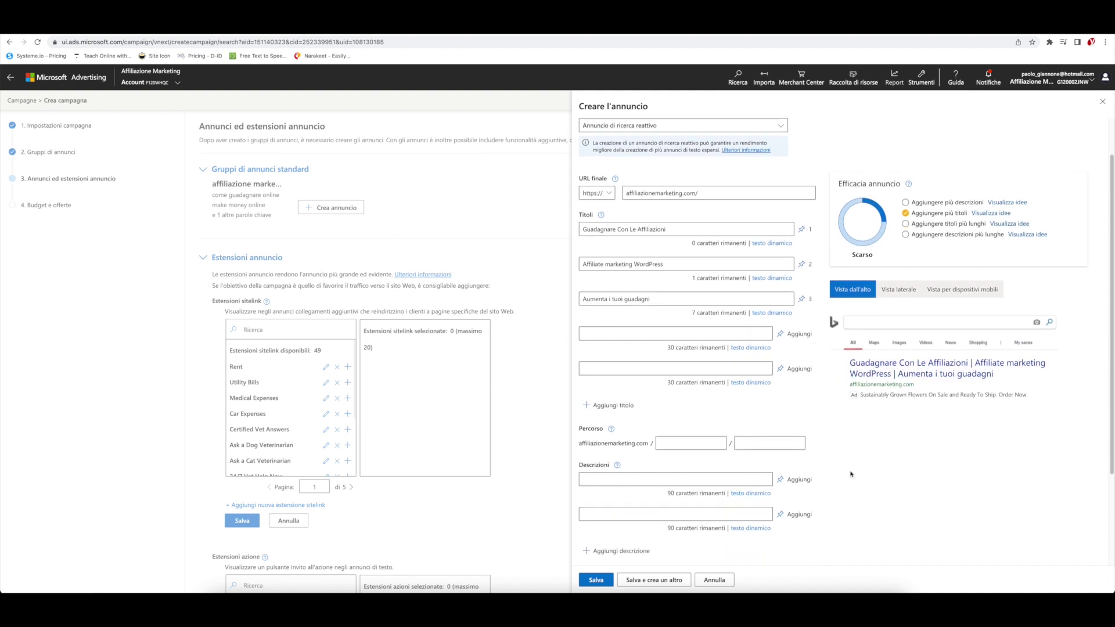
scroll(871, 336, down, 2)
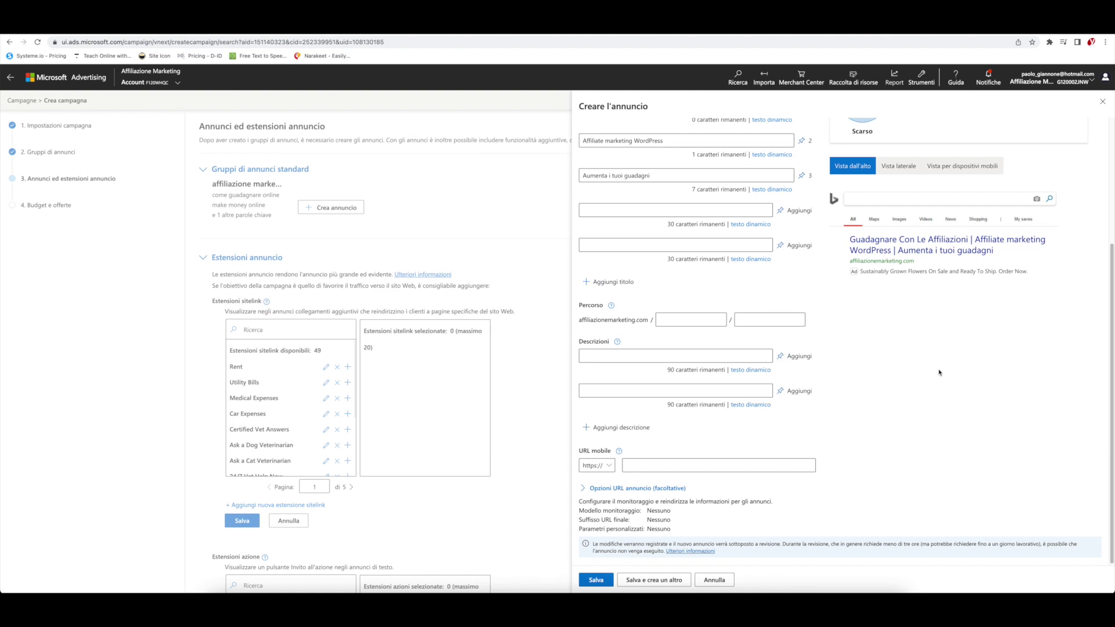
click(621, 357)
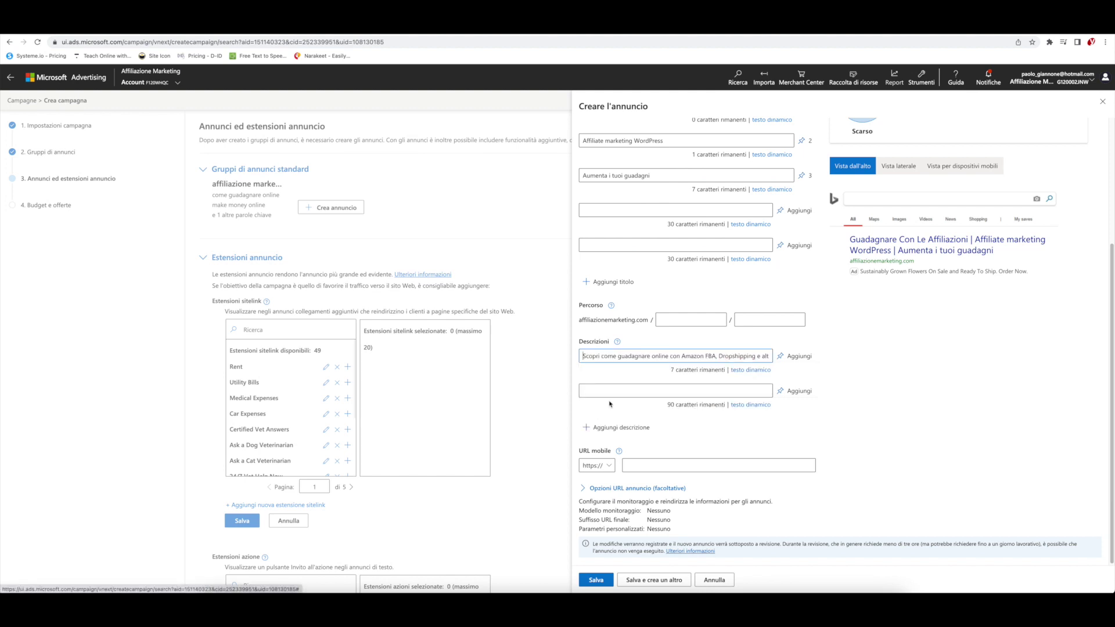
click(611, 402)
- Capitalize the second and third headlines so they read "Affiliate Marketing WordPress" and "Aumenta i Tuoi Guadagni"
scroll(839, 370, up, 1)
scroll(840, 370, up, 3)
click(614, 346)
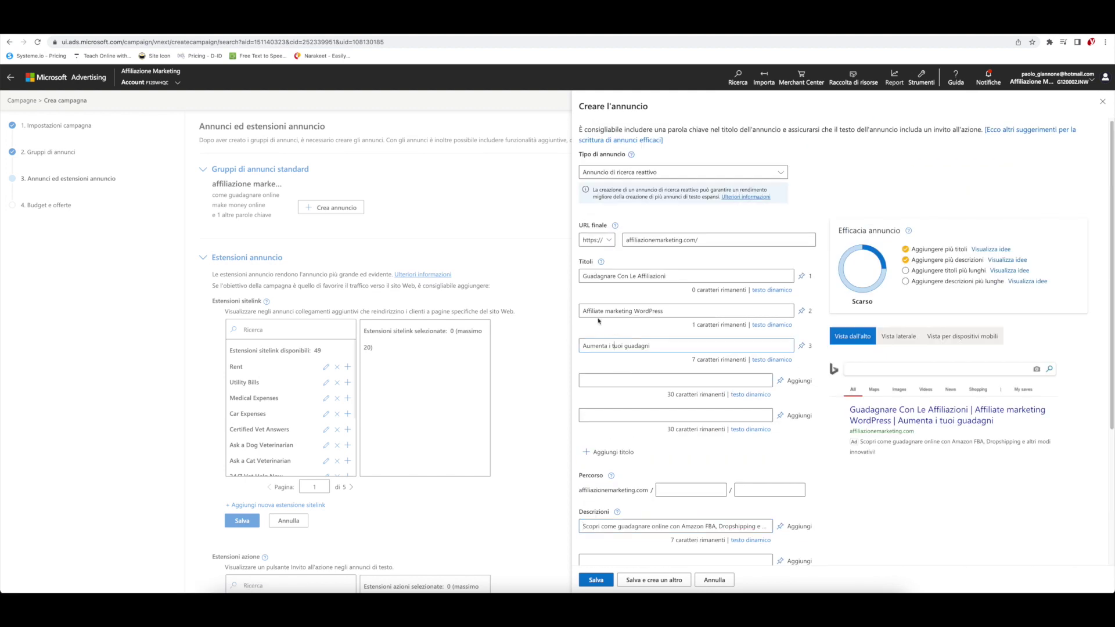
click(605, 312)
key(Delete)
text(M)
click(611, 346)
key(Delete)
text(T)
click(627, 346)
key(Delete)
text(G)
scroll(834, 319, down, 1)
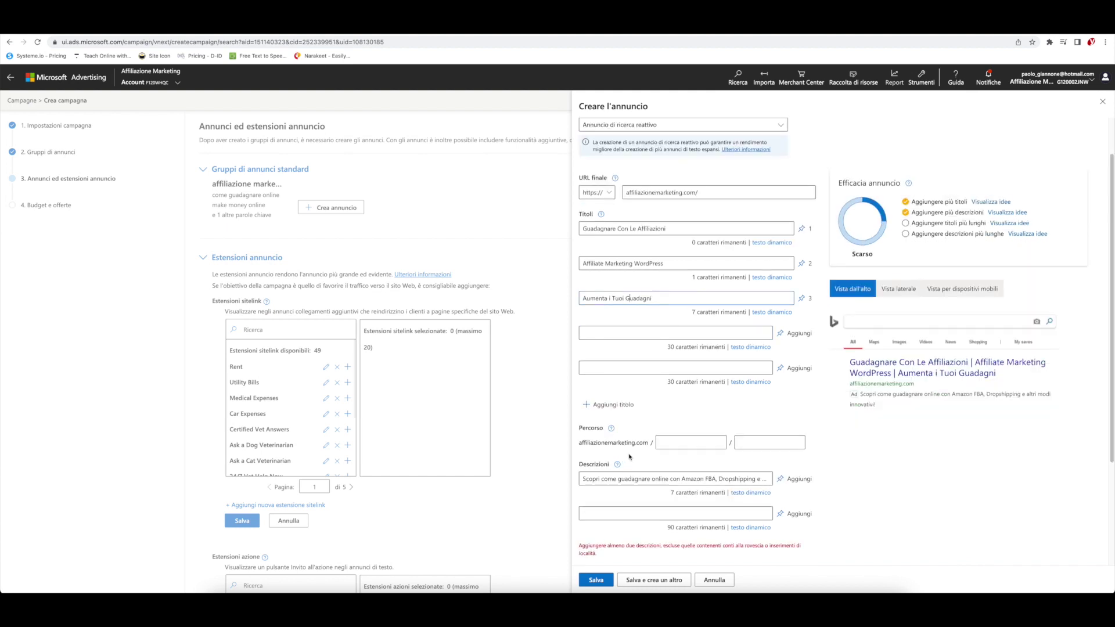
- Rewrite the first description in title case as "Scopri Come Guadagnare Online Con Amazon FBA, Dropshipping e Altri Modi Innovativi!"
click(600, 466)
key(Delete)
text(C)
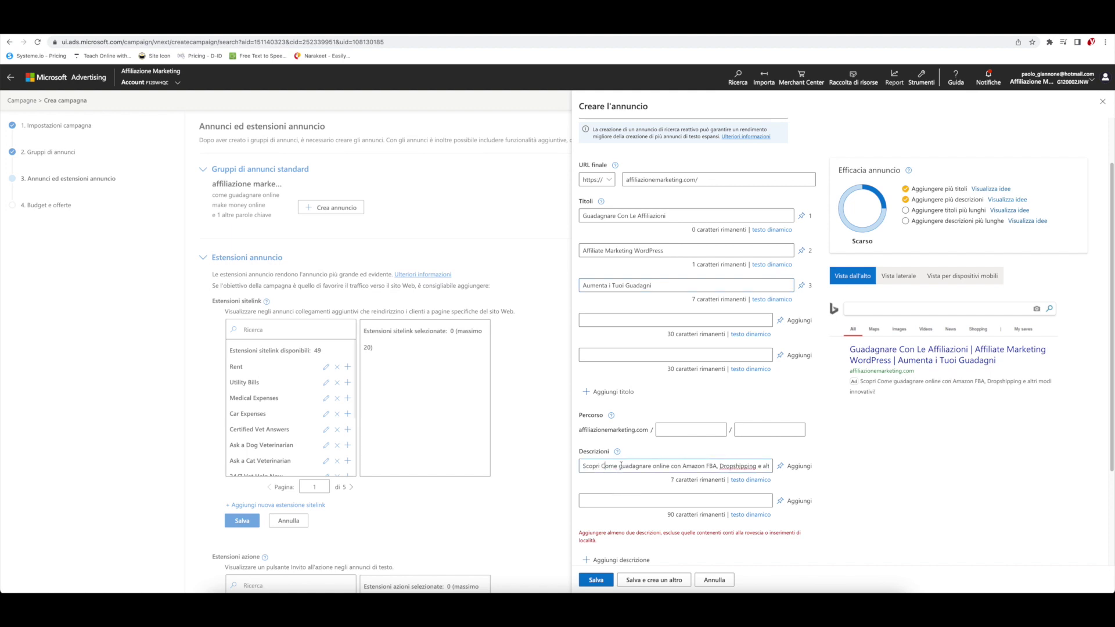
key(ctrl+a)
text(Scopri Come Guadagnare Online Con Amazon FBA, Dropshipping e Altri Modi Innovativi!)
click(797, 466)
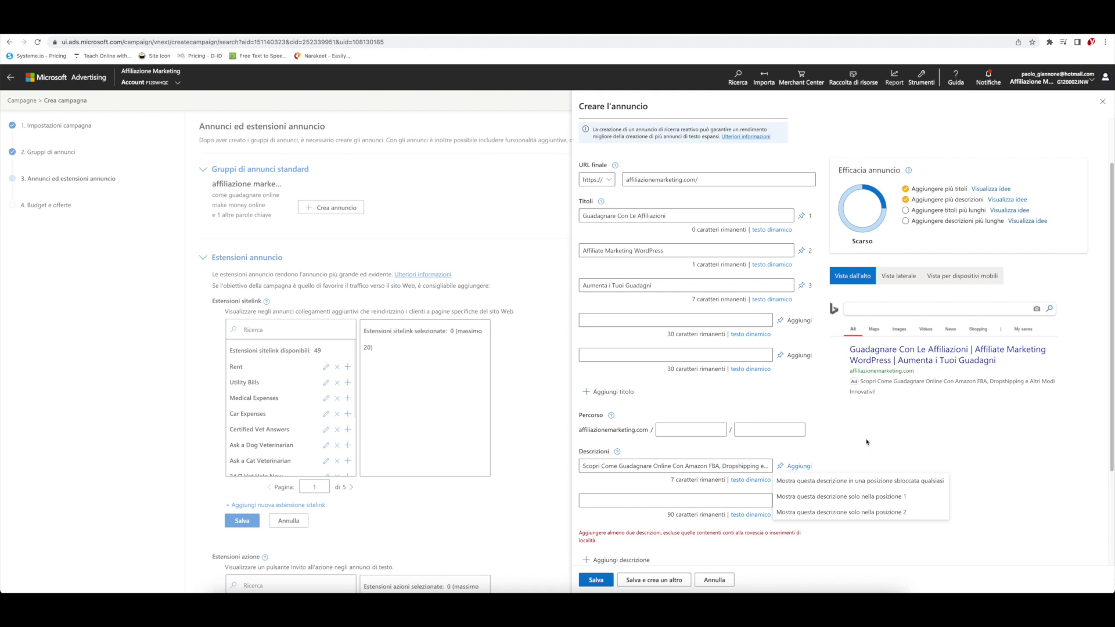
click(679, 494)
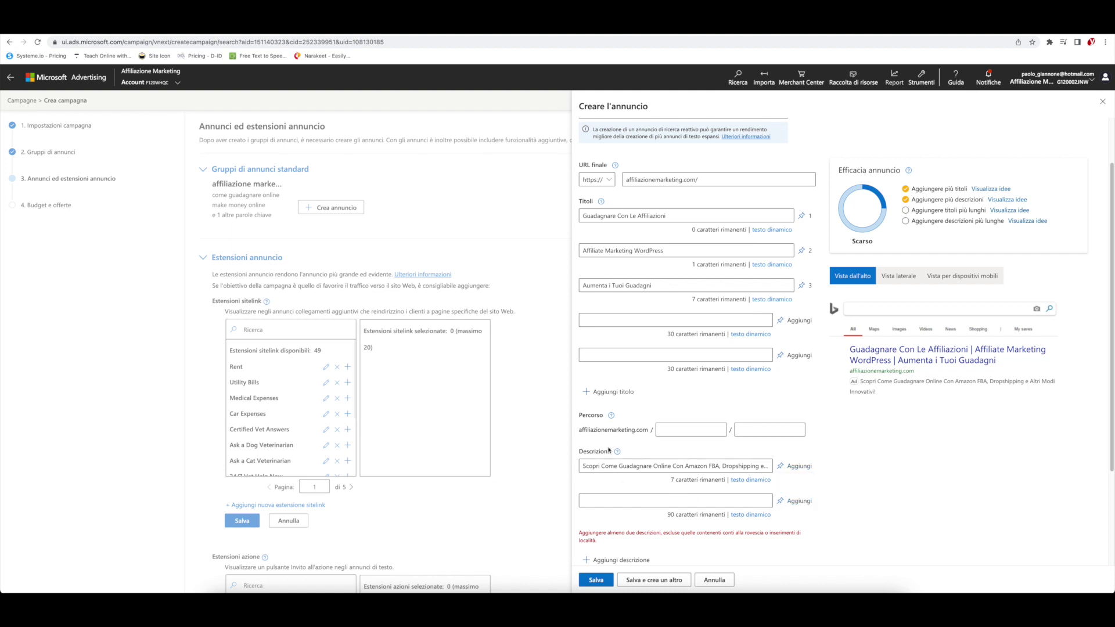
- Fill the second description from the matching suggestion and capitalize it as "Guadagna Con le Affiliazioni su Wordpress e Inizia a Generare Ricavi Passivi Oggi!"
scroll(599, 501, down, 1)
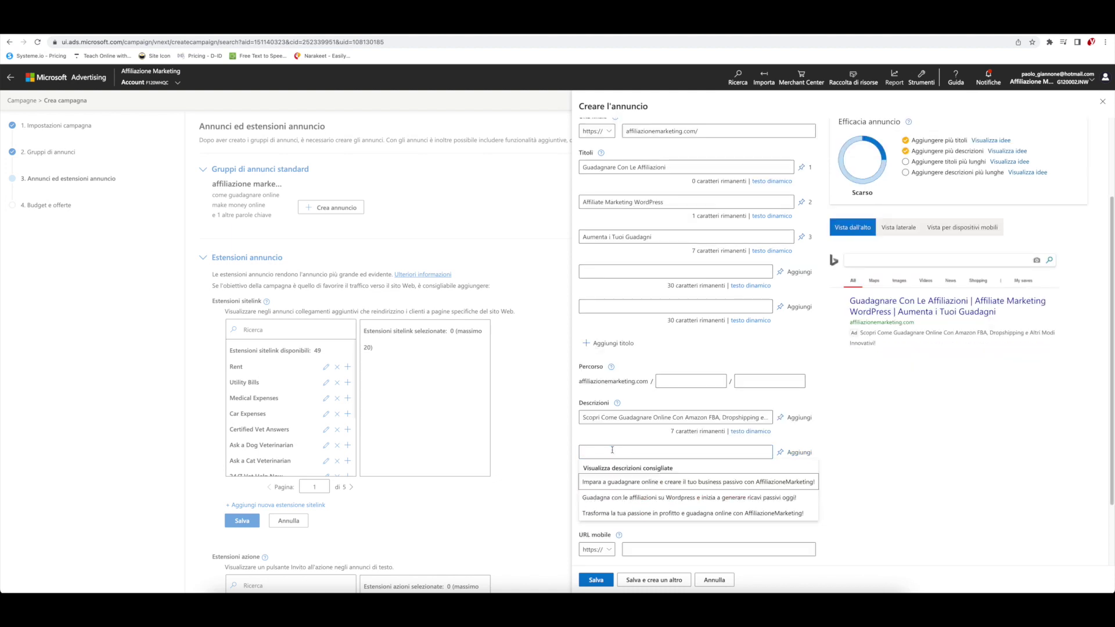
click(702, 498)
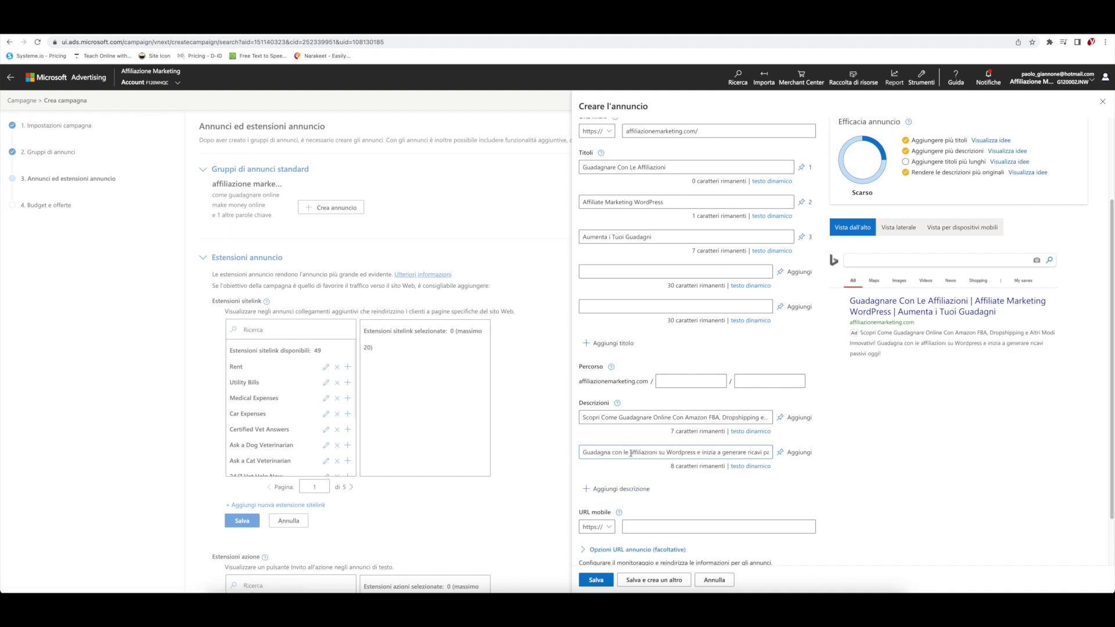
key(BackSpace)
text(C)
click(630, 453)
key(Delete)
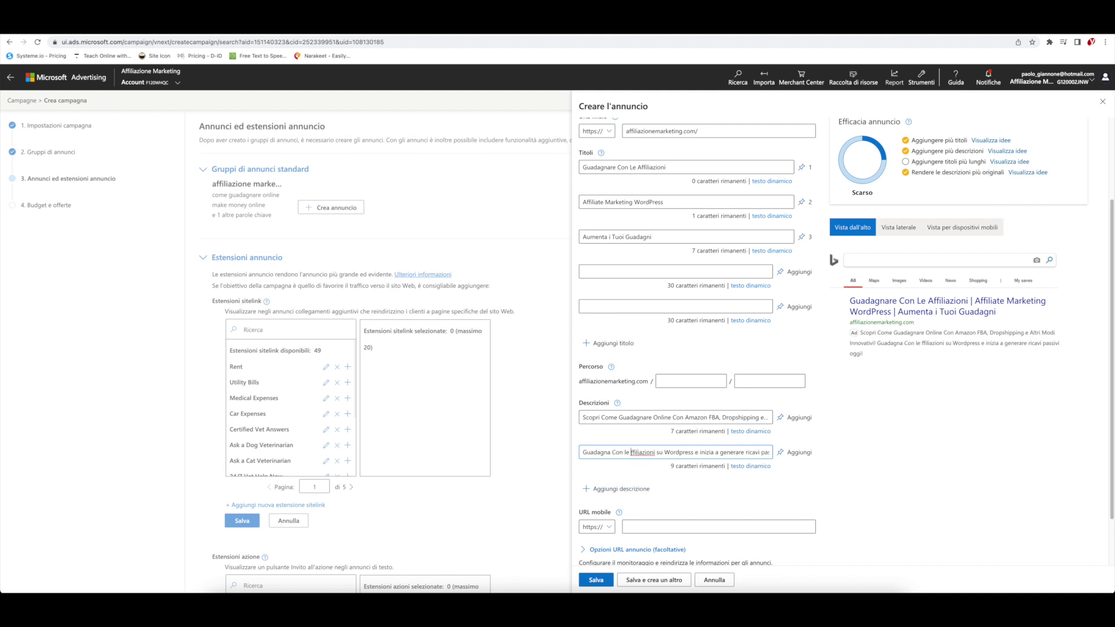
text(A)
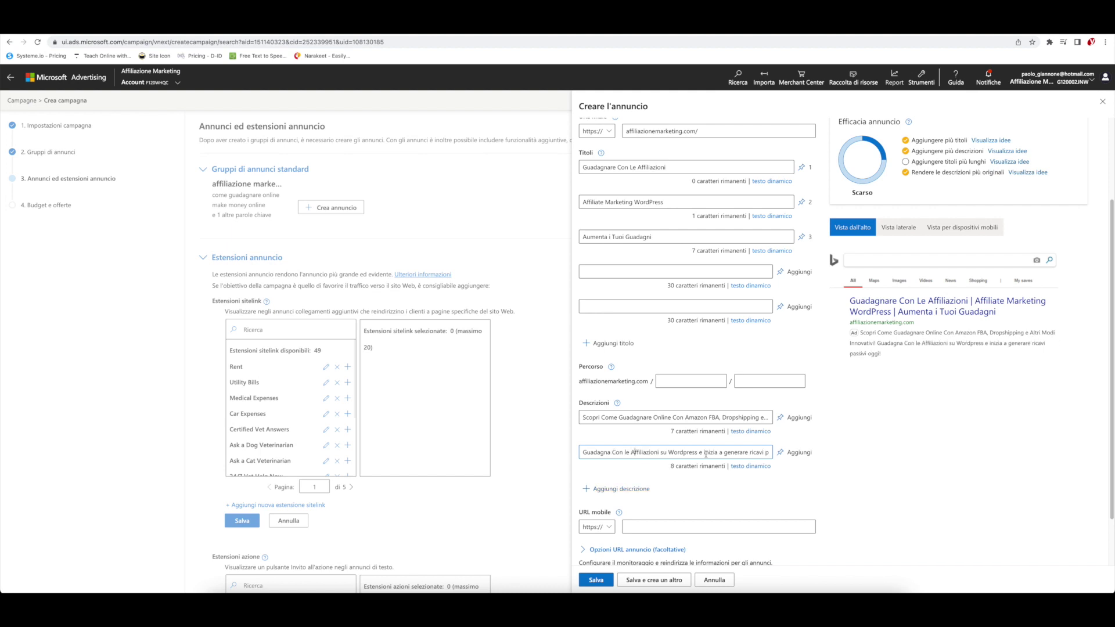
click(720, 491)
scroll(721, 491, down, 1)
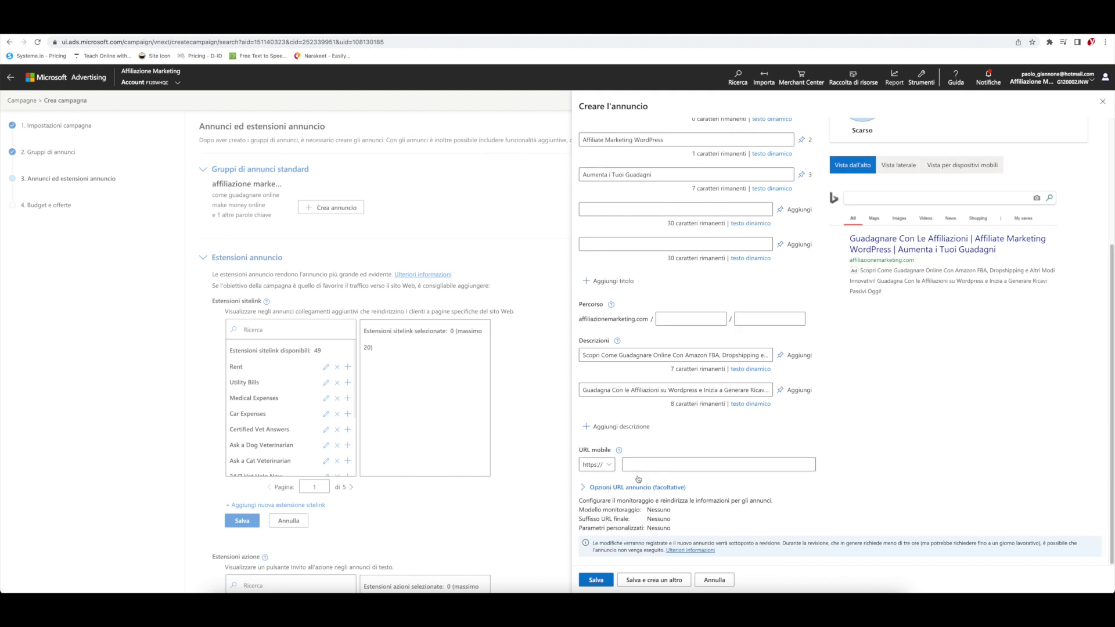
- Check the headlines and descriptions of the responsive search ad and save the ad
scroll(755, 337, up, 3)
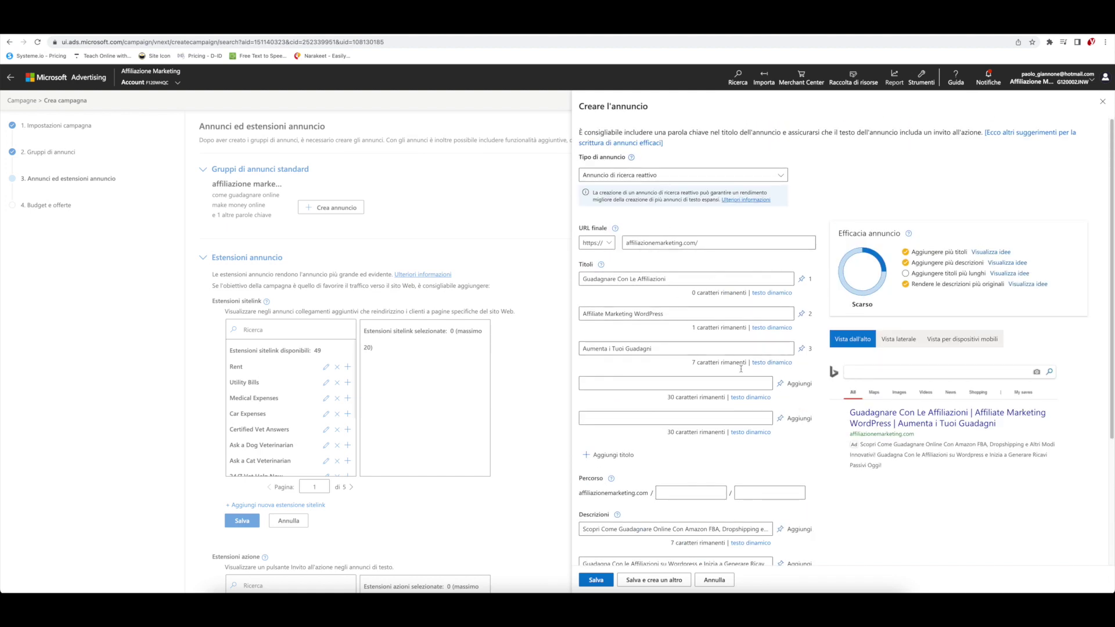
scroll(755, 372, down, 3)
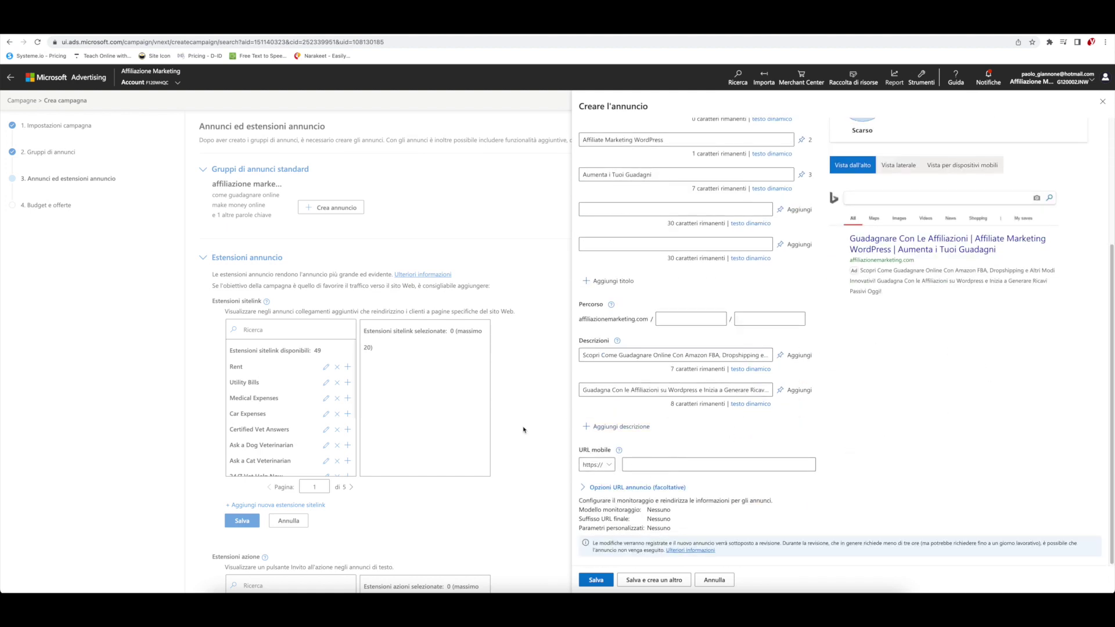
click(596, 580)
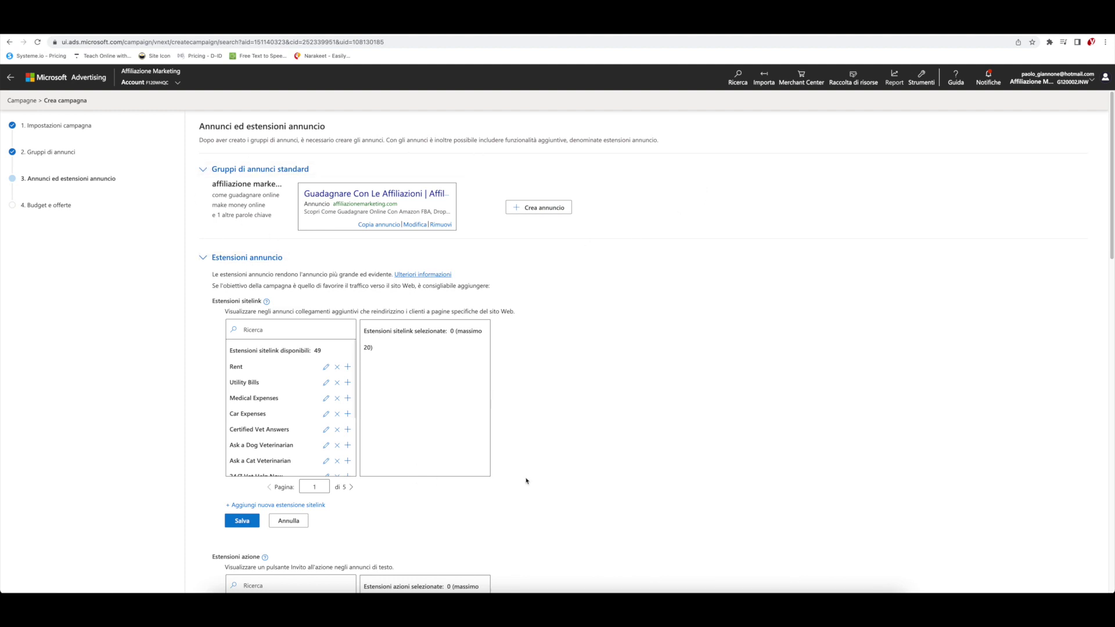
- Review the available ad extension types and a sample ad with extensions, and read the help article on sitelink extensions
scroll(529, 481, down, 15)
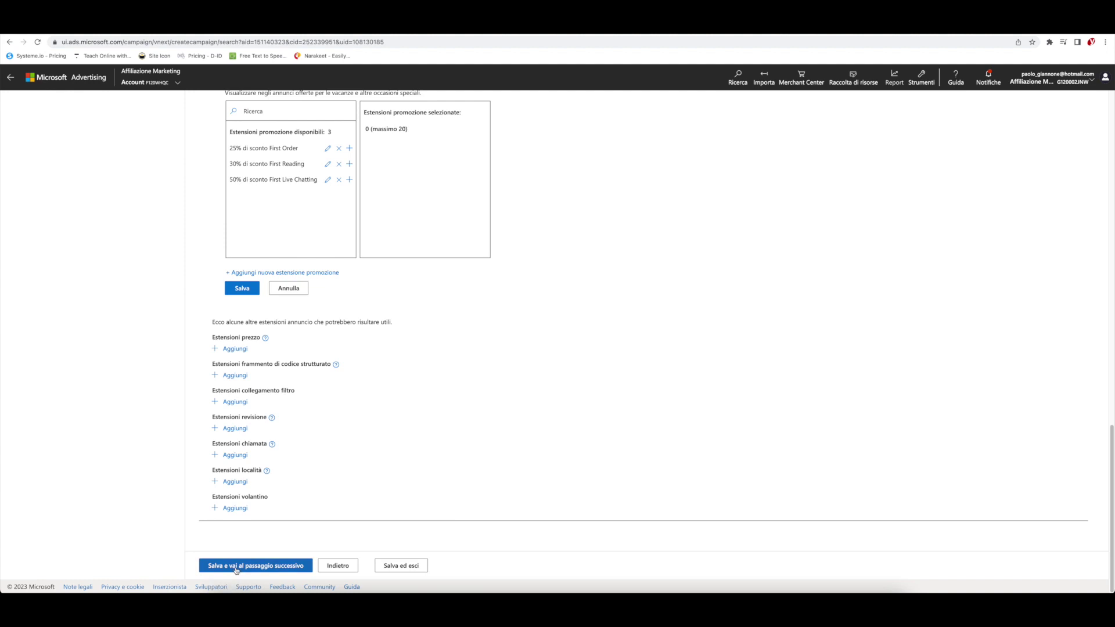
scroll(430, 499, up, 15)
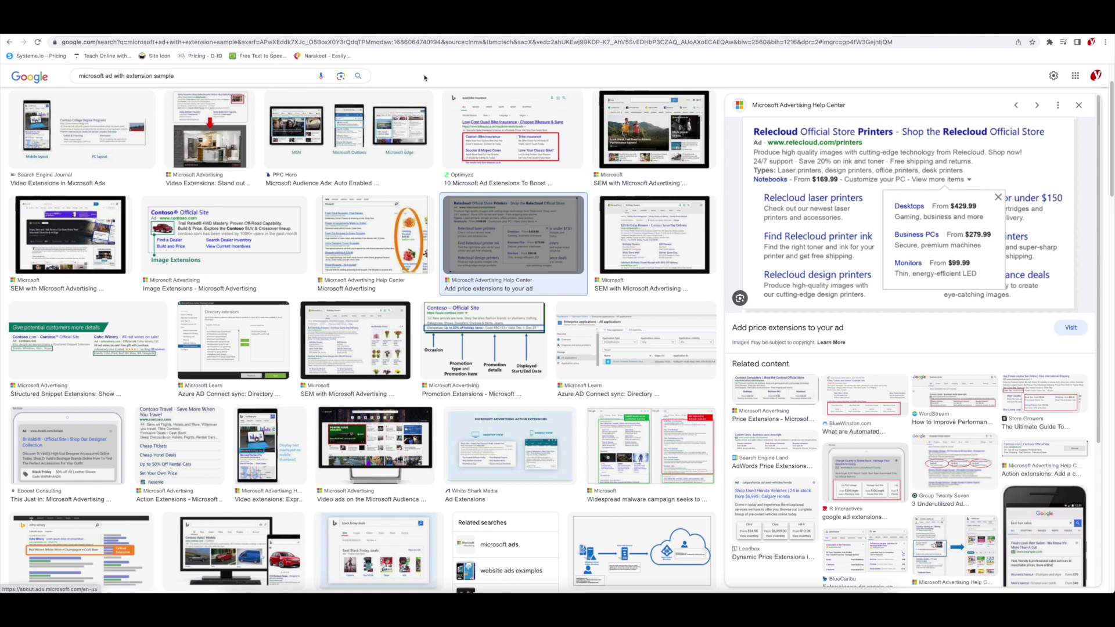
click(294, 36)
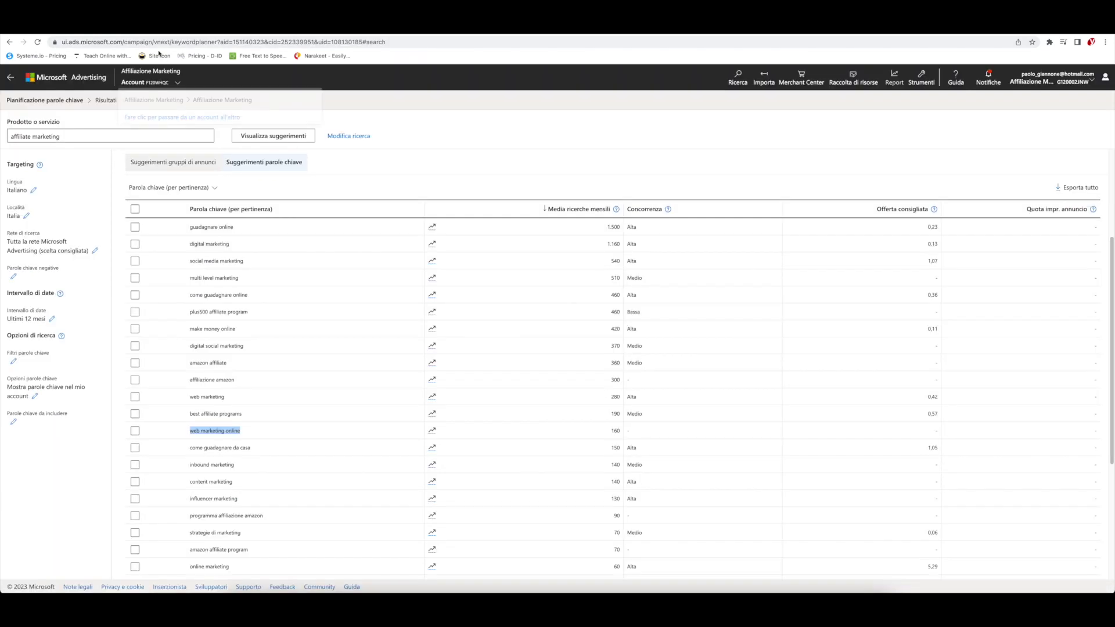
click(293, 36)
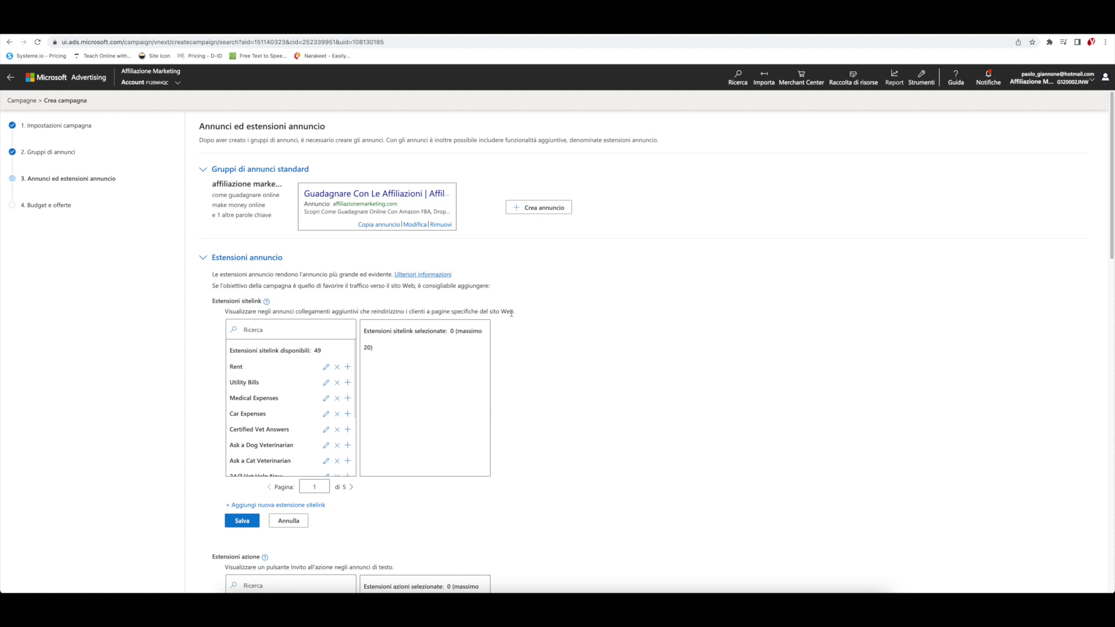
scroll(280, 388, down, 3)
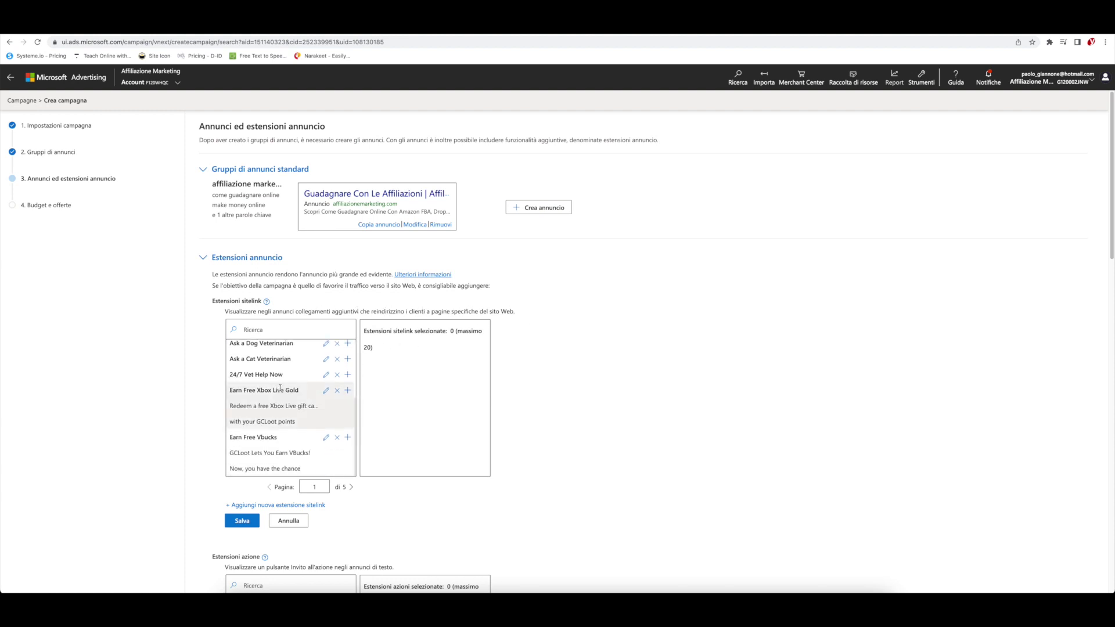
click(267, 302)
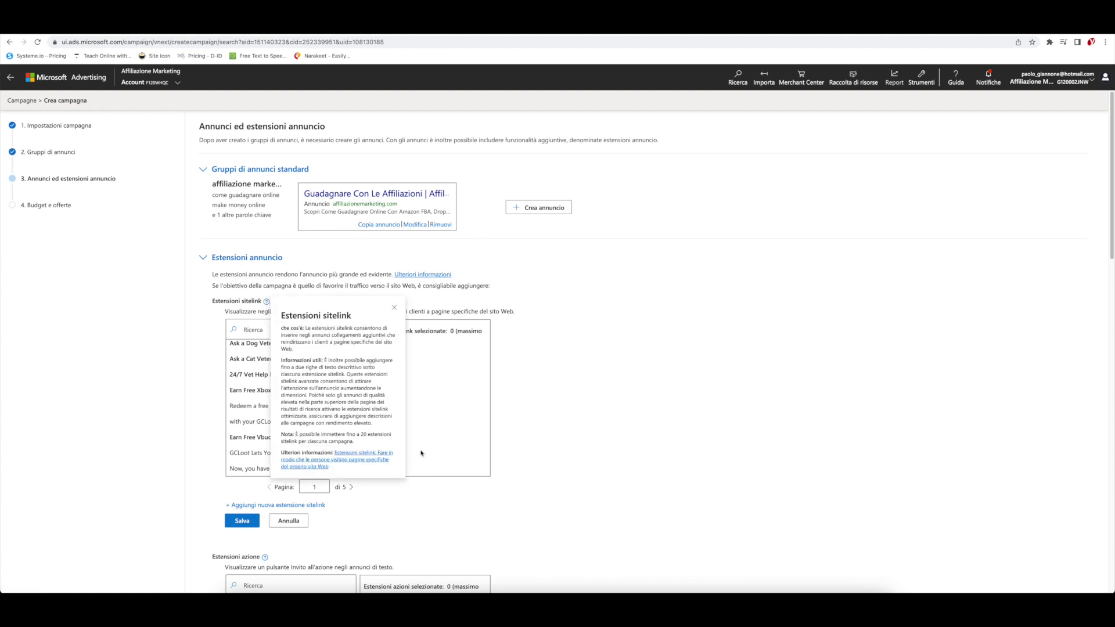
click(357, 459)
scroll(1021, 248, down, 4)
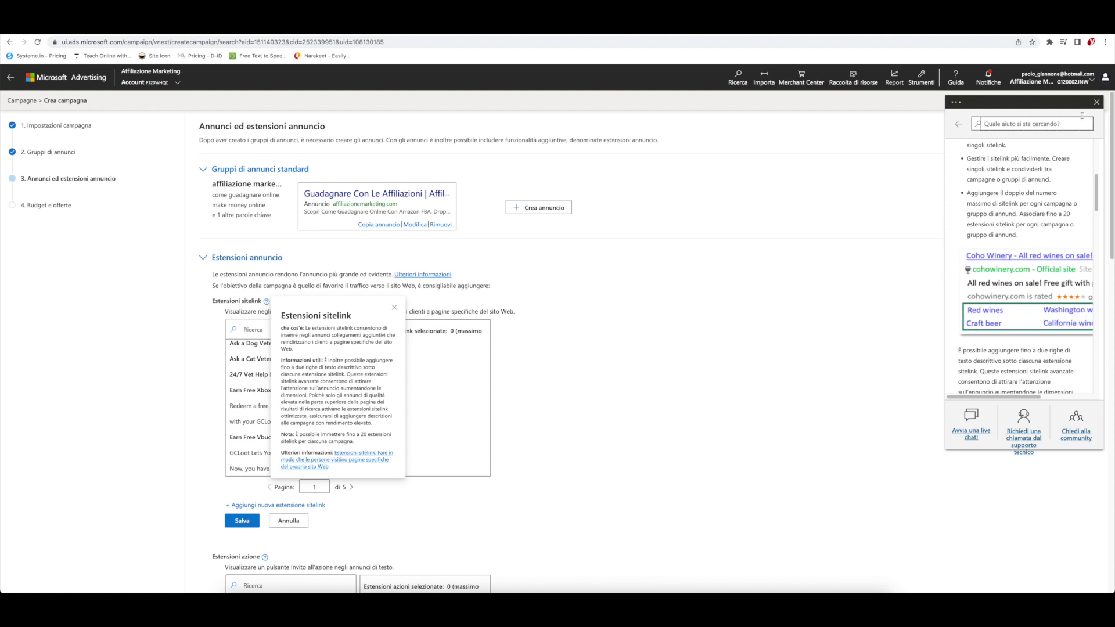
click(1097, 102)
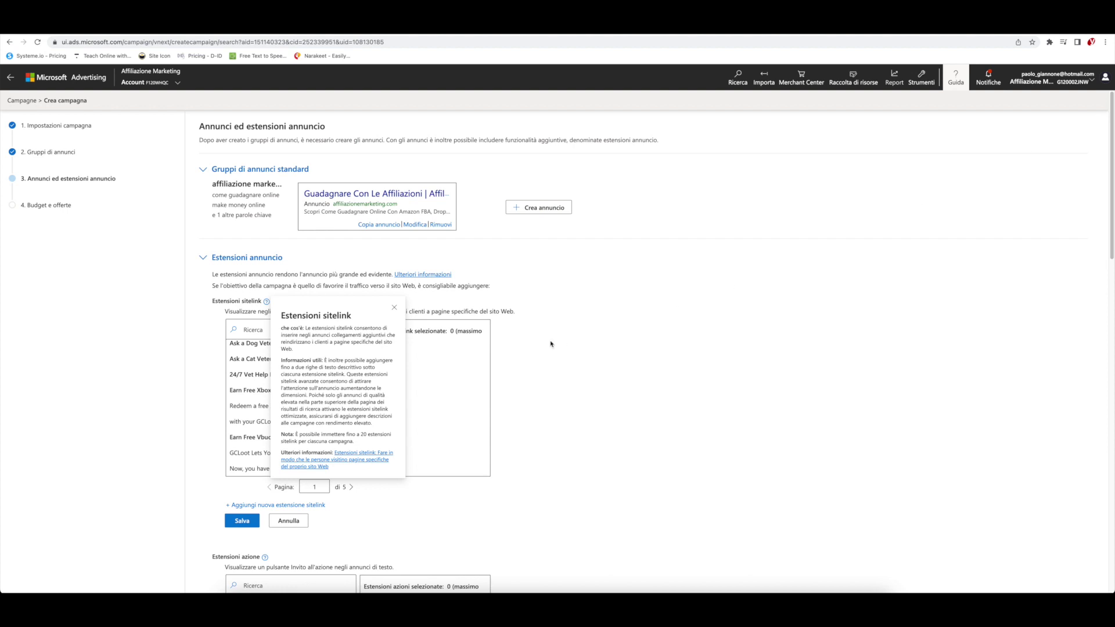
click(395, 308)
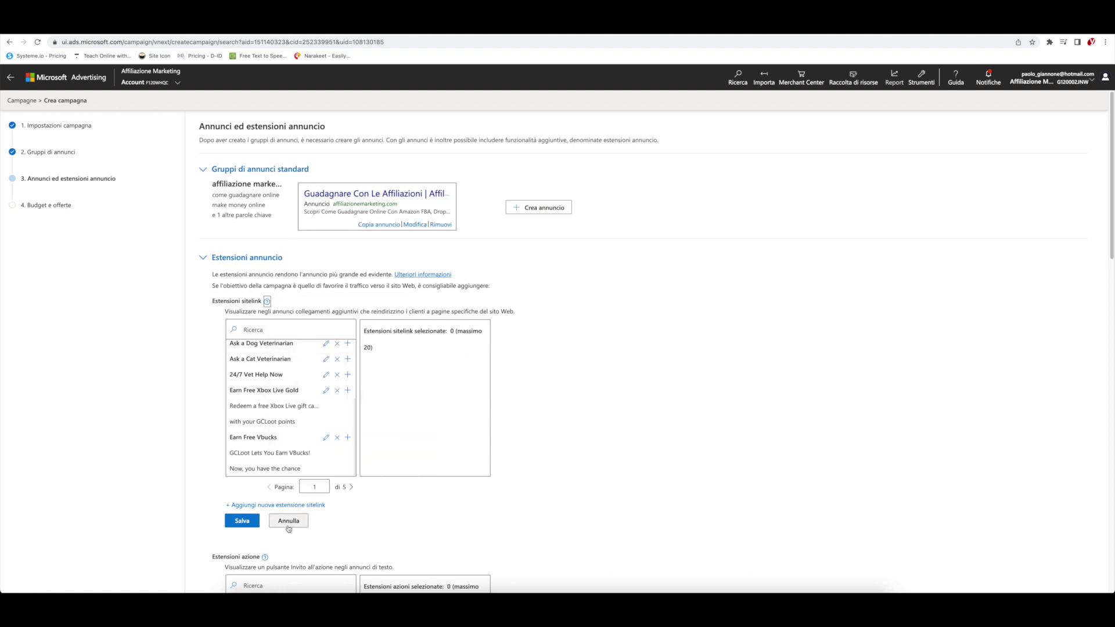
- Create a sitelink extension with link text "Dropshipping" and affiliazionemarketing.com/ as both final and mobile URL
click(284, 506)
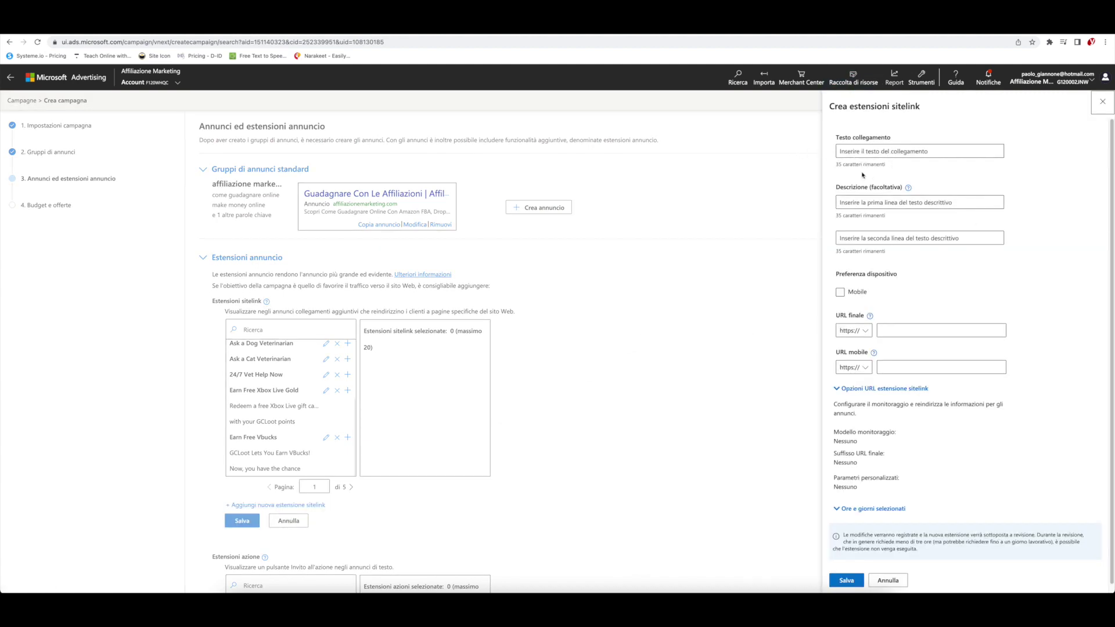
click(905, 153)
text(Dropshipping)
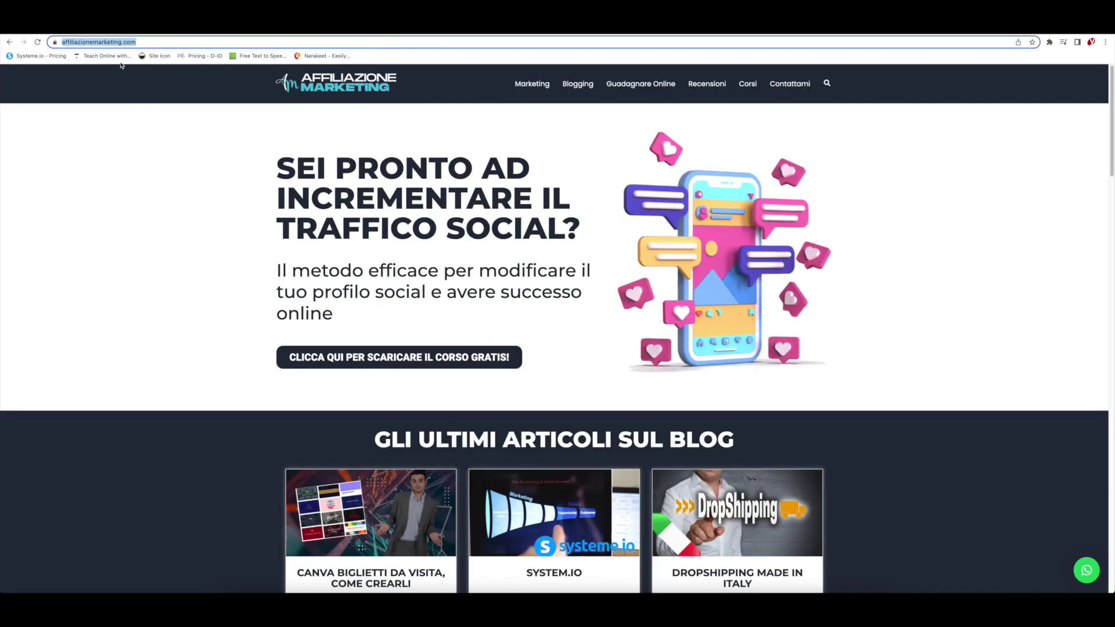
right_click(113, 44)
click(126, 100)
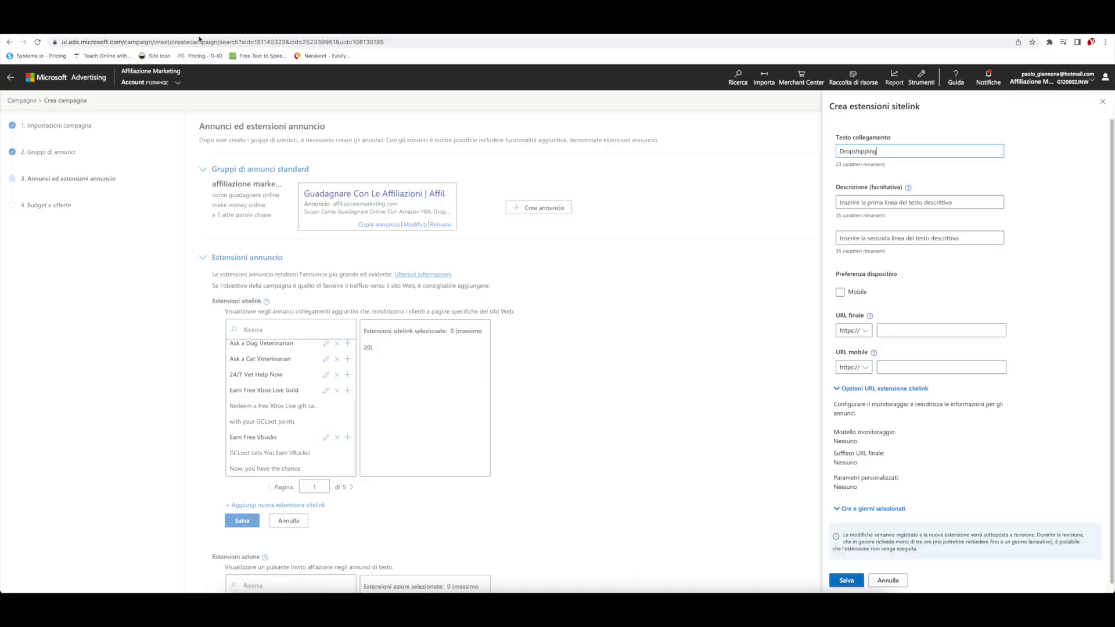
text(affiliazionemarketing.com/)
click(981, 368)
text(affiliazionemarketing.com/)
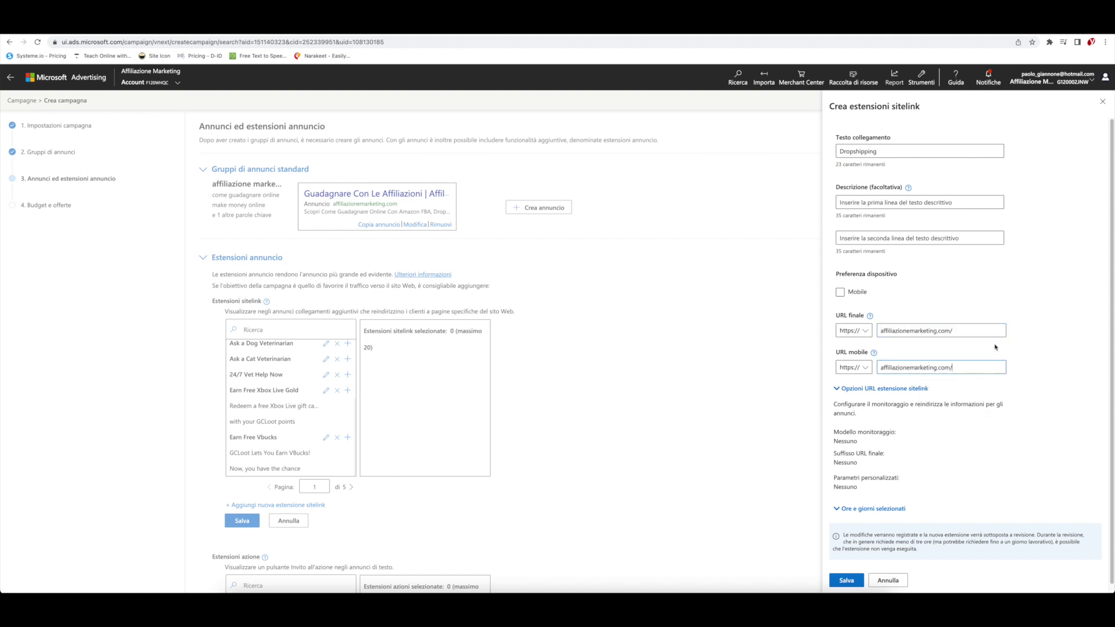
click(845, 581)
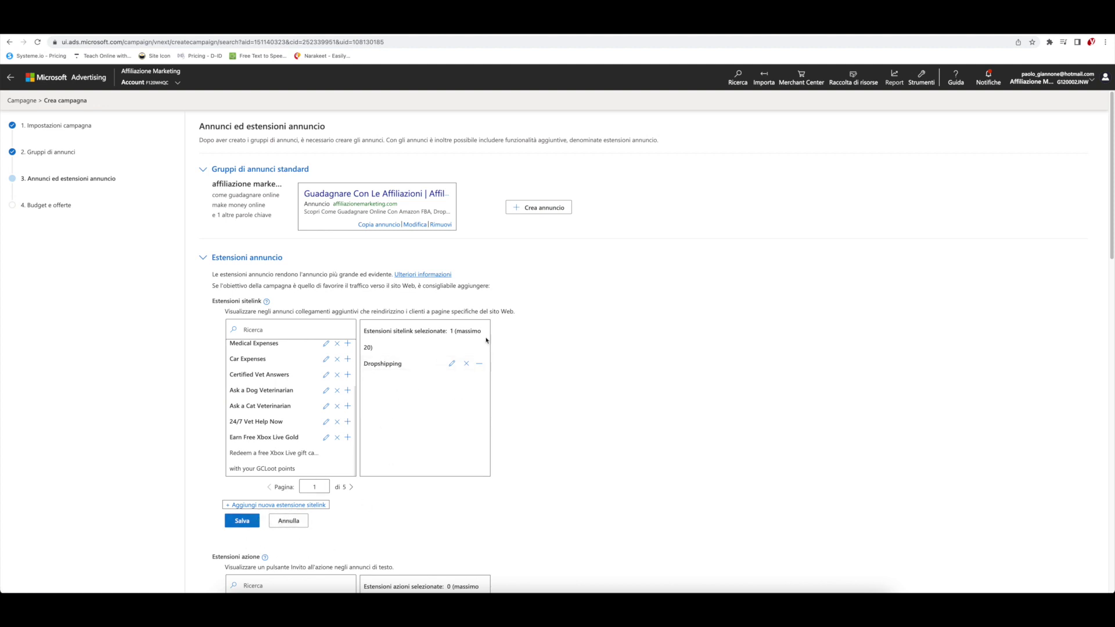
- Create a second sitelink extension with link text "Amazon FBA" and affiliazionemarketing.com/ as both final and mobile URL
click(286, 505)
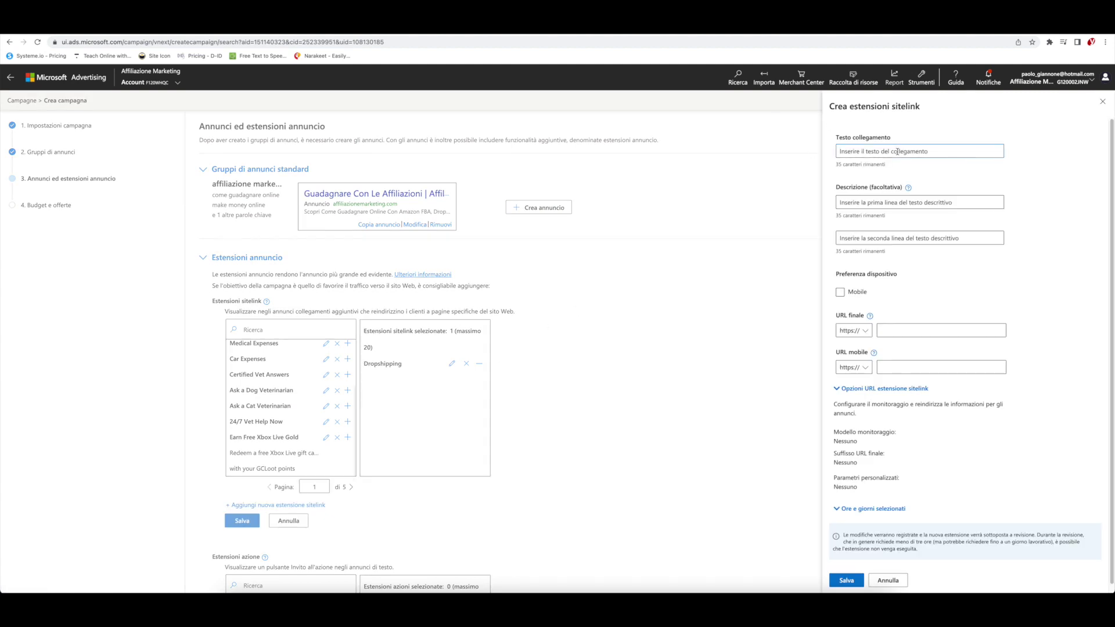
text(Amazon FBA)
text(affiliazionemarketing.com/)
click(918, 367)
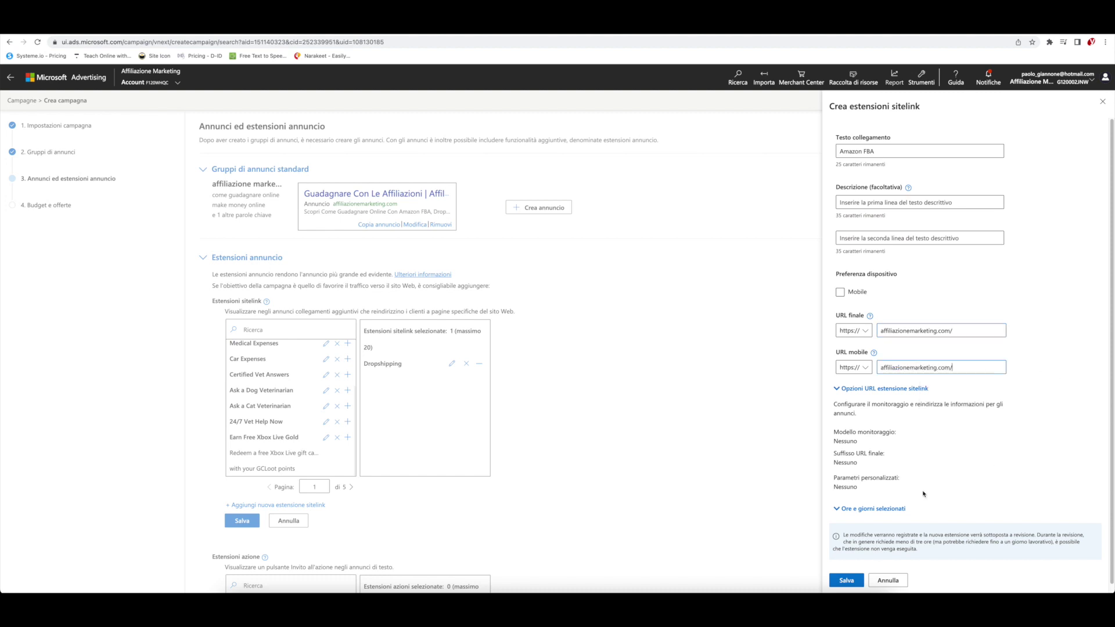
click(846, 580)
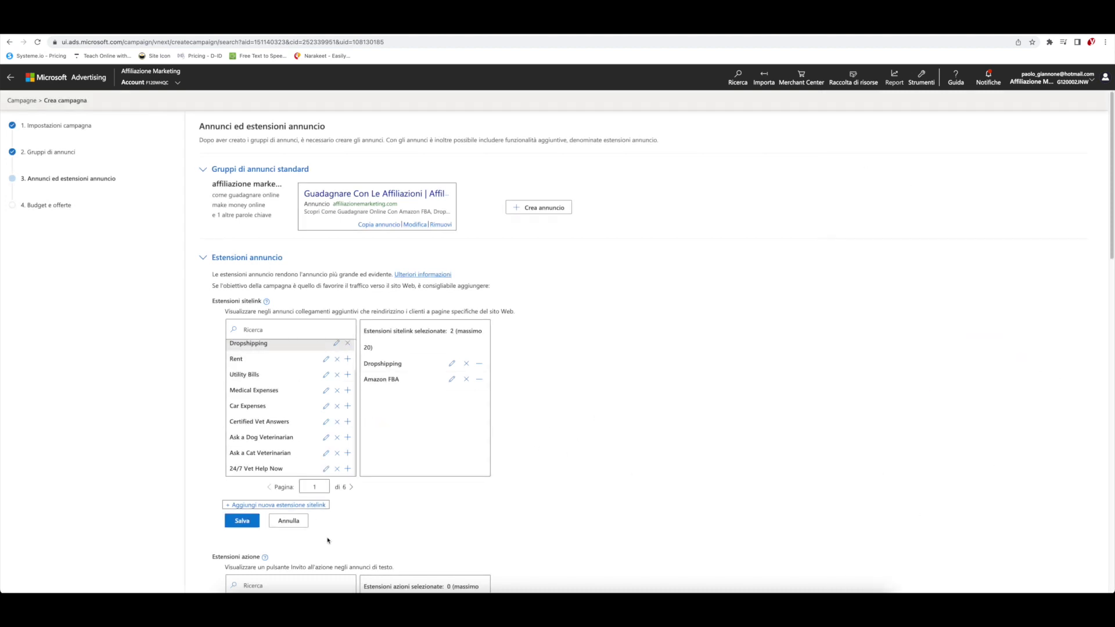
- Create a third sitelink extension with link text "Wordpress" and affiliazionemarketing.com/ as both final and mobile URL
click(277, 505)
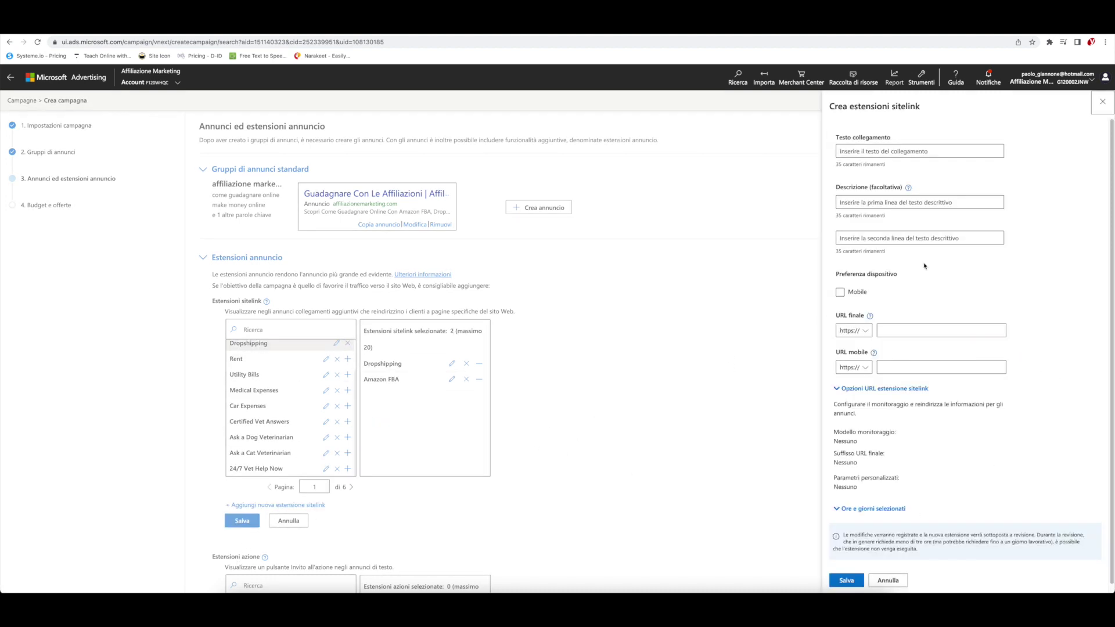
click(882, 152)
text(Wordpress)
click(907, 332)
text(affiliazionemarketing.com/)
click(941, 367)
text(affiliazionemarketing.com/)
click(845, 581)
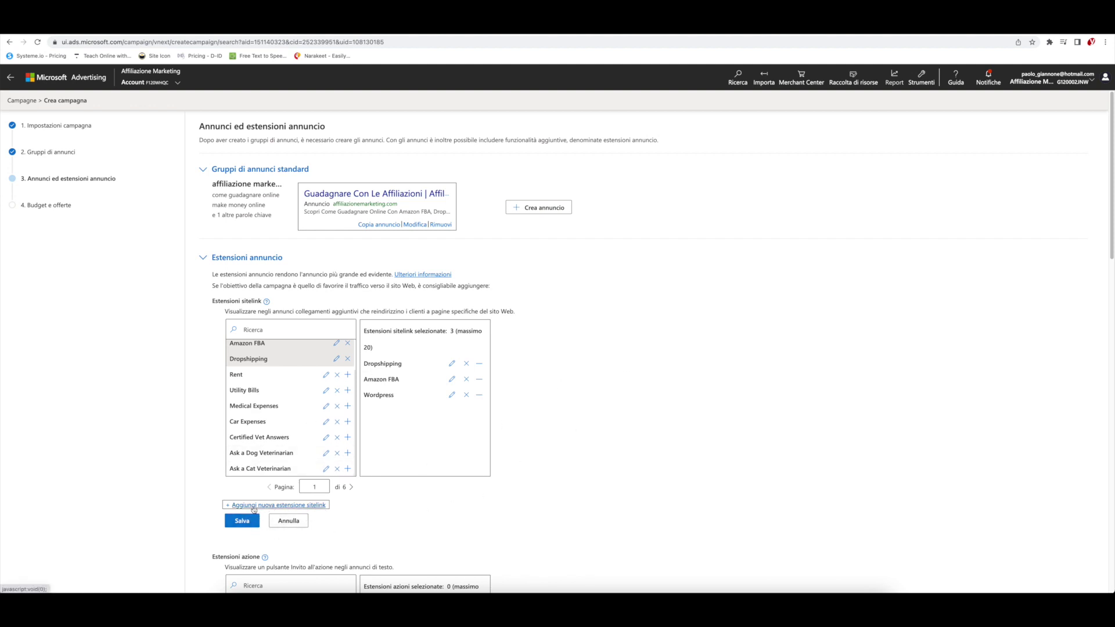
- Create a fourth sitelink extension "Affiliate Marketing" with affiliazionemarketing.com/ as final and mobile URL, and save the sitelink selection
click(248, 506)
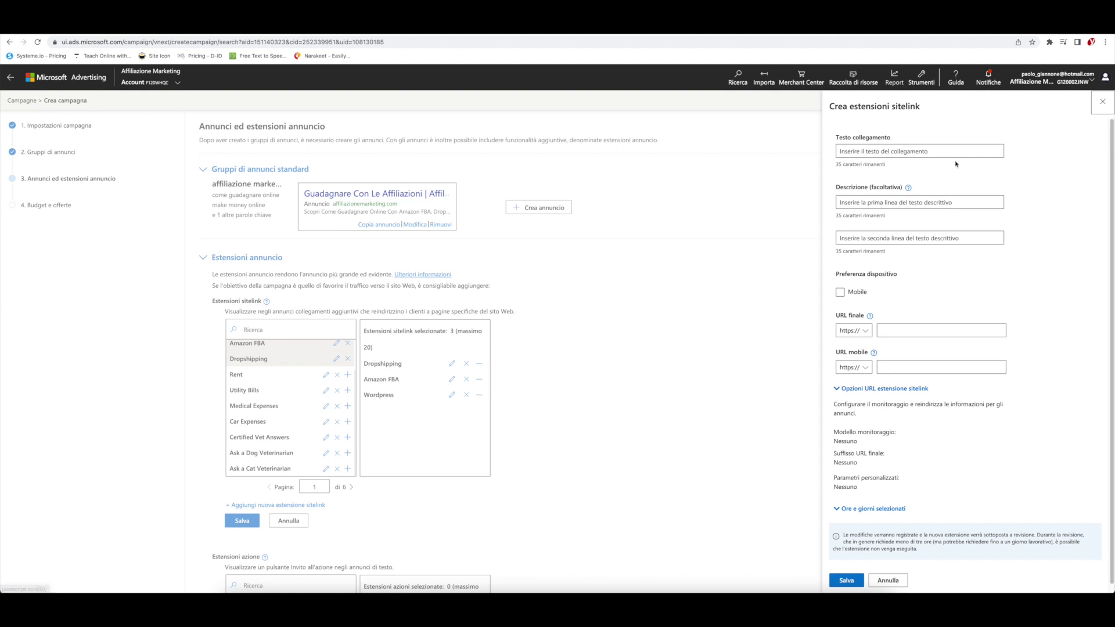
text(Affiliate Marketing)
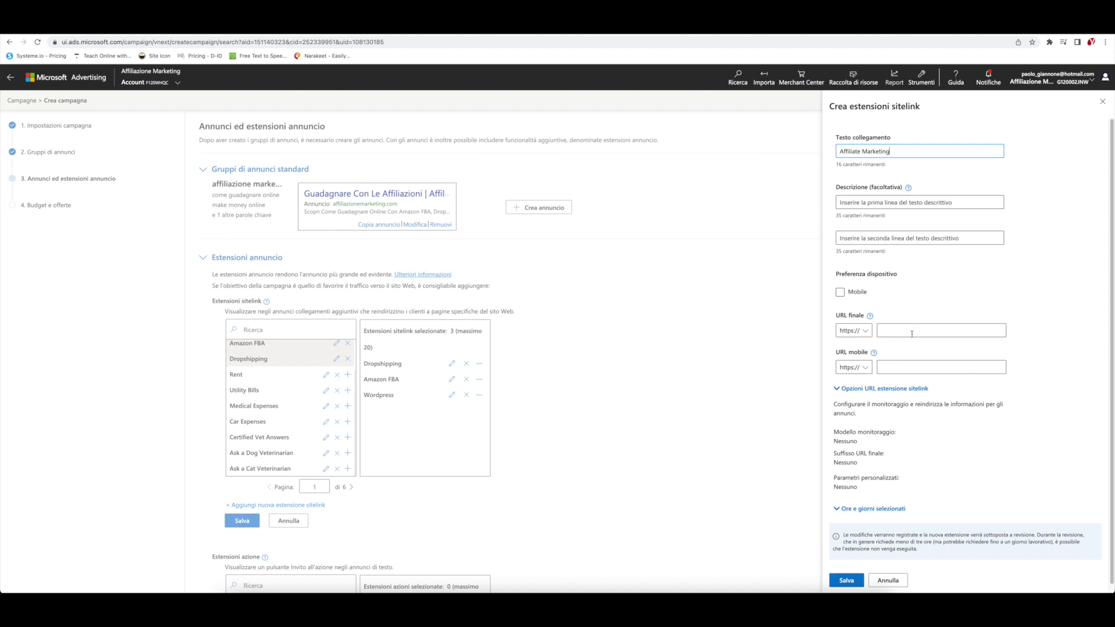
text(affiliazionemarketing.com/)
click(915, 367)
text(affiliazionemarketing.com/)
click(847, 580)
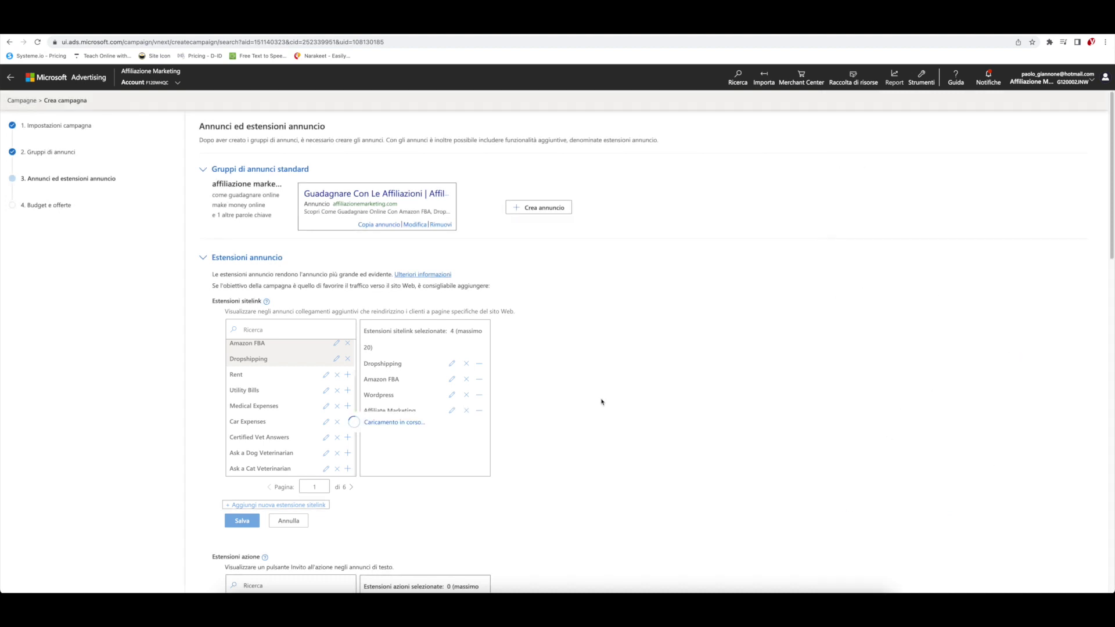
scroll(377, 435, down, 1)
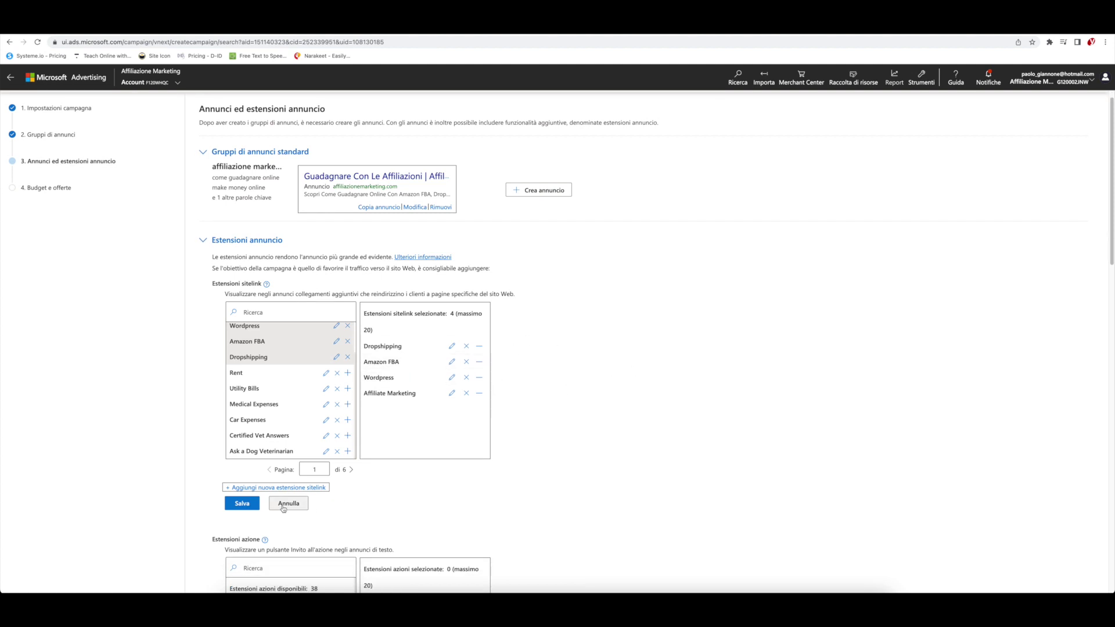
click(242, 504)
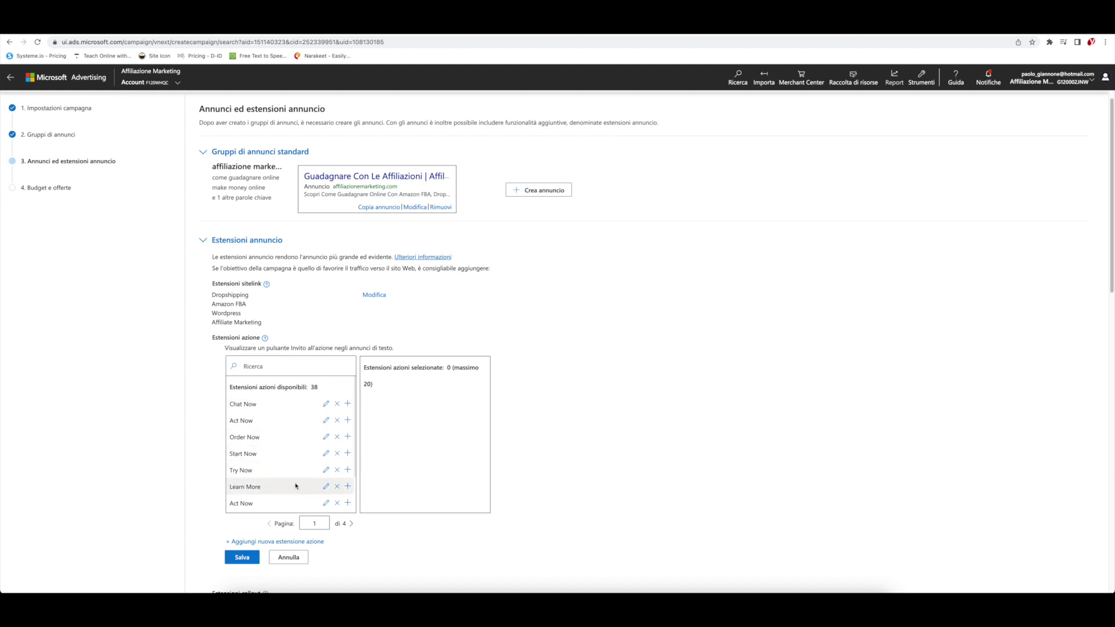
- Start a new action extension and set its language to Italiano
scroll(249, 497, down, 1)
scroll(249, 494, down, 3)
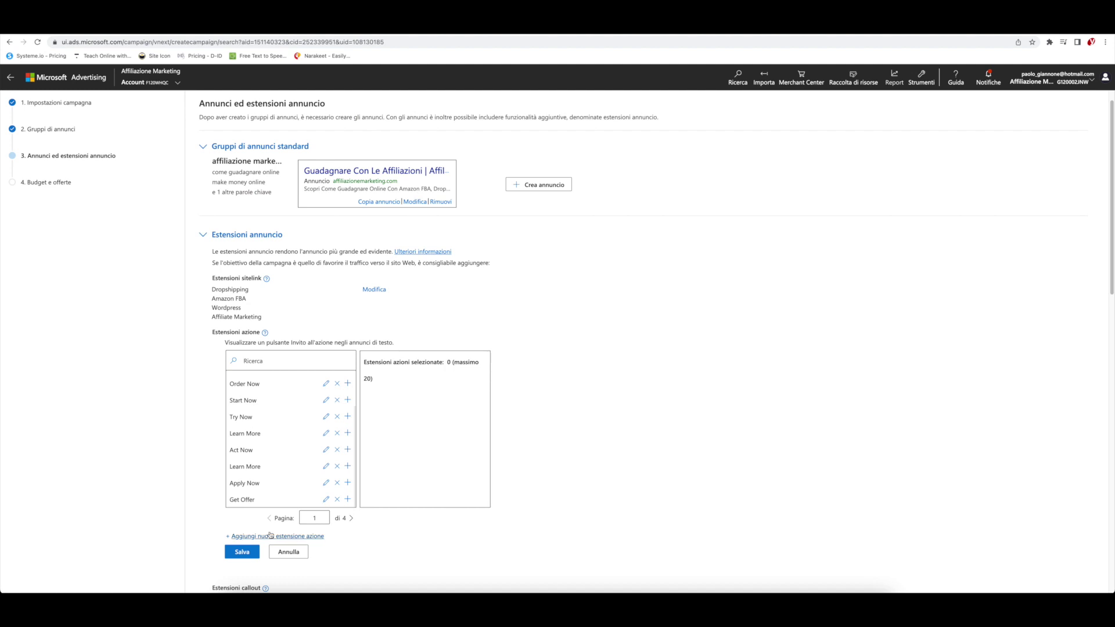
click(275, 537)
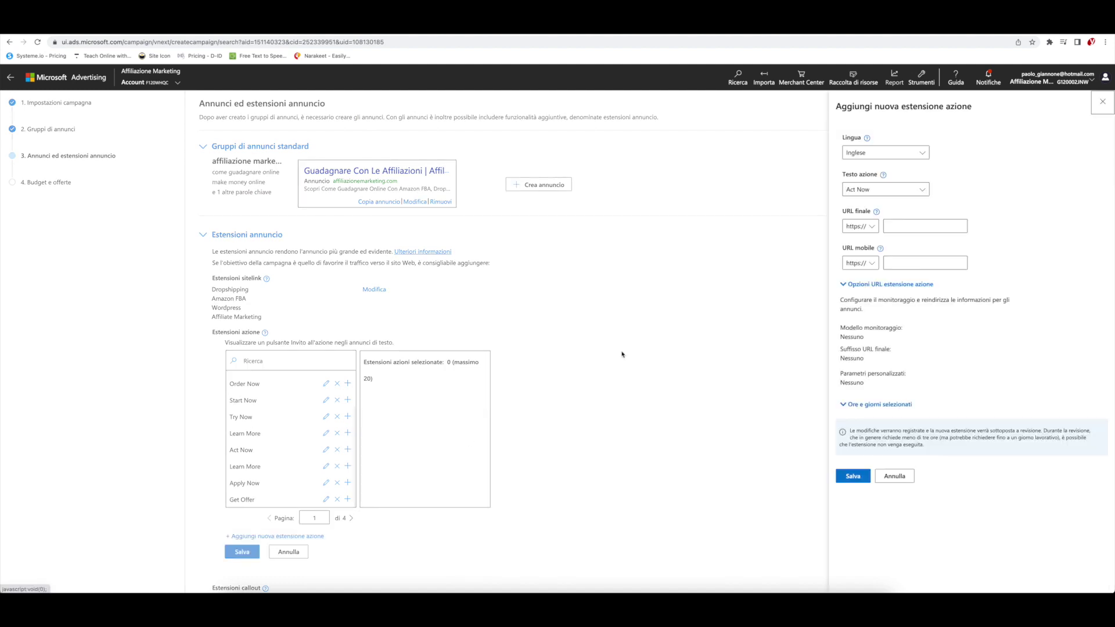
click(911, 155)
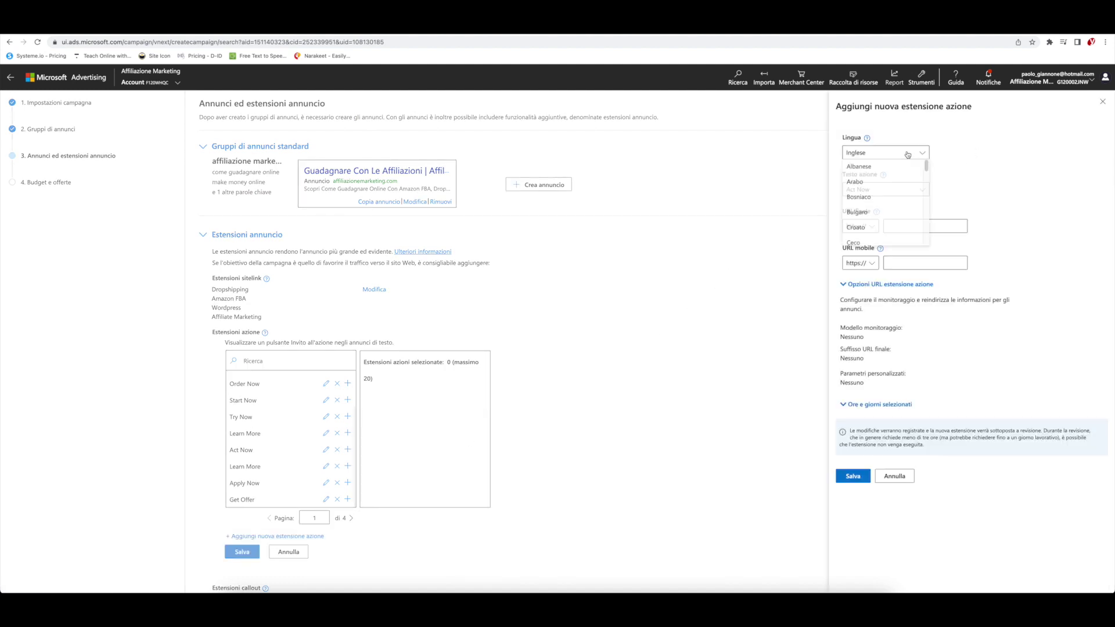
scroll(904, 205, down, 3)
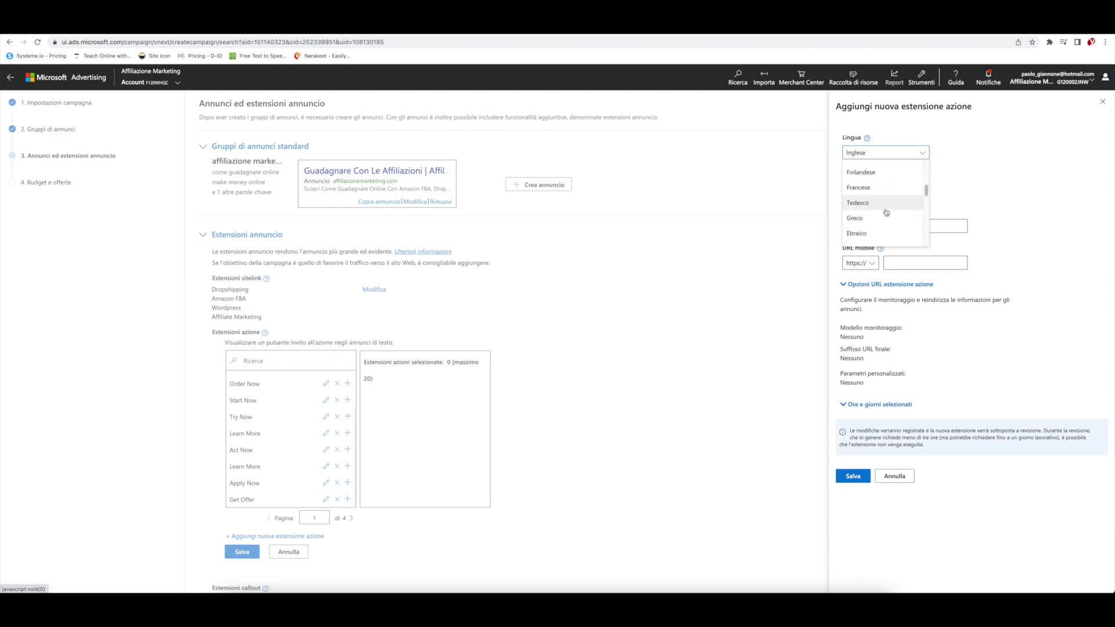
scroll(860, 221, up, 5)
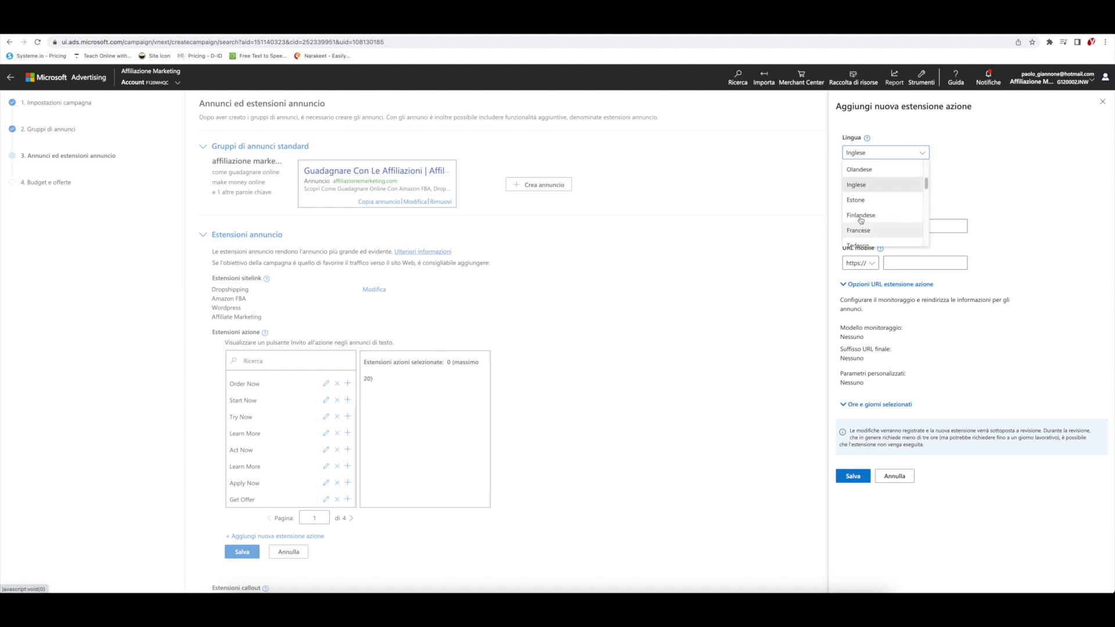
scroll(861, 220, down, 10)
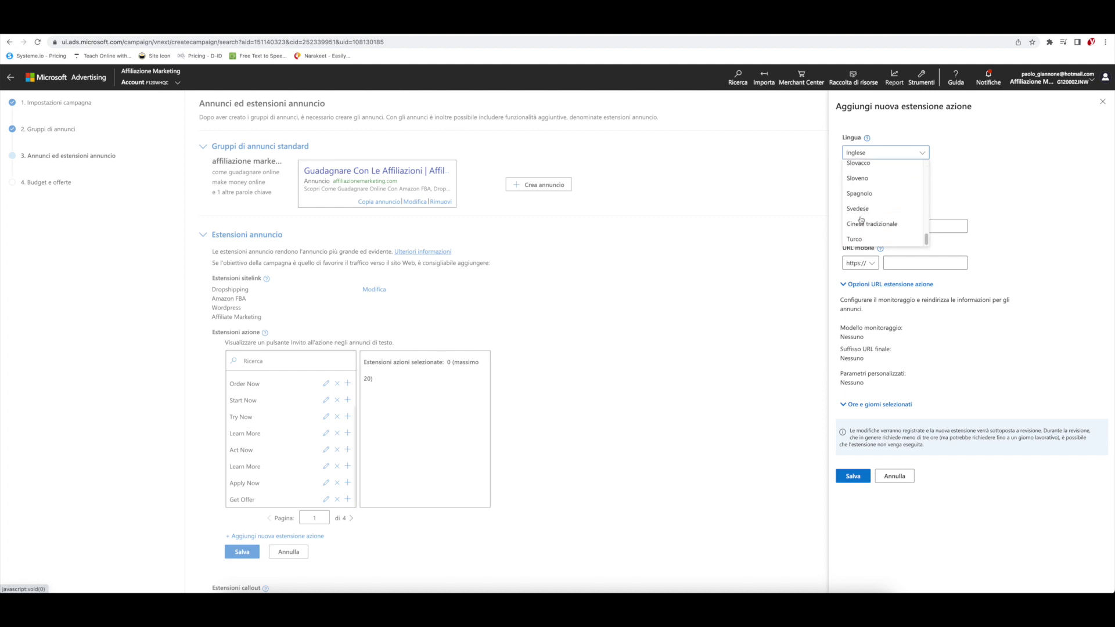
drag(927, 242, 927, 205)
click(860, 210)
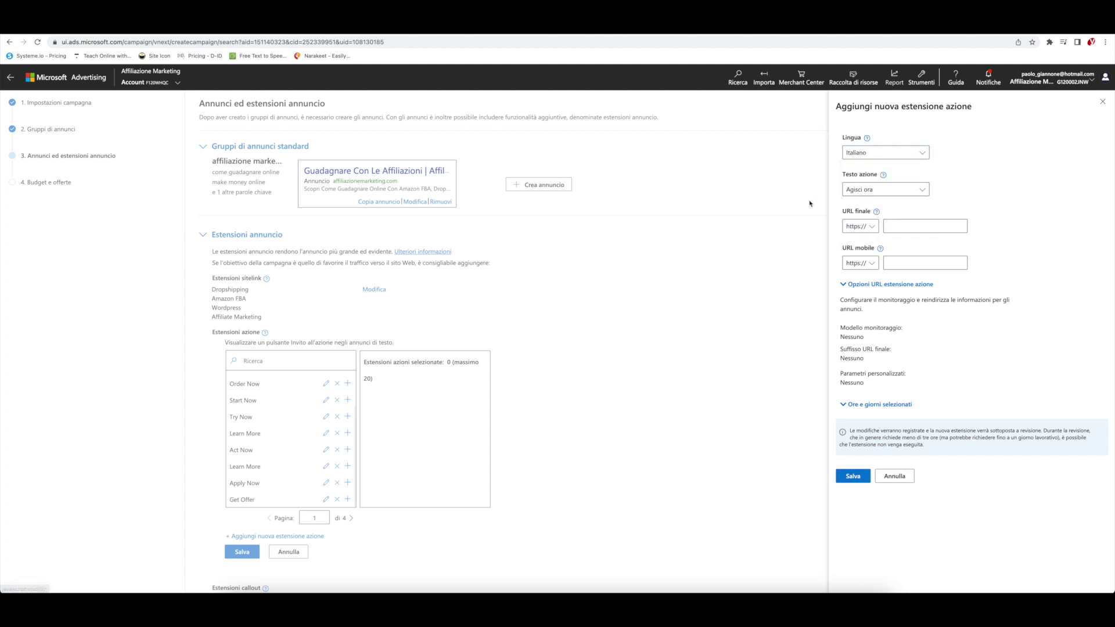
- Set the action text to "Accedi" with affiliazionemarketing.com/ as final and mobile URL, and save the action extension
click(882, 190)
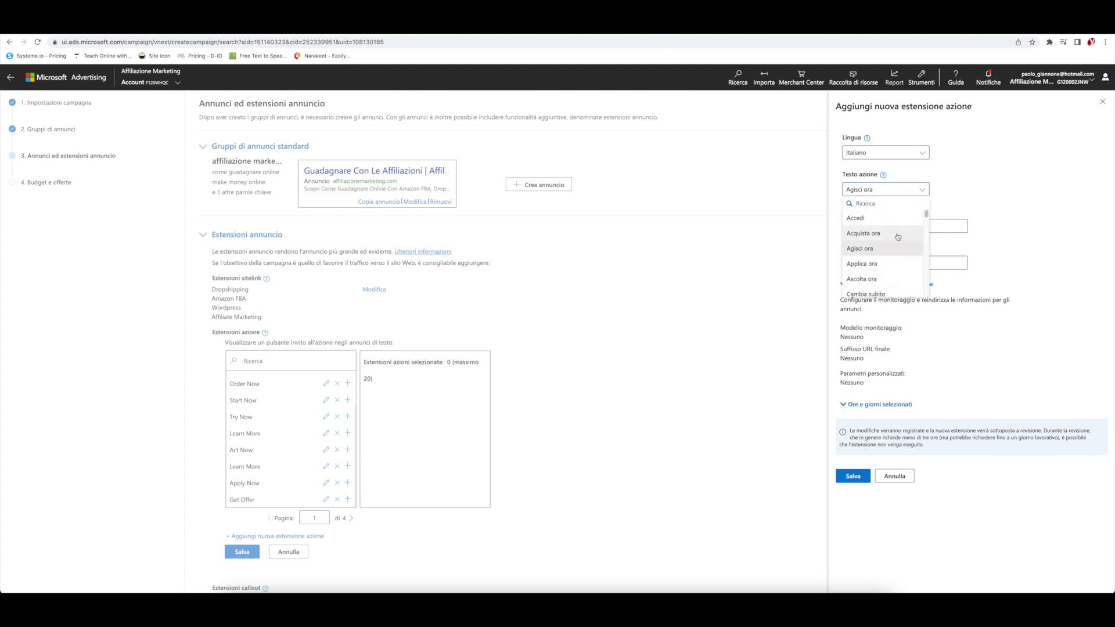
click(864, 218)
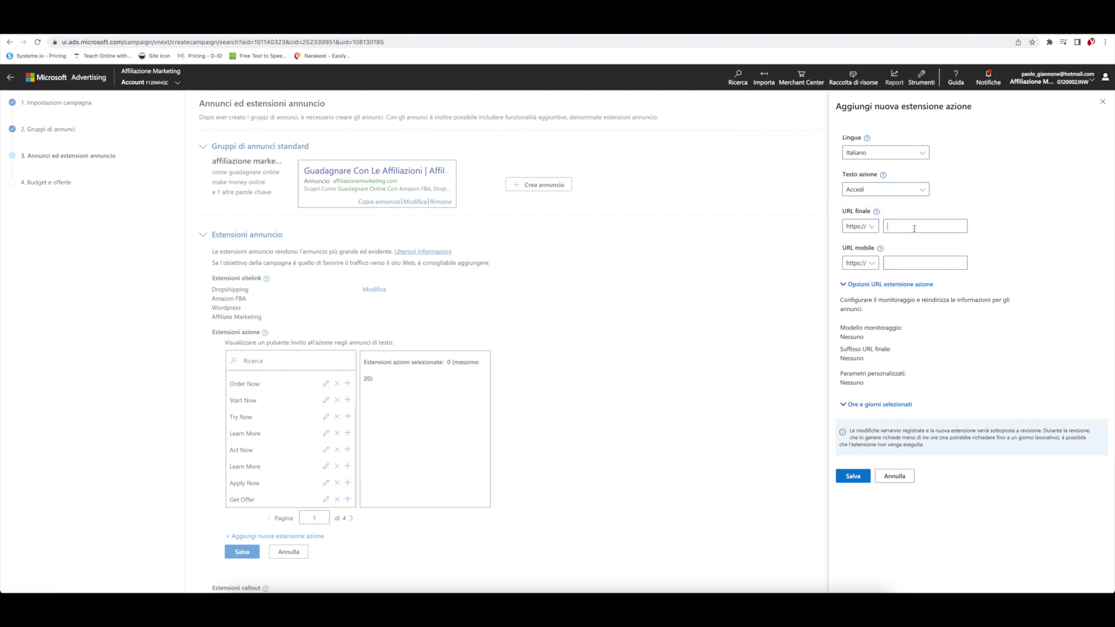
text(affiliazionemarketing.com/)
click(918, 265)
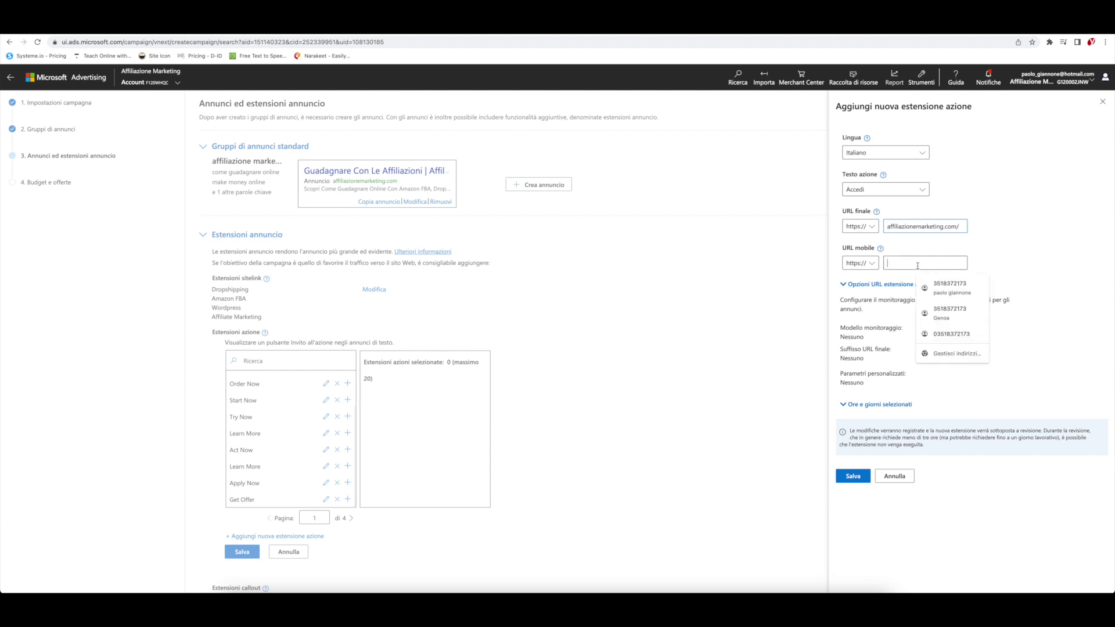
text(affiliazionemarketing.com/)
click(853, 476)
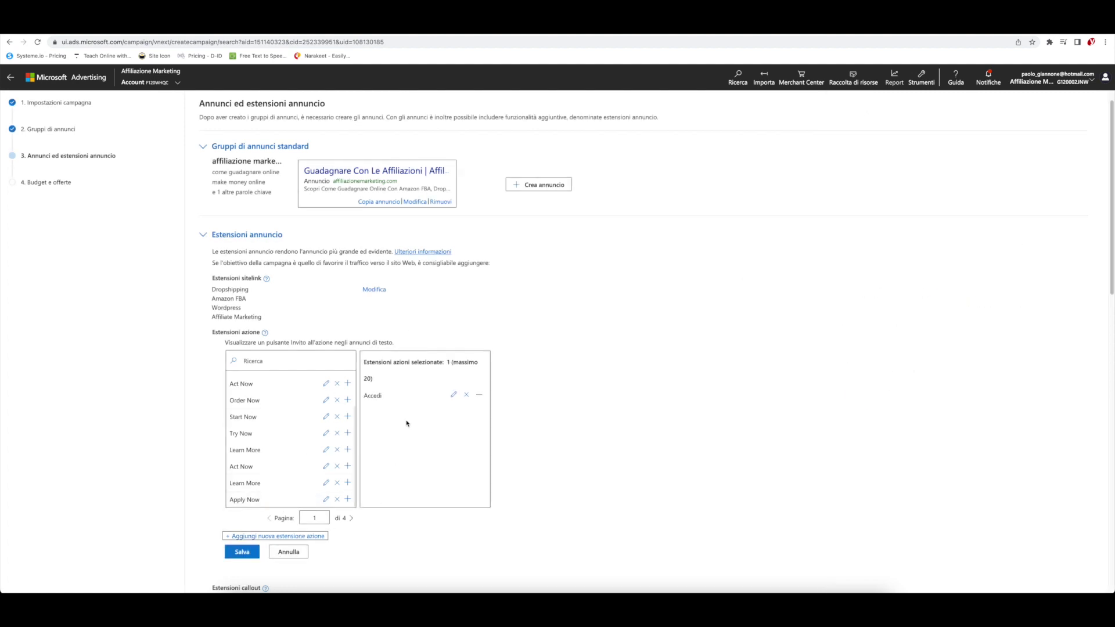
- Create an Italian action extension "Agisci ora" with affiliazionemarketing.com/ as final and mobile URL, and save the action extension selection
click(260, 536)
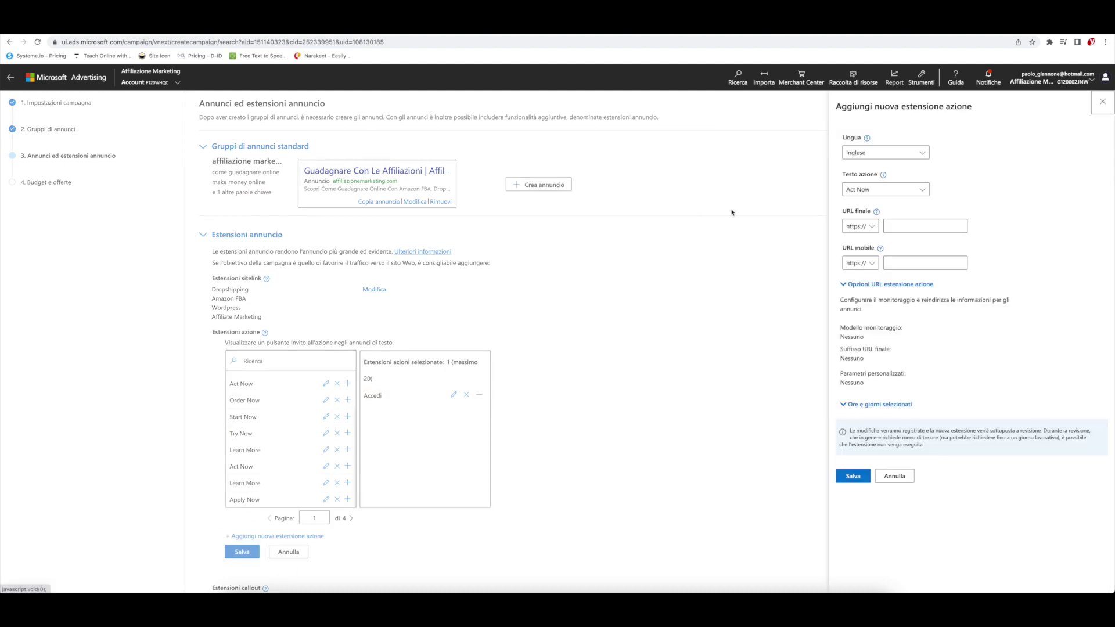
click(886, 156)
scroll(882, 210, down, 5)
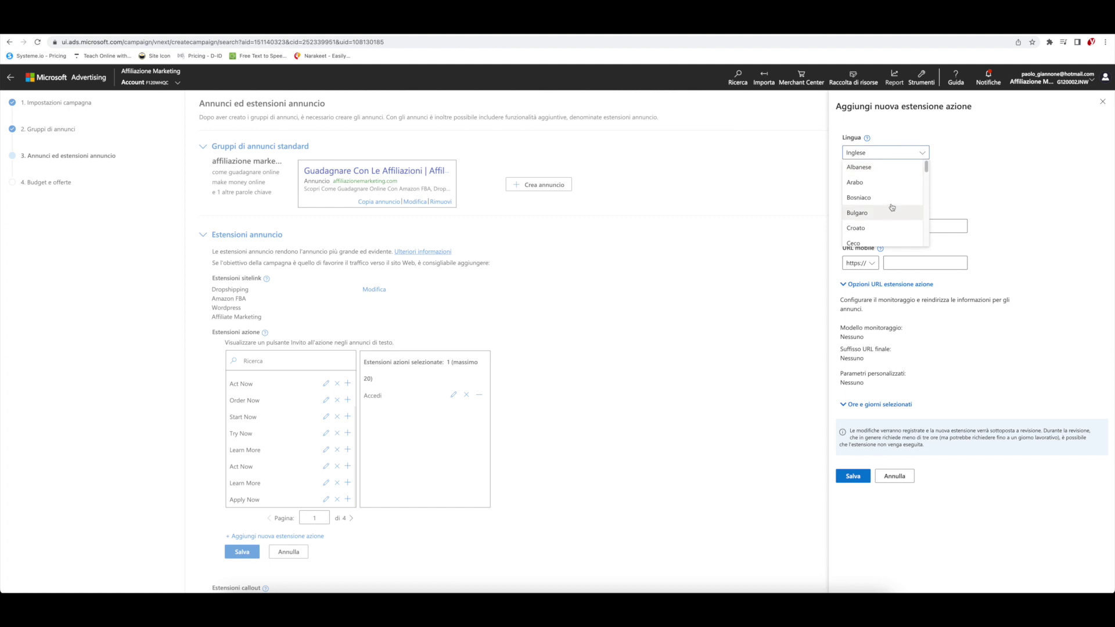
click(881, 215)
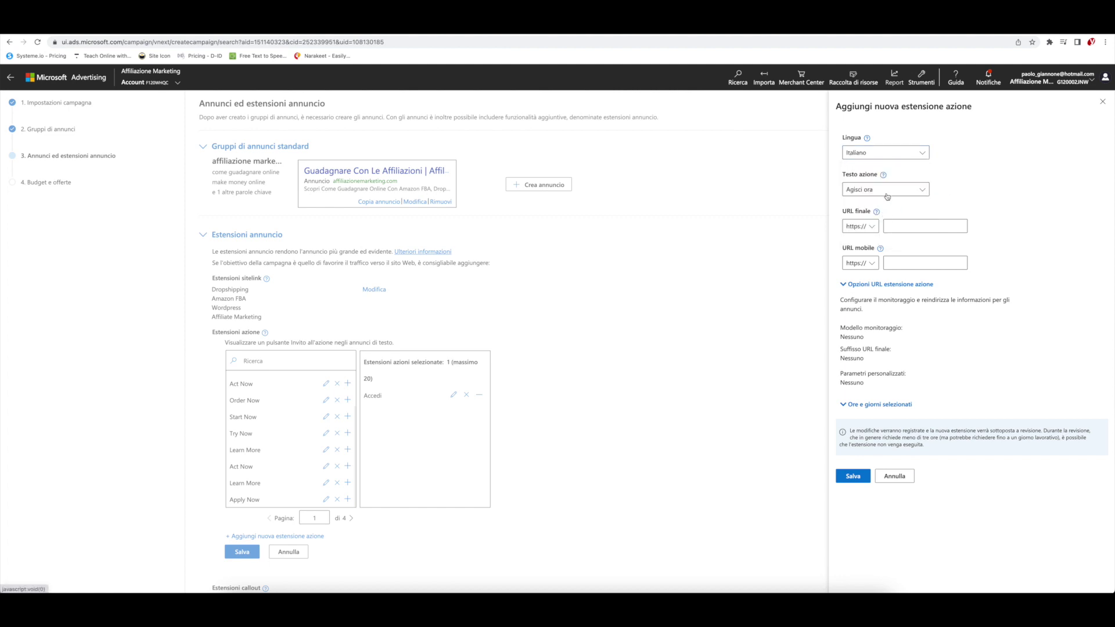
click(888, 191)
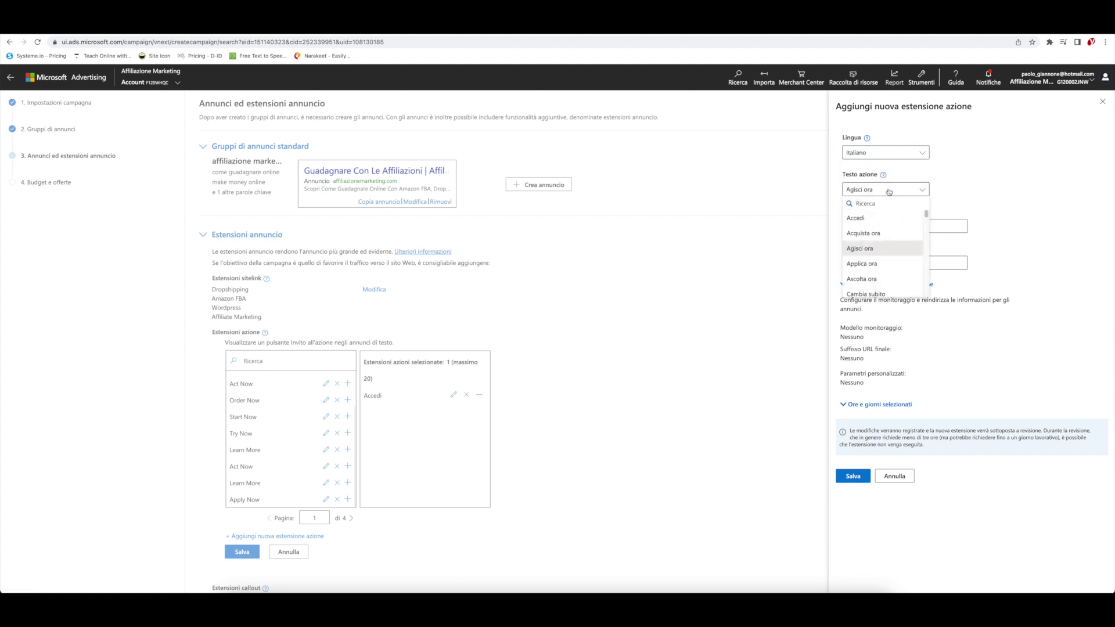
click(869, 248)
text(affiliazionemarketing.com/)
click(903, 263)
text(affiliazionemarketing.com/)
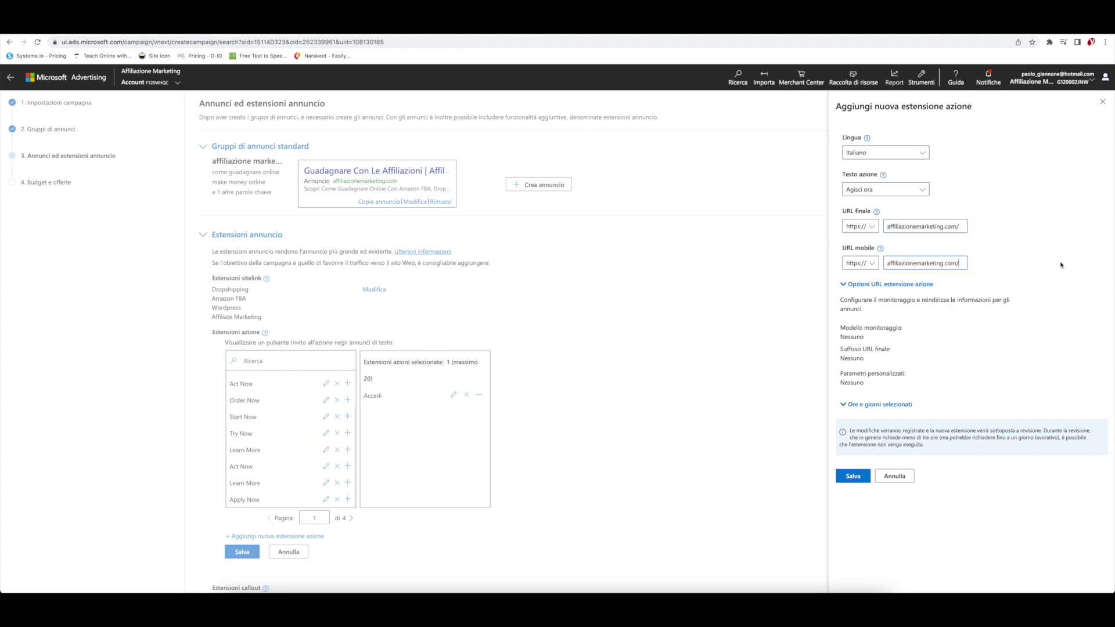
click(859, 478)
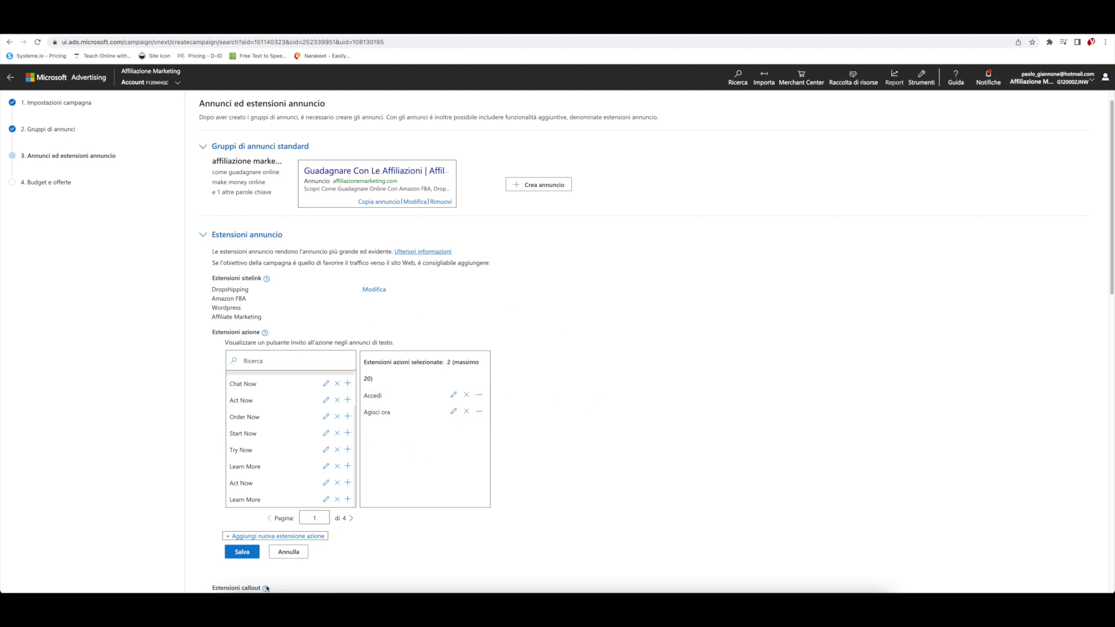
click(242, 552)
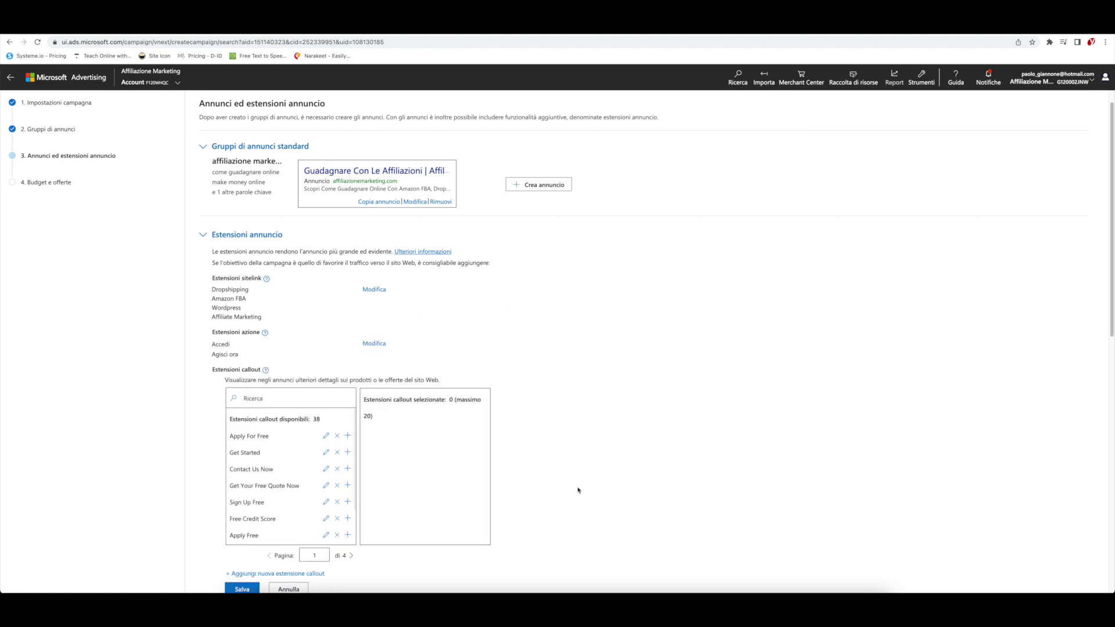
- Create a callout extension with the text "Contattaci Oggi", leaving its schedule options at their defaults, and save the callout selection
scroll(365, 402, down, 3)
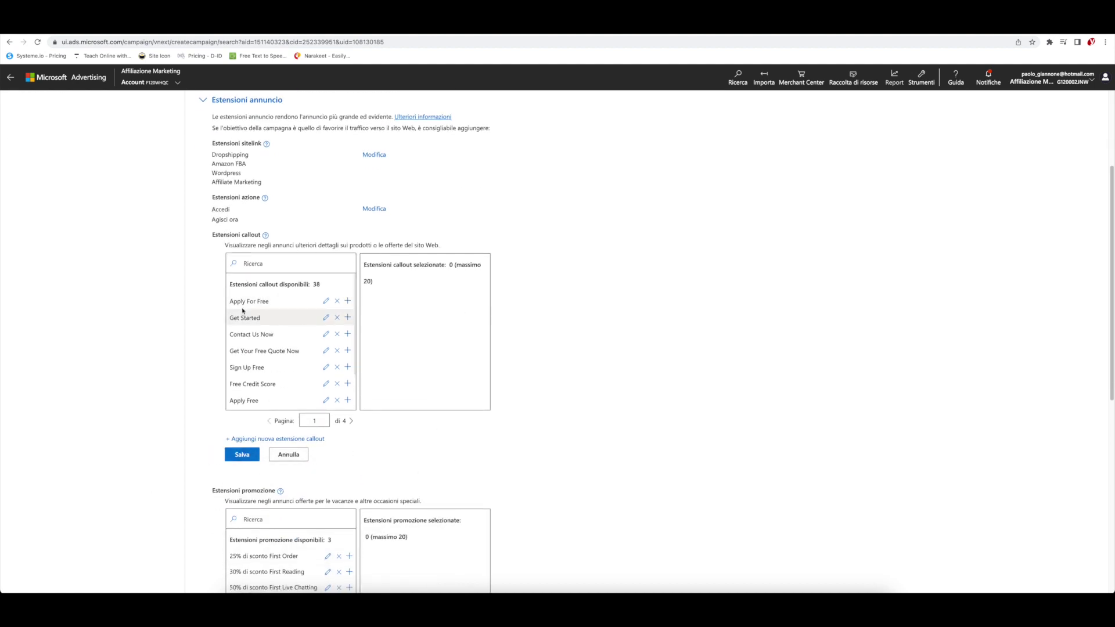
scroll(238, 360, down, 1)
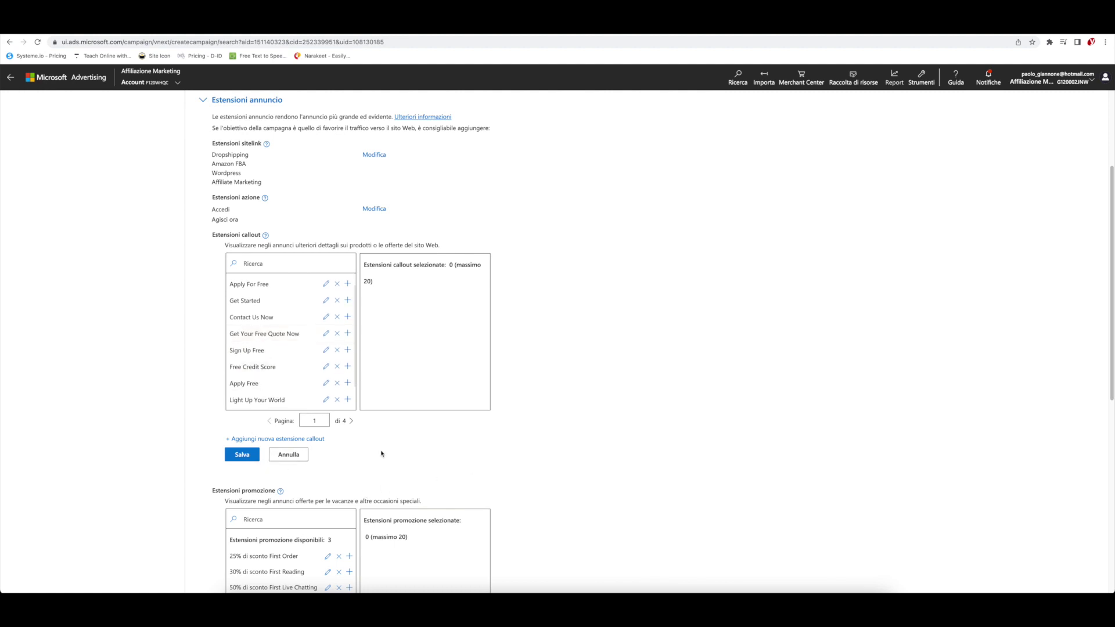
click(259, 439)
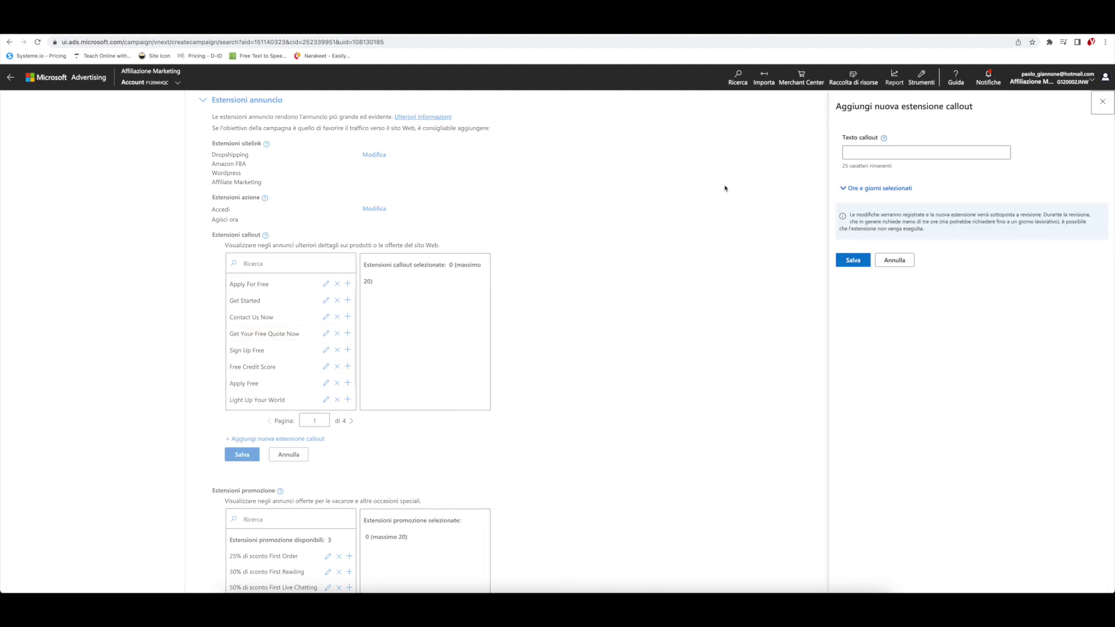
click(877, 154)
text(Contattaci Adesso)
double_click(887, 154)
text(Oggi)
click(843, 189)
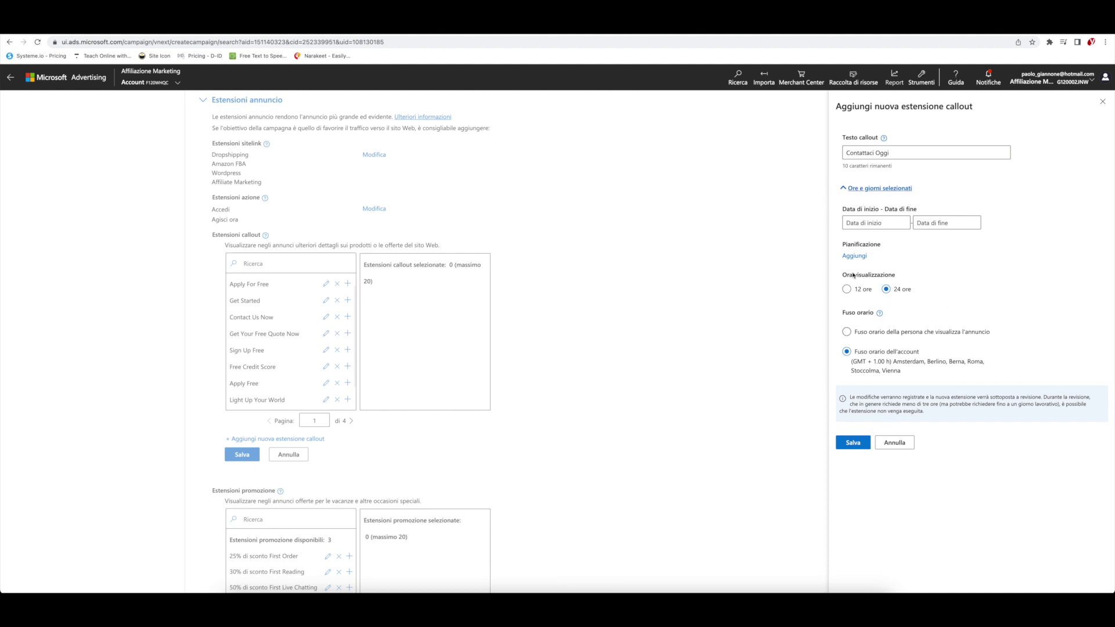
click(846, 189)
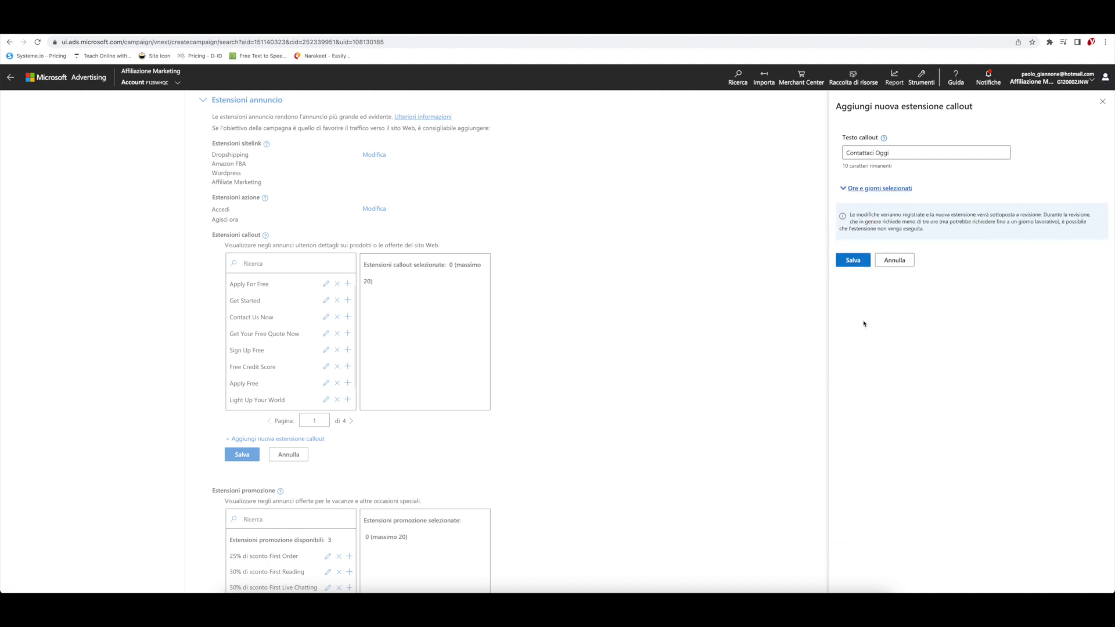
click(852, 260)
click(241, 459)
- Review the available price extensions without adding any to the campaign
scroll(522, 349, down, 3)
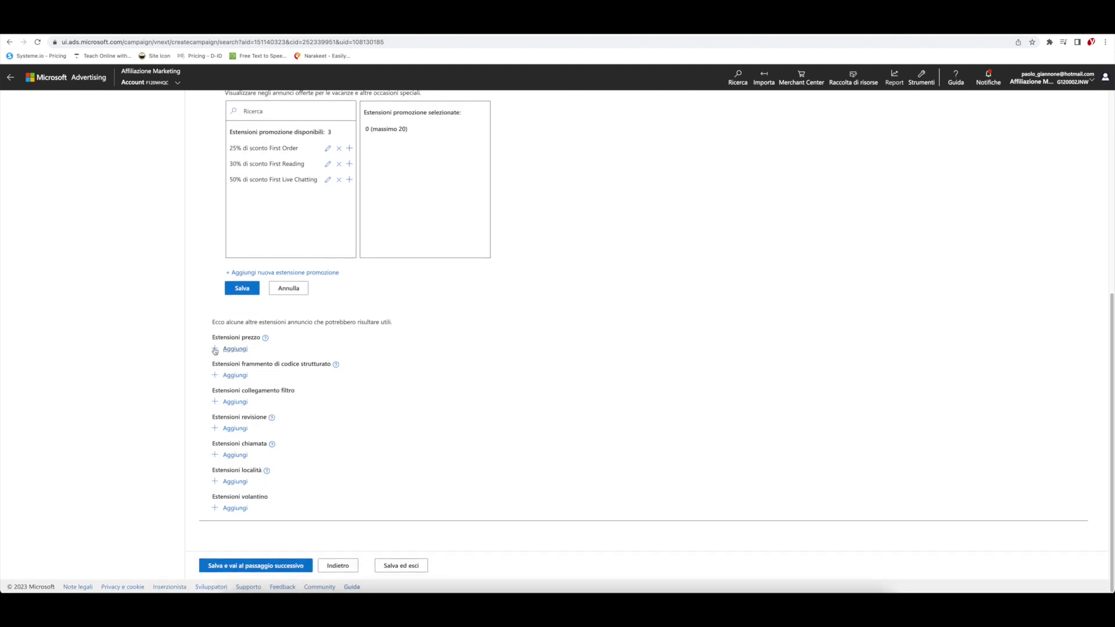
click(217, 349)
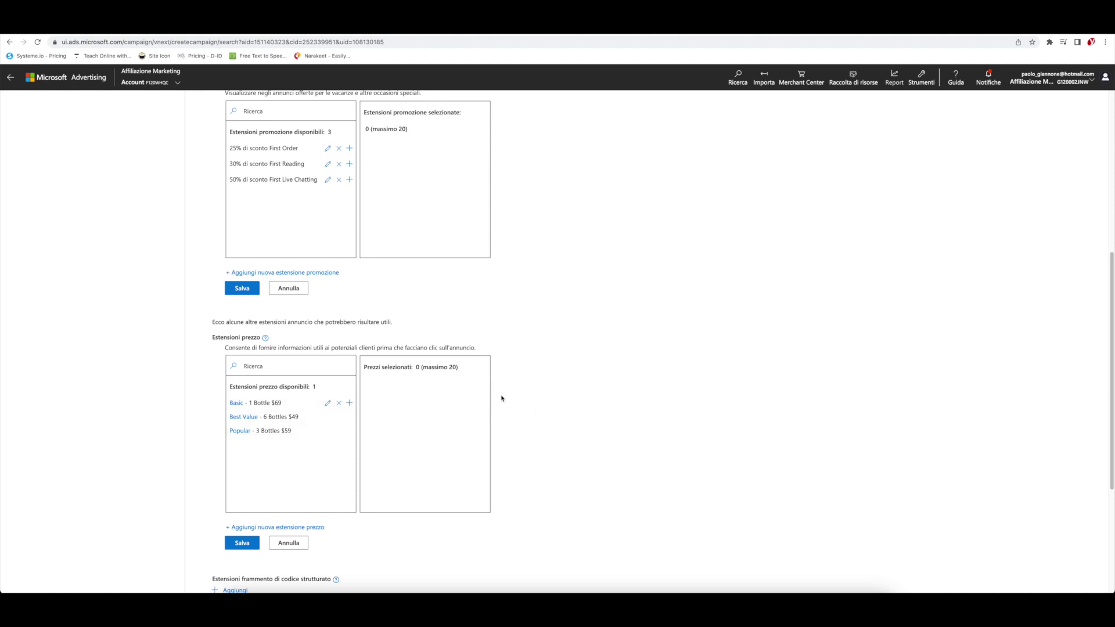
click(289, 543)
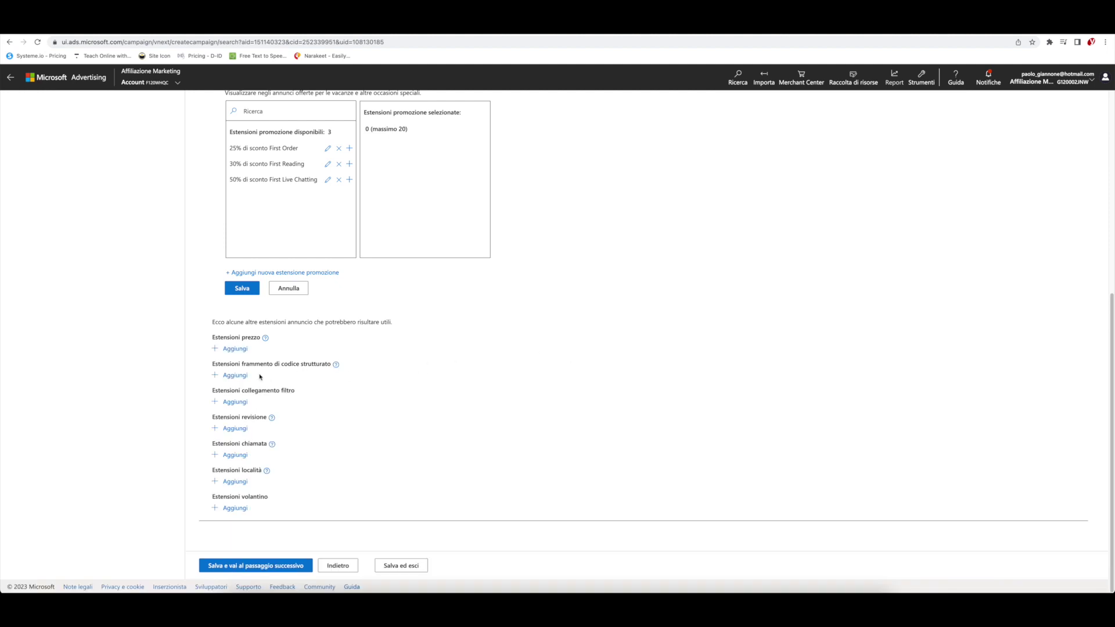
- Start a new structured snippet extension in Italian with the header "Corsi"
click(214, 377)
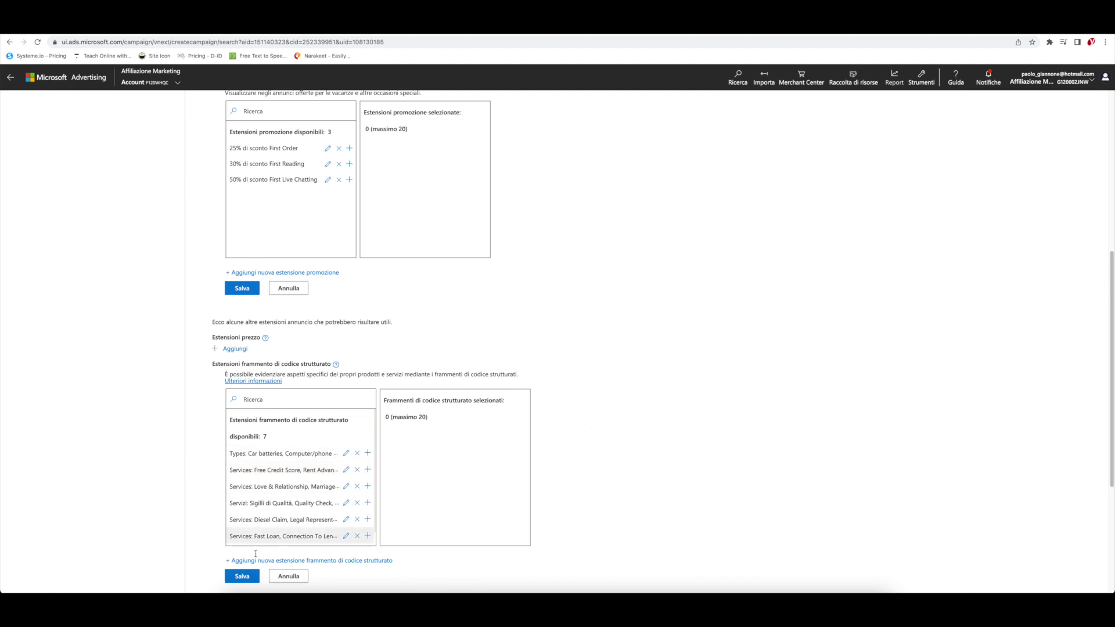
click(269, 561)
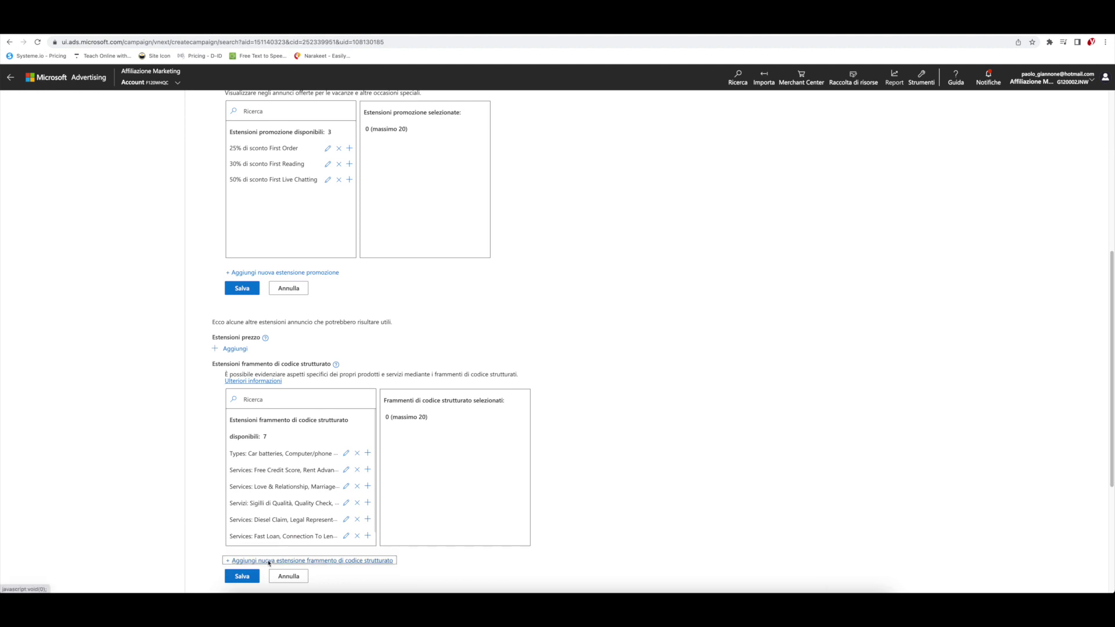
click(863, 152)
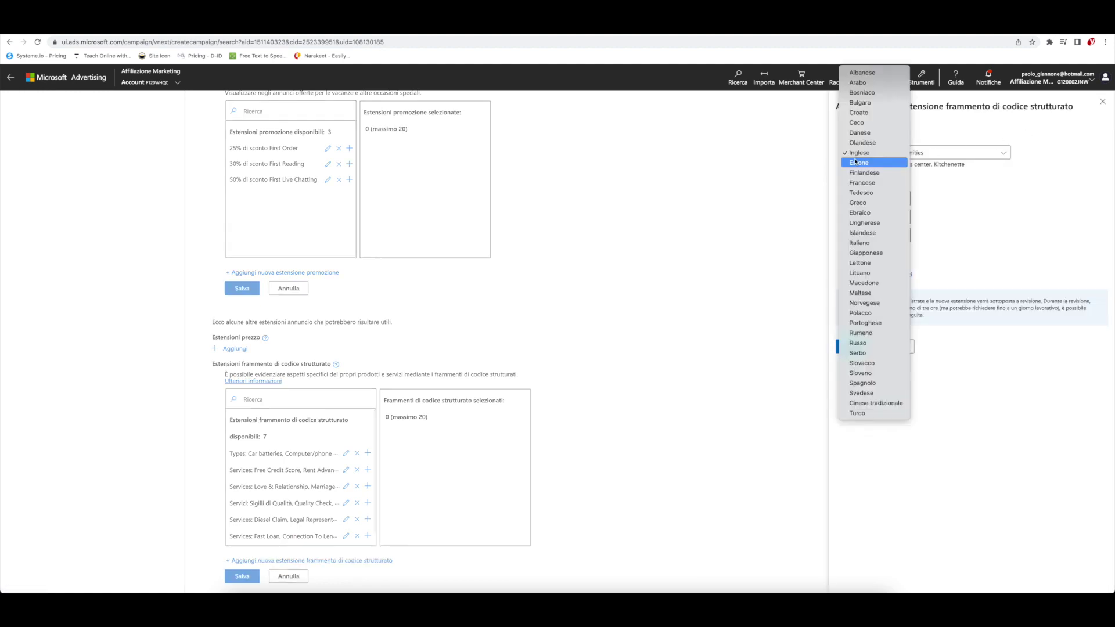
click(859, 243)
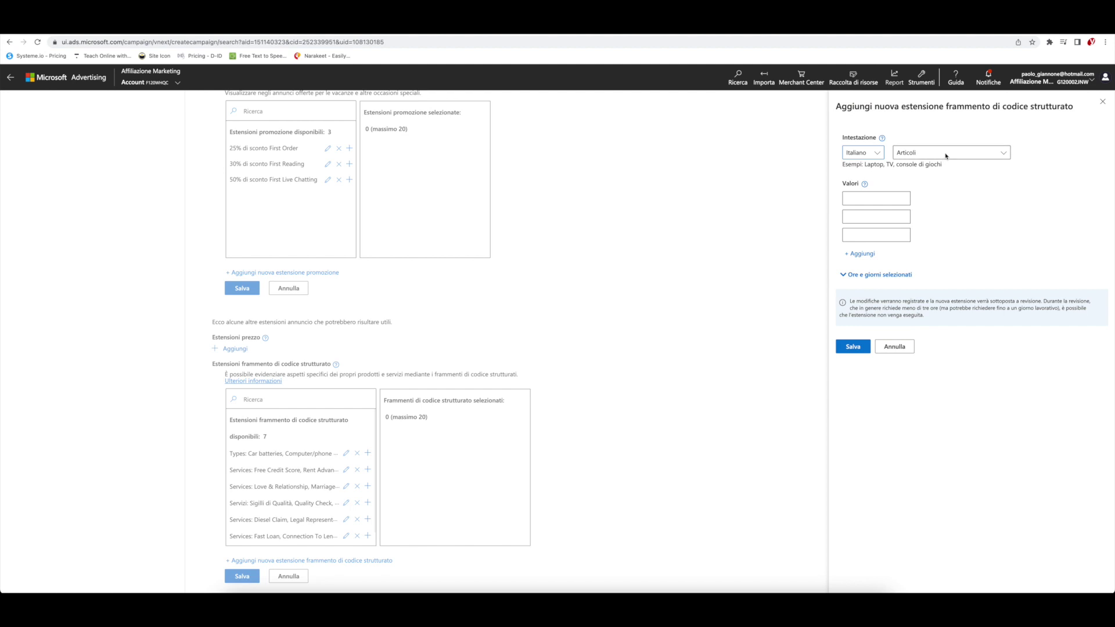
click(952, 153)
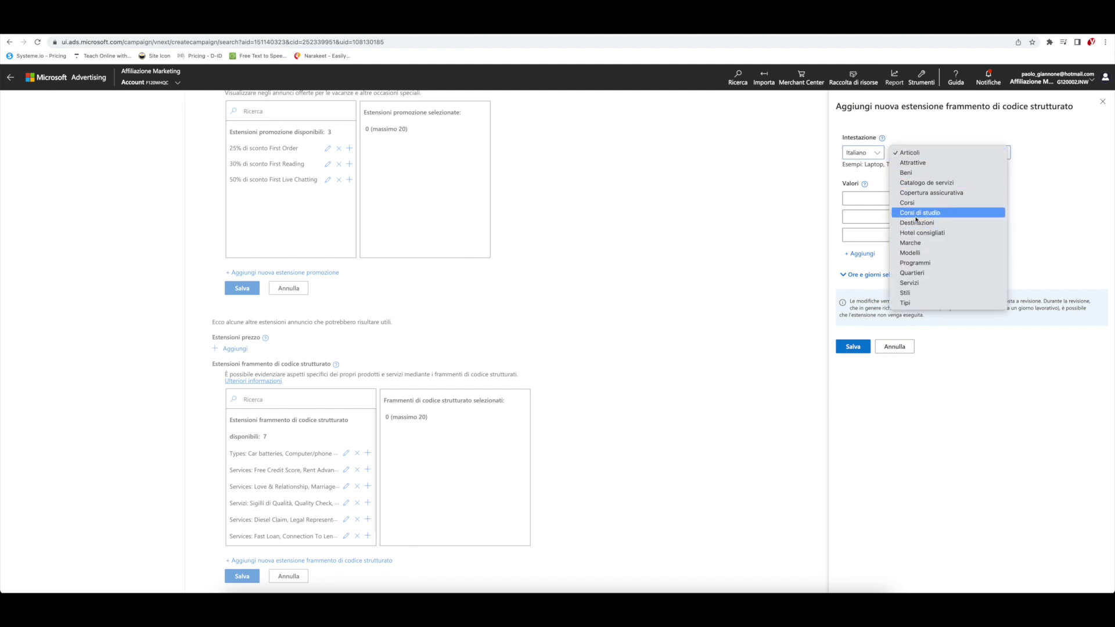
click(964, 203)
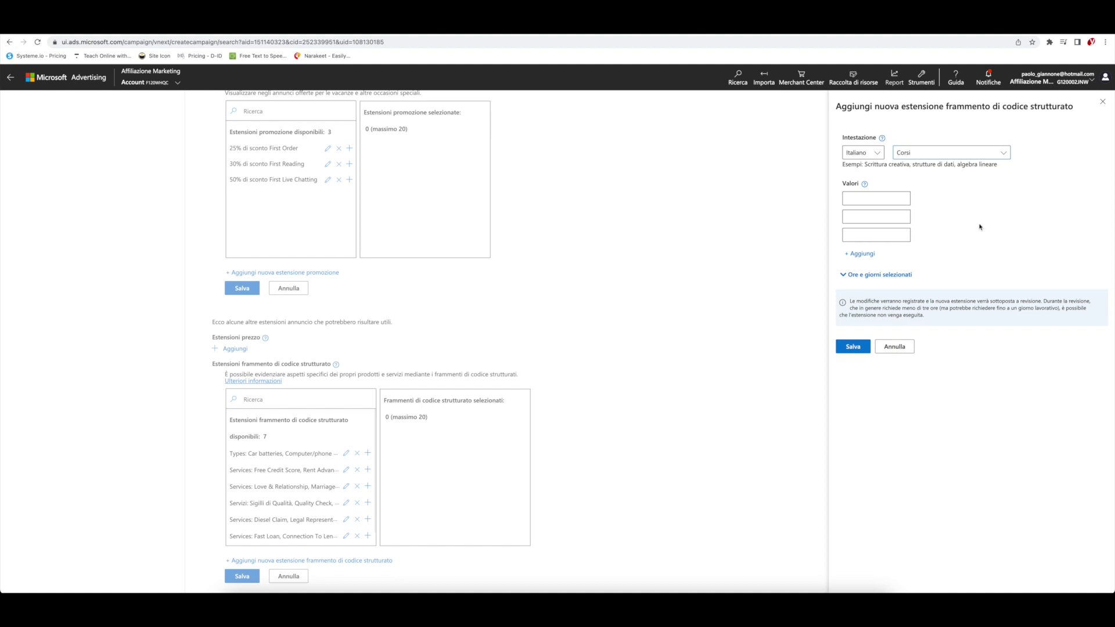
- Enter the snippet values "Amazon FBA", "Wordpress" and "Instagram", then save the extension and the structured snippet selection
text(Amazon FBAWordpressInstagram)
click(853, 348)
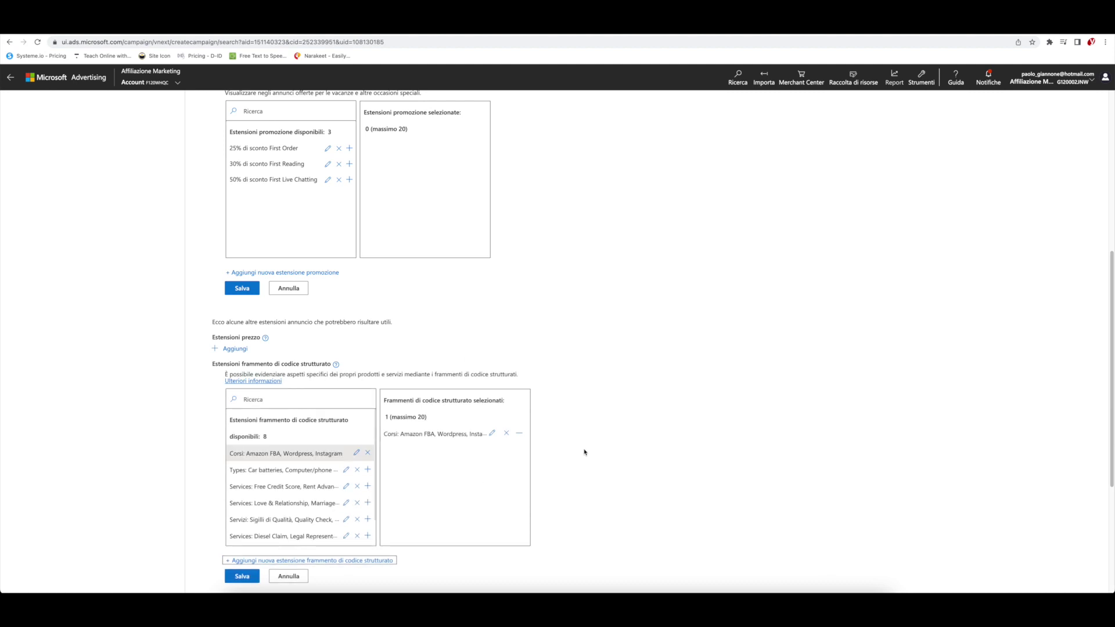
scroll(637, 354, down, 1)
click(250, 526)
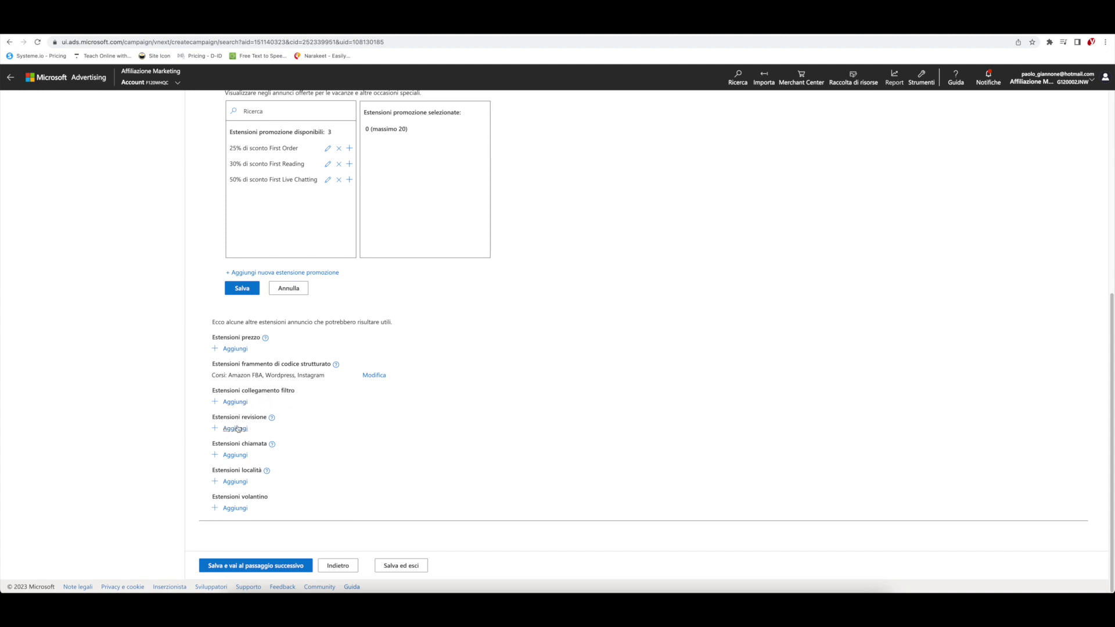
- Review the available call extensions without adding any to the campaign
click(233, 454)
scroll(430, 384, down, 1)
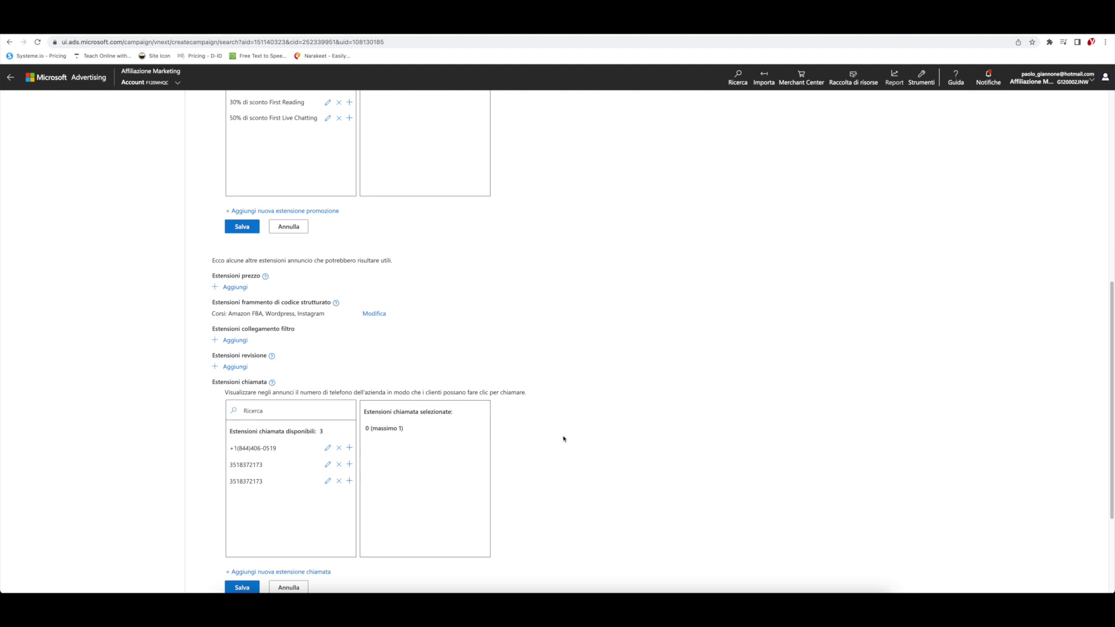
scroll(552, 434, down, 1)
scroll(388, 470, down, 1)
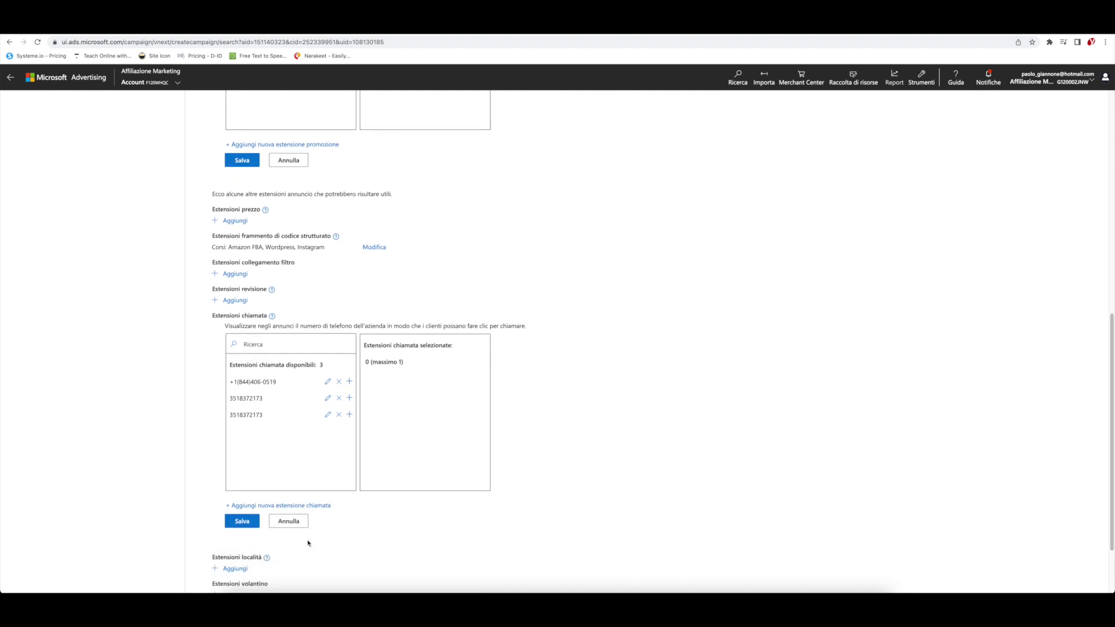
click(290, 521)
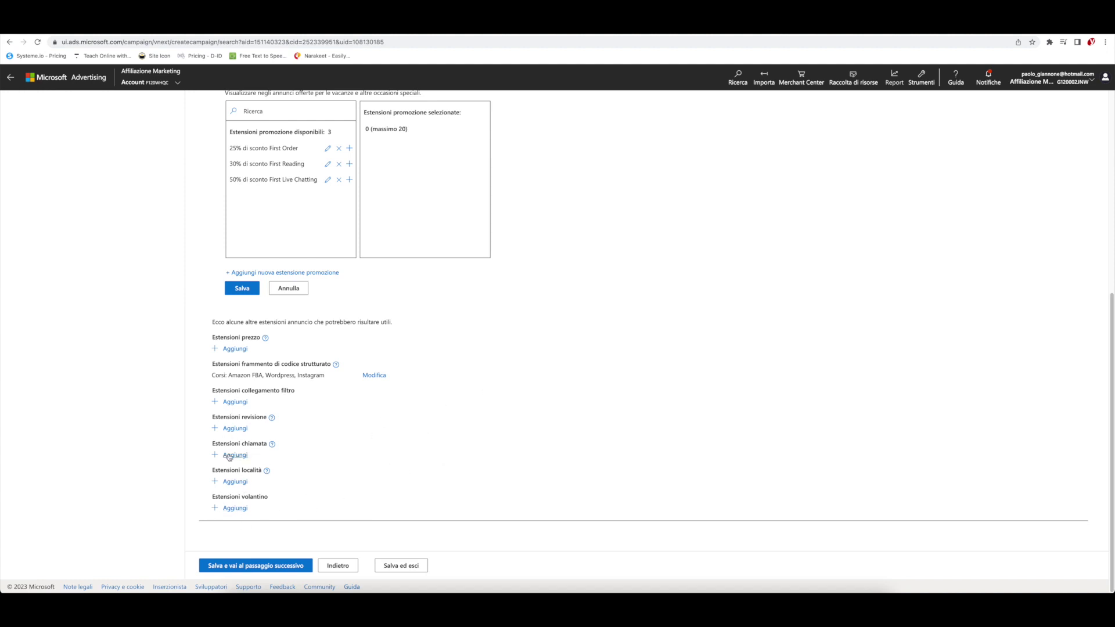
- Save the ads and extensions, proceed to budget and bids, and keep "CPC avanzato" after reviewing the bid strategies
click(255, 566)
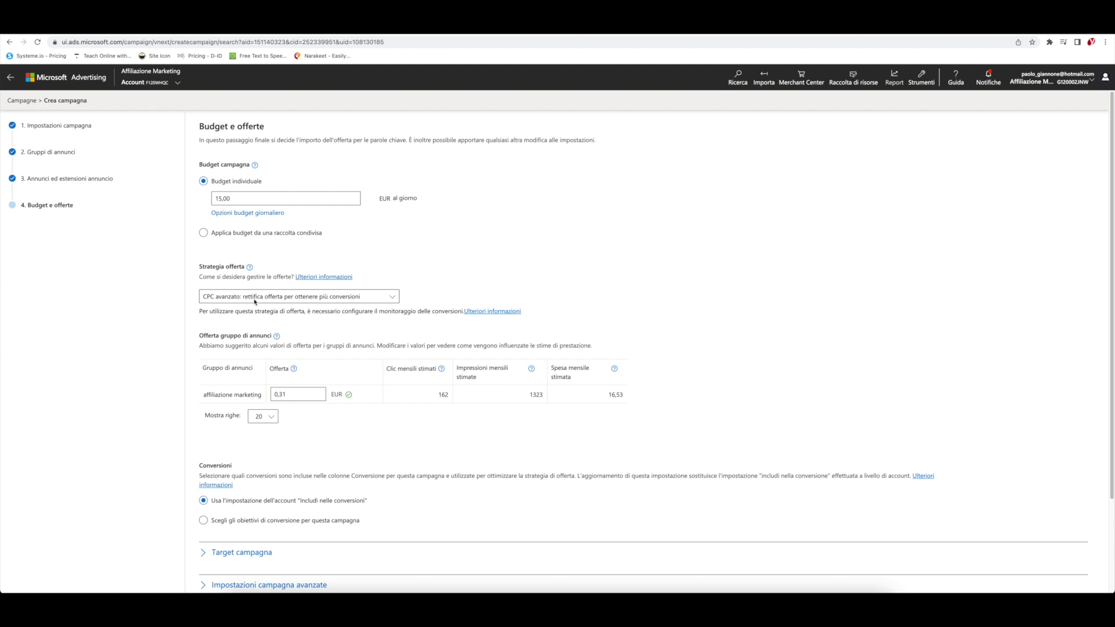
click(349, 297)
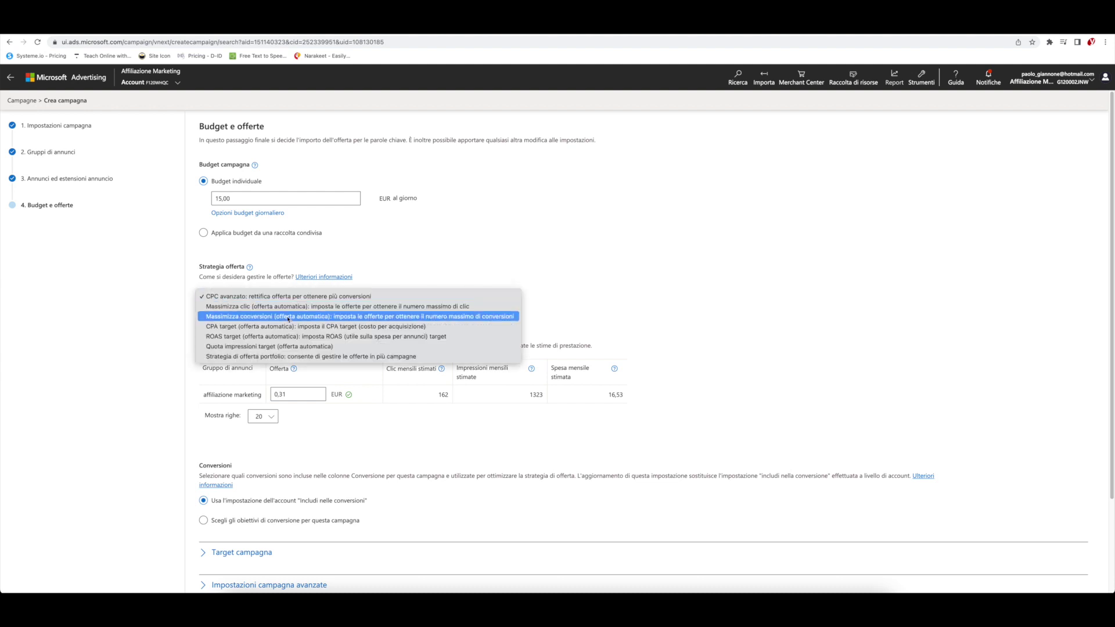
click(231, 300)
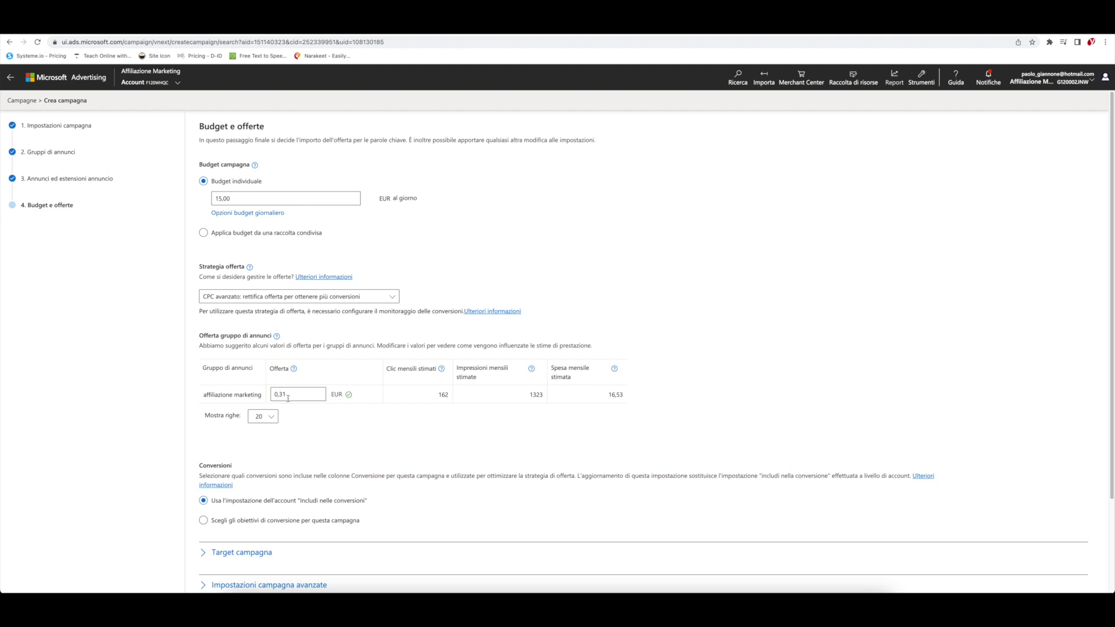
- Set the bid of the "affiliazione marketing" ad group to 0,25 EUR
key(BackSpace)
key(BackSpace)
key(BackSpace)
text(15)
text(25)
scroll(238, 450, down, 2)
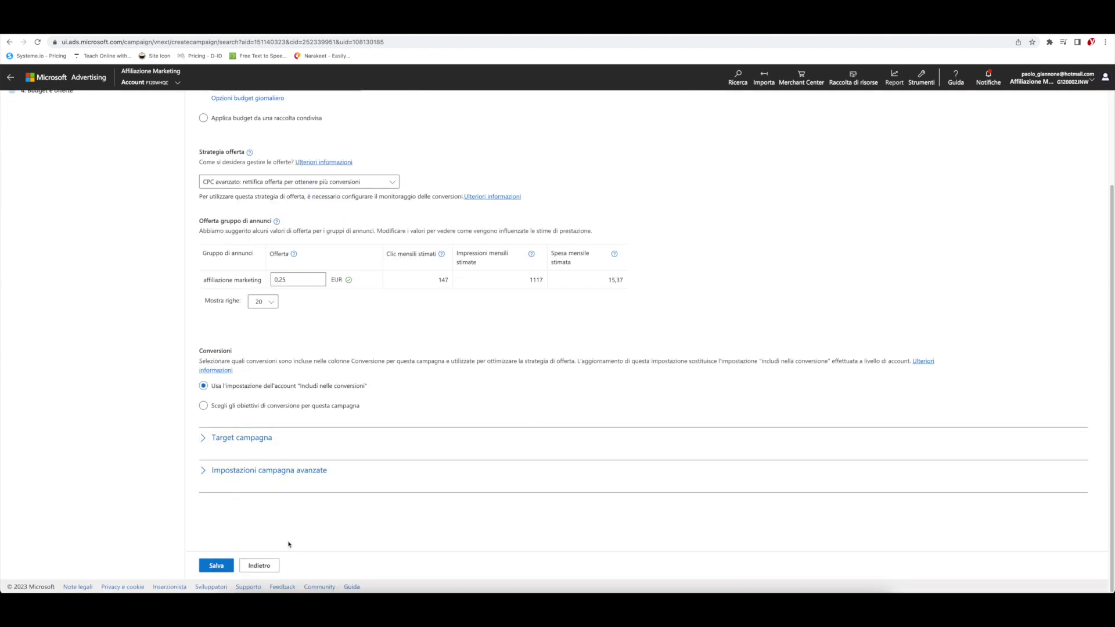
- Save the finished campaign and close the campaign creation message
click(221, 565)
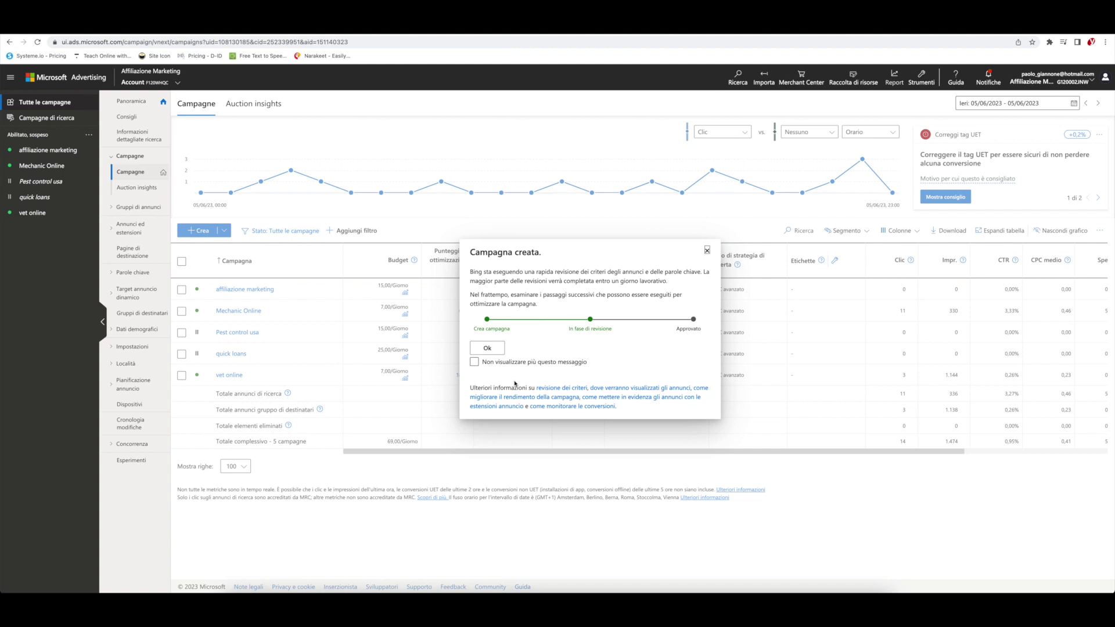
click(474, 362)
click(486, 356)
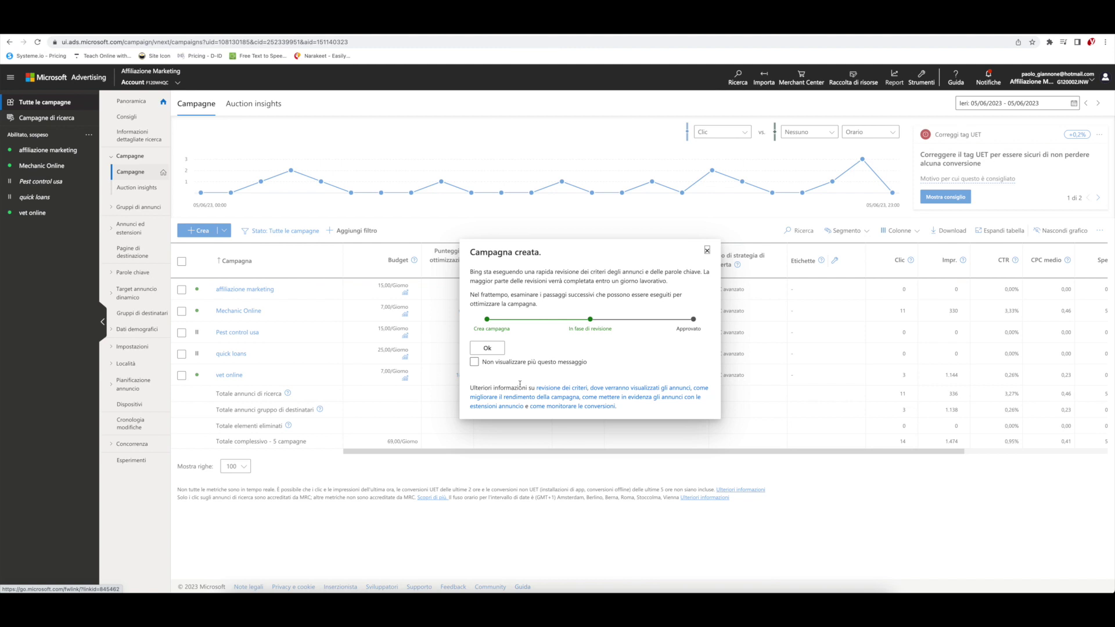
click(707, 250)
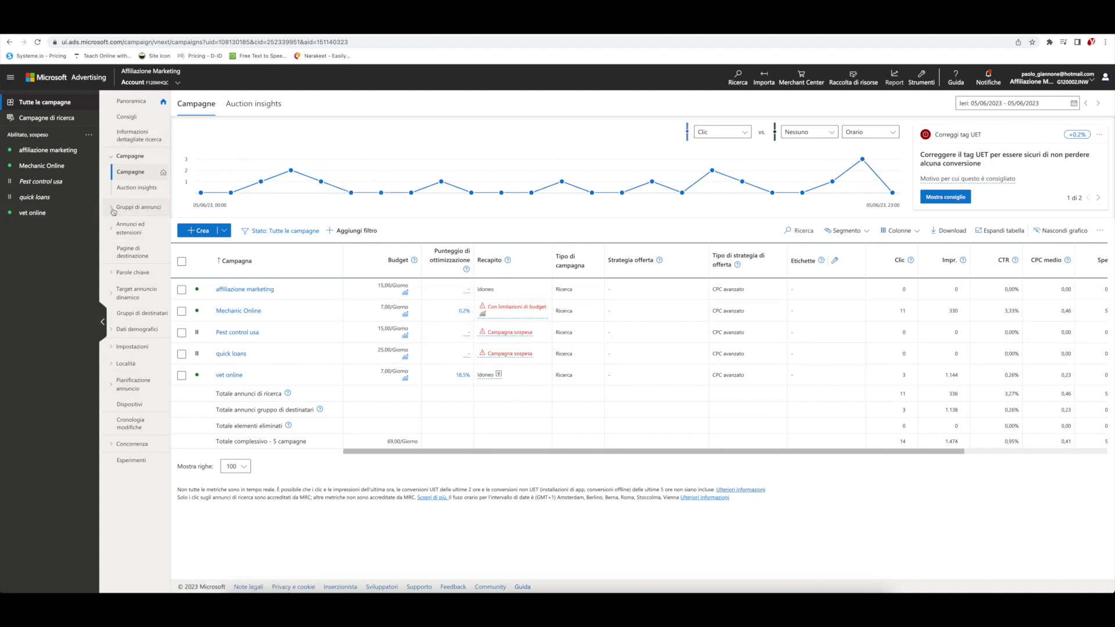
- Look through the account's ad groups and ads, and open the performance overview
click(139, 208)
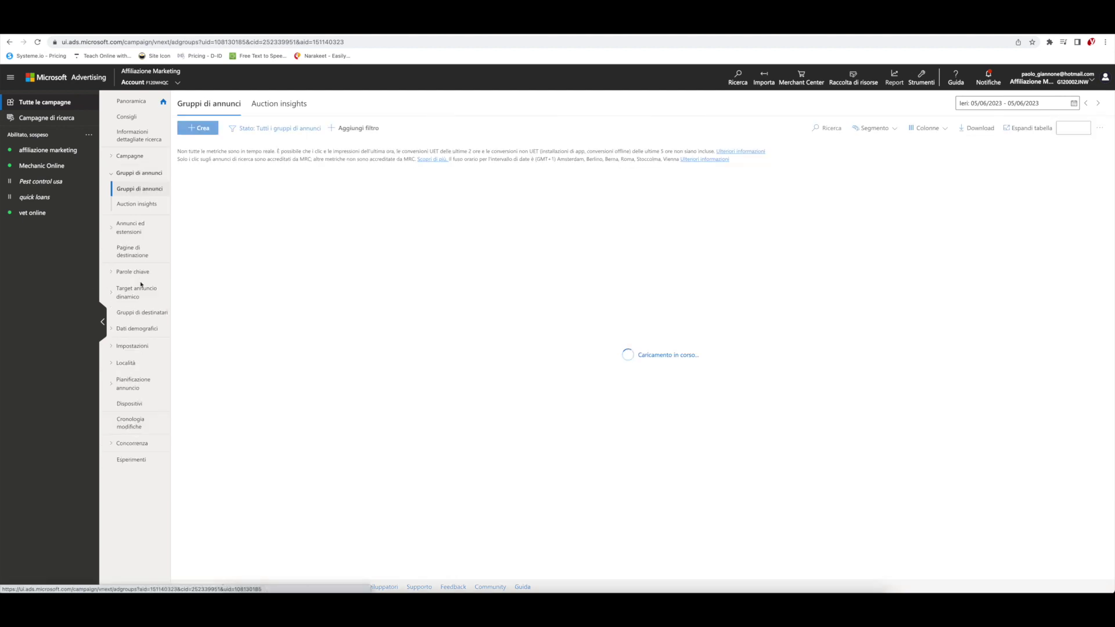
click(130, 248)
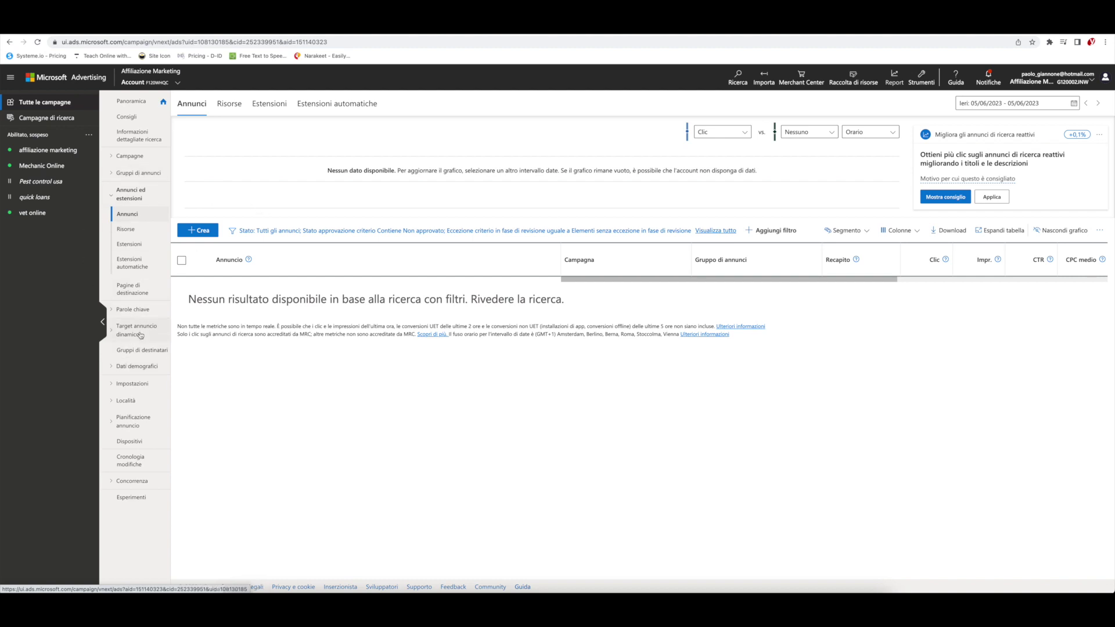
click(131, 102)
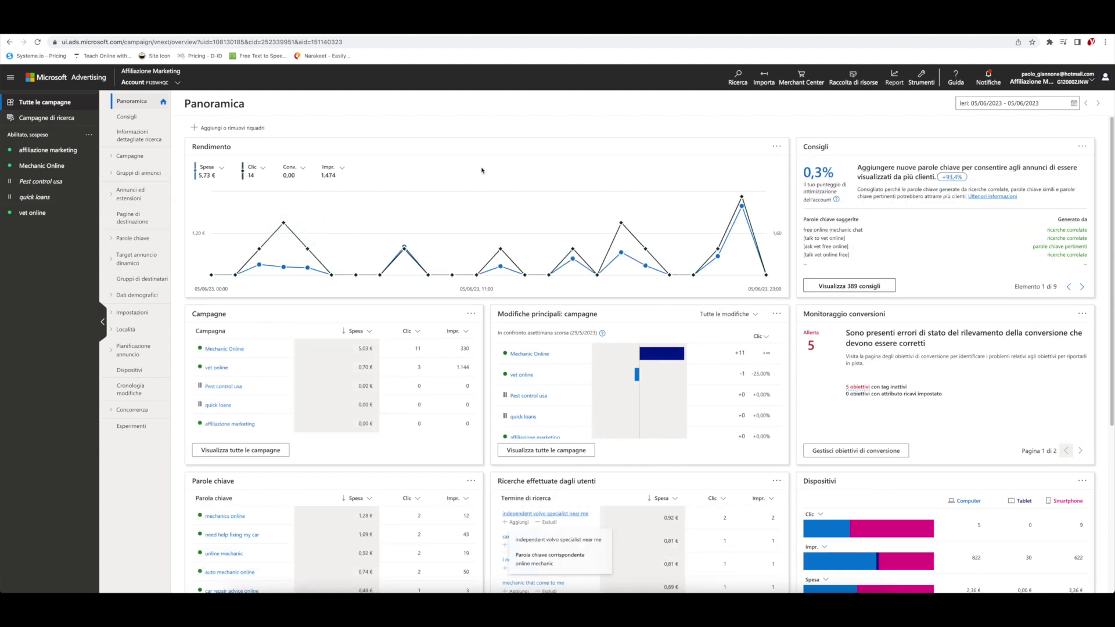
mouse_move(443, 182)
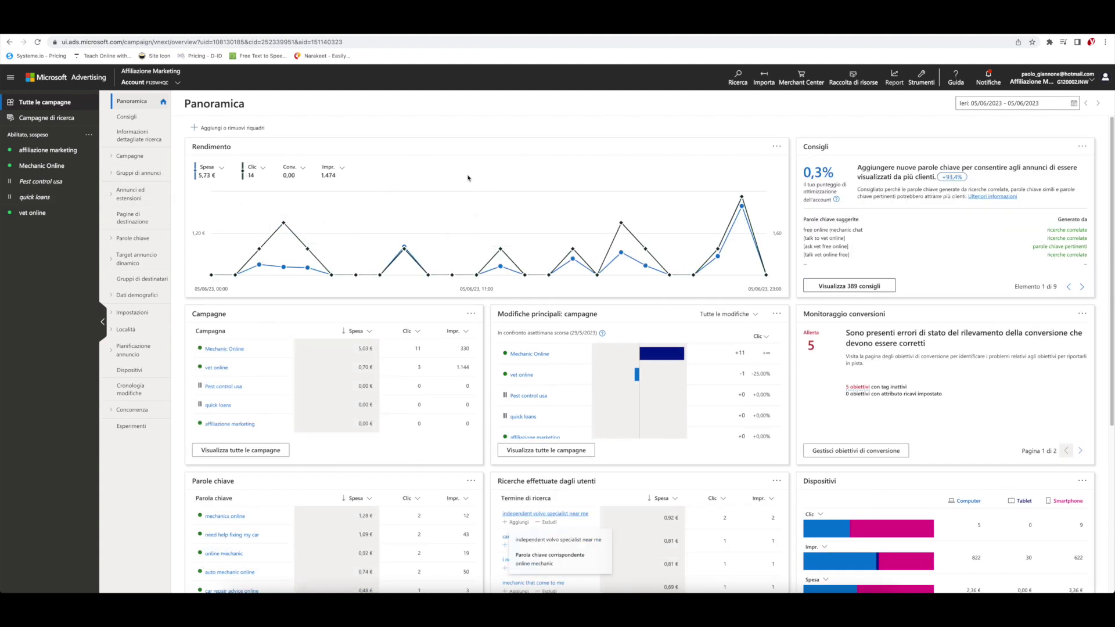